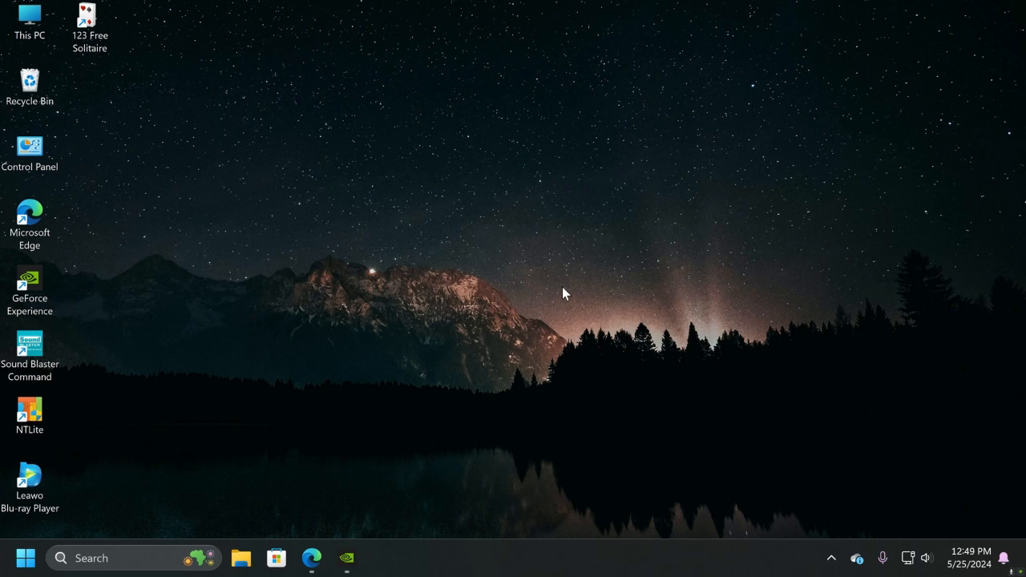
Create two folders on the desktop, side by side, keeping the default names New folder and New folder (2)
{"action": "mouse_move", "coordinate": [346, 556]}
{"action": "right_click", "coordinate": [471, 292]}
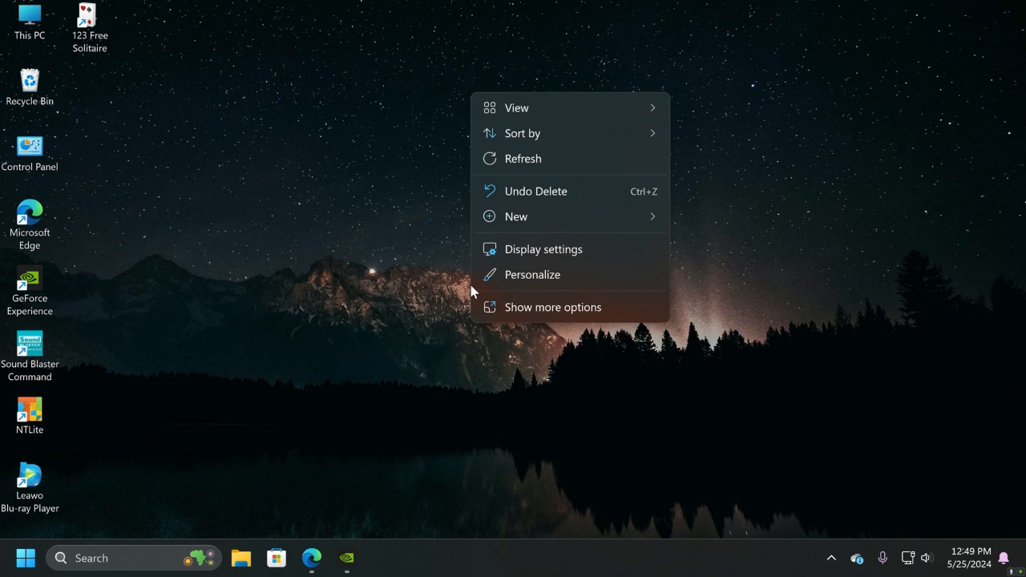
{"action": "mouse_move", "coordinate": [519, 223]}
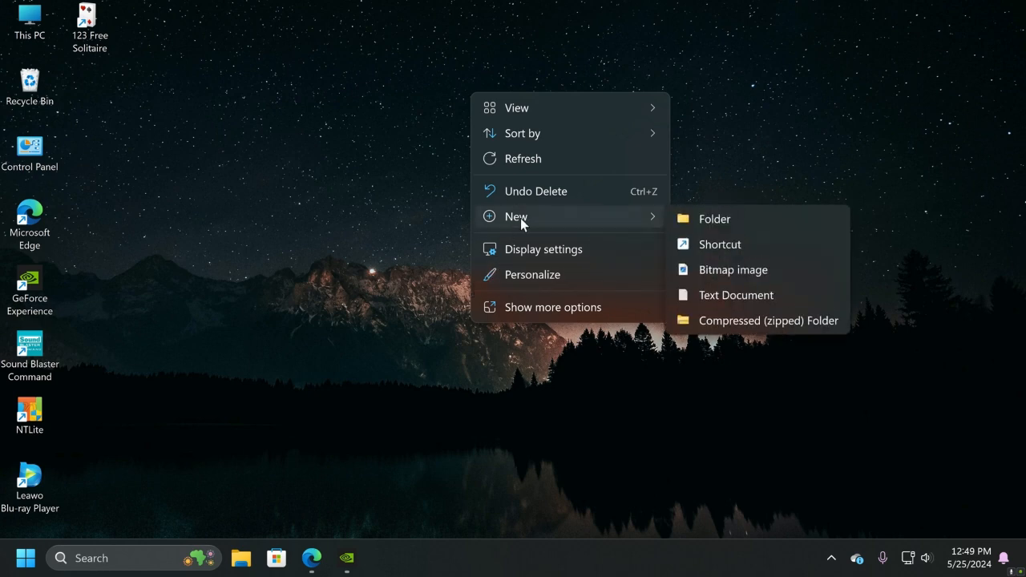
{"action": "left_click", "coordinate": [791, 219]}
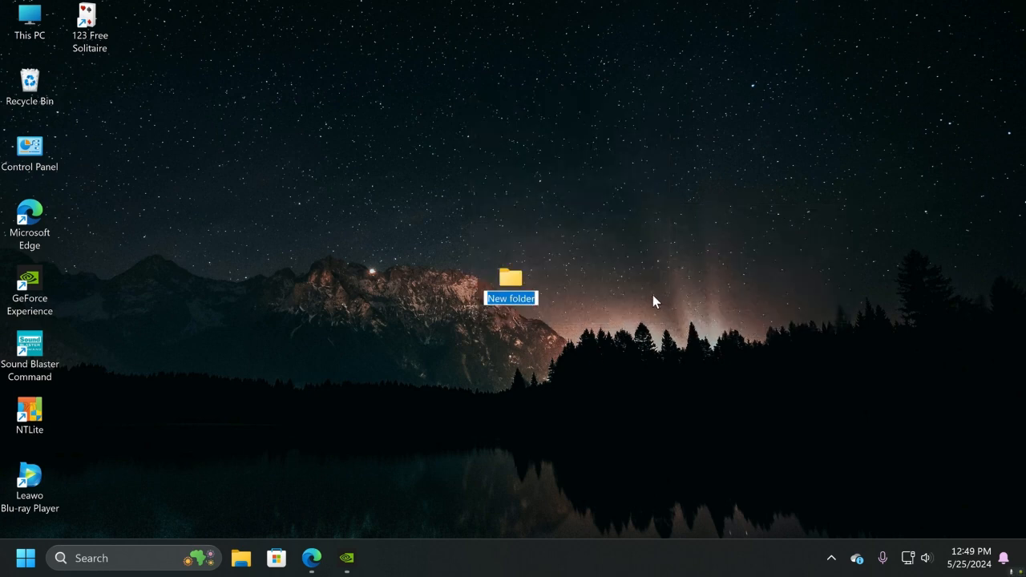
{"action": "key", "text": "Return"}
{"action": "right_click", "coordinate": [643, 279]}
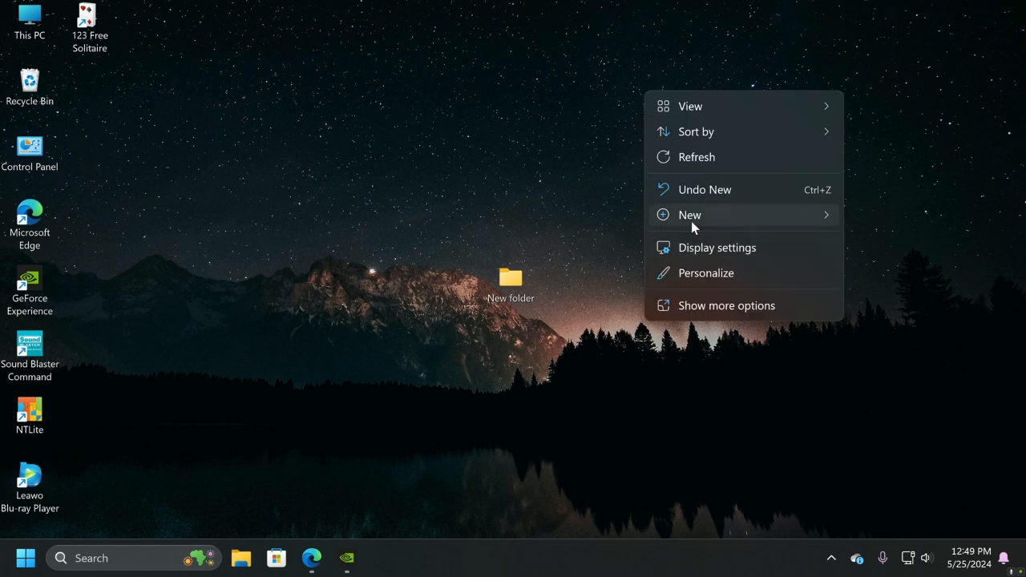
{"action": "mouse_move", "coordinate": [692, 217]}
{"action": "left_click", "coordinate": [876, 216]}
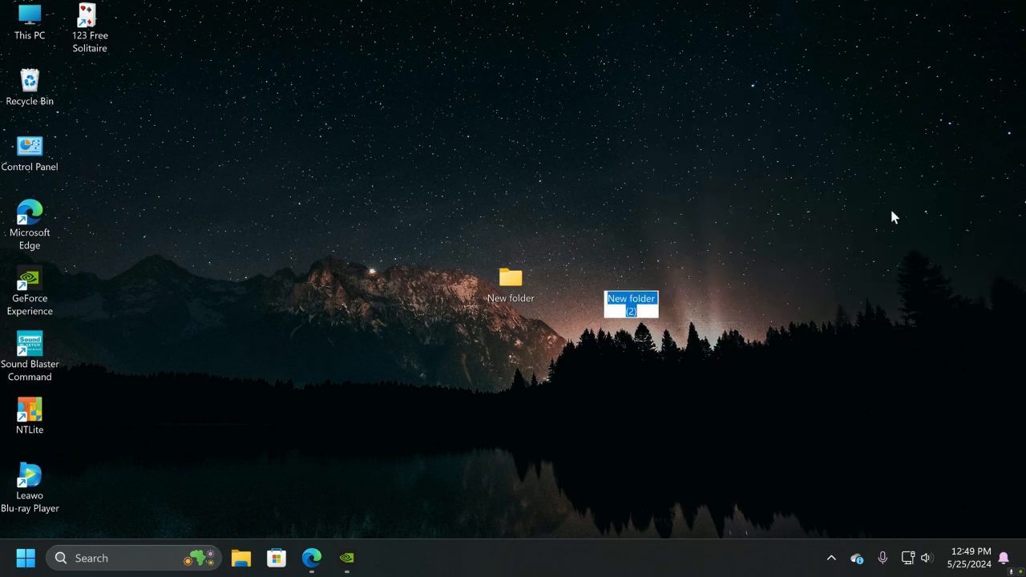
{"action": "left_click", "coordinate": [591, 374]}
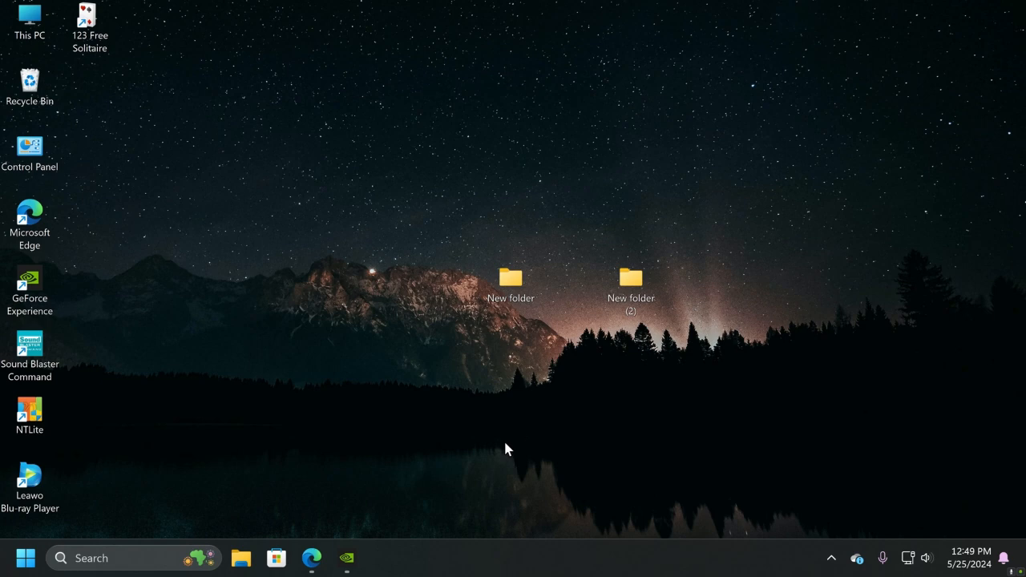
In Microsoft Edge, search Google for "windows 11 download" and open Microsoft's Download Windows 11 page
{"action": "left_click", "coordinate": [312, 558]}
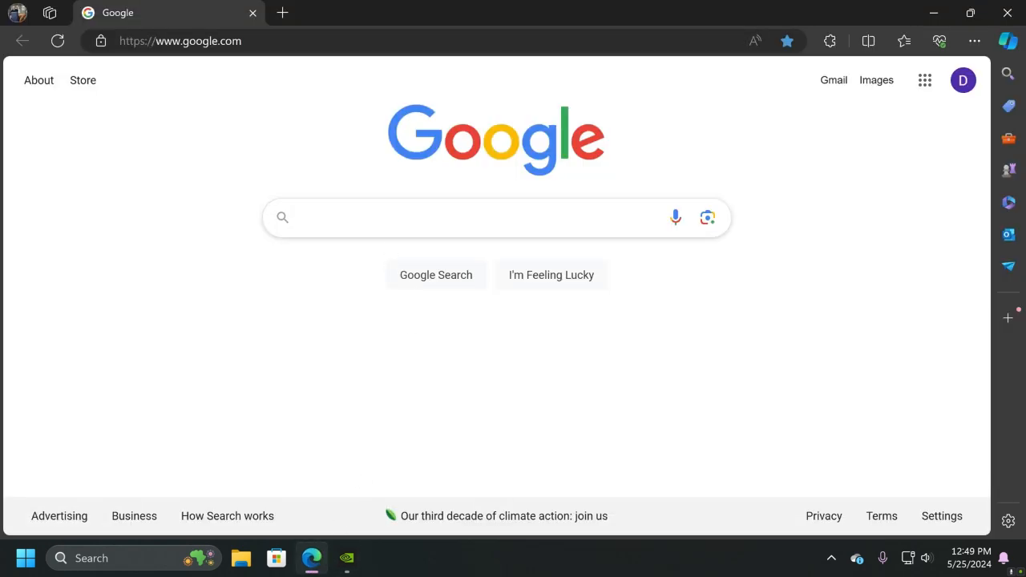
{"action": "left_click", "coordinate": [301, 217]}
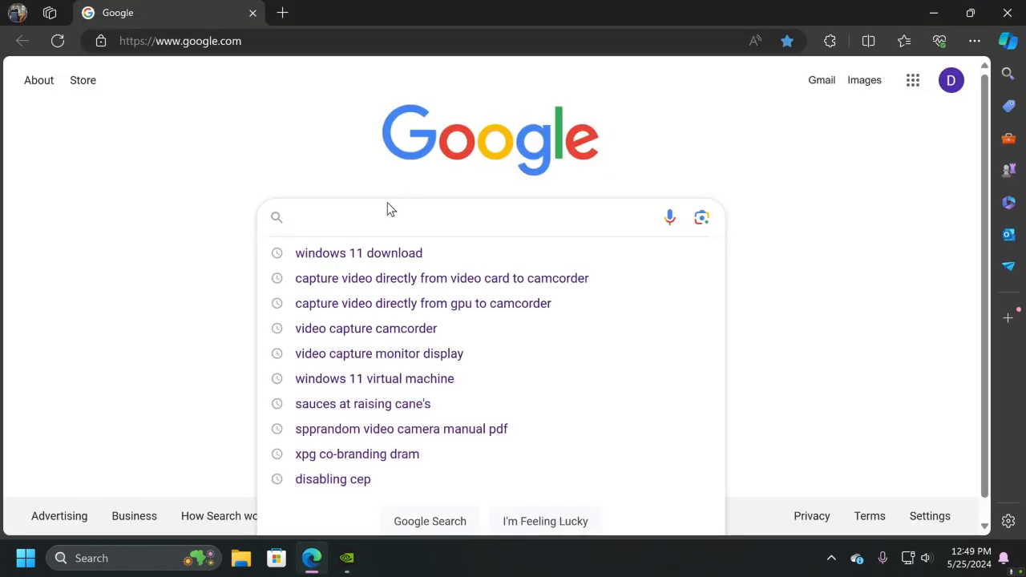
{"action": "left_click", "coordinate": [373, 253]}
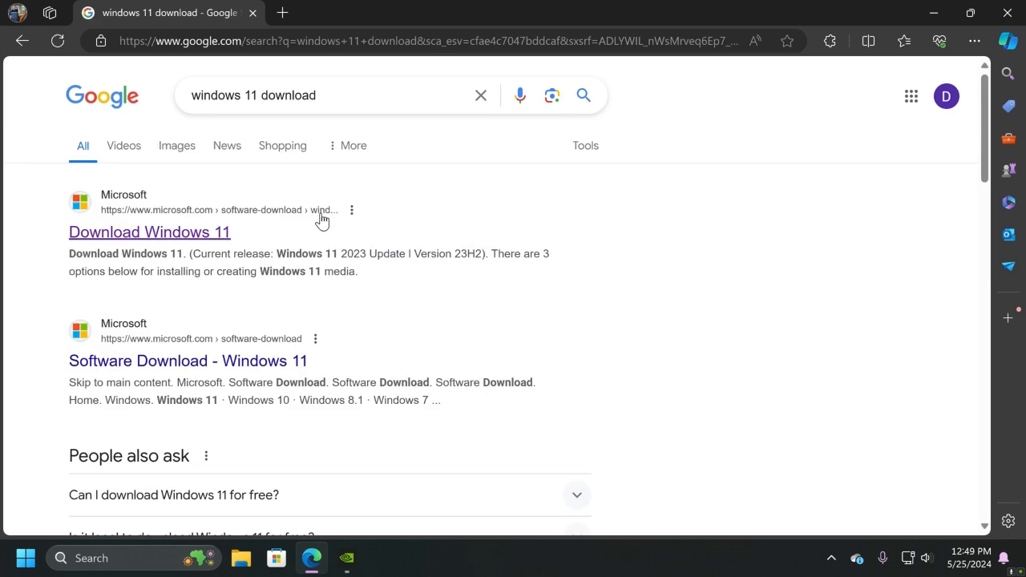
{"action": "left_click", "coordinate": [145, 238]}
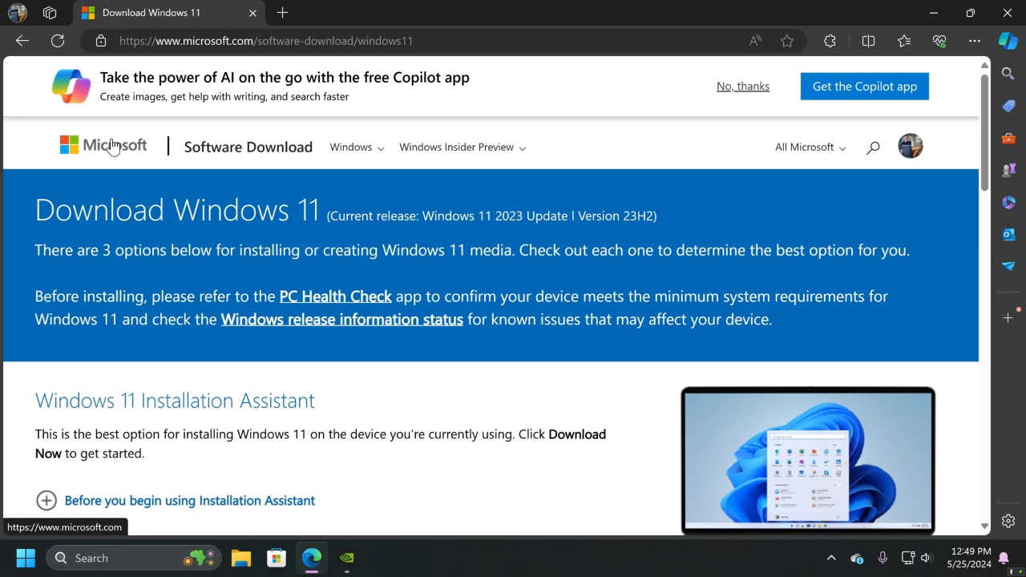
Download the media creation tool under Create Windows 11 Installation Media, then run it and allow it to make changes to the device
{"action": "scroll", "coordinate": [110, 142], "scroll_direction": "down", "scroll_amount": 5}
{"action": "scroll", "coordinate": [179, 252], "scroll_direction": "down", "scroll_amount": 2}
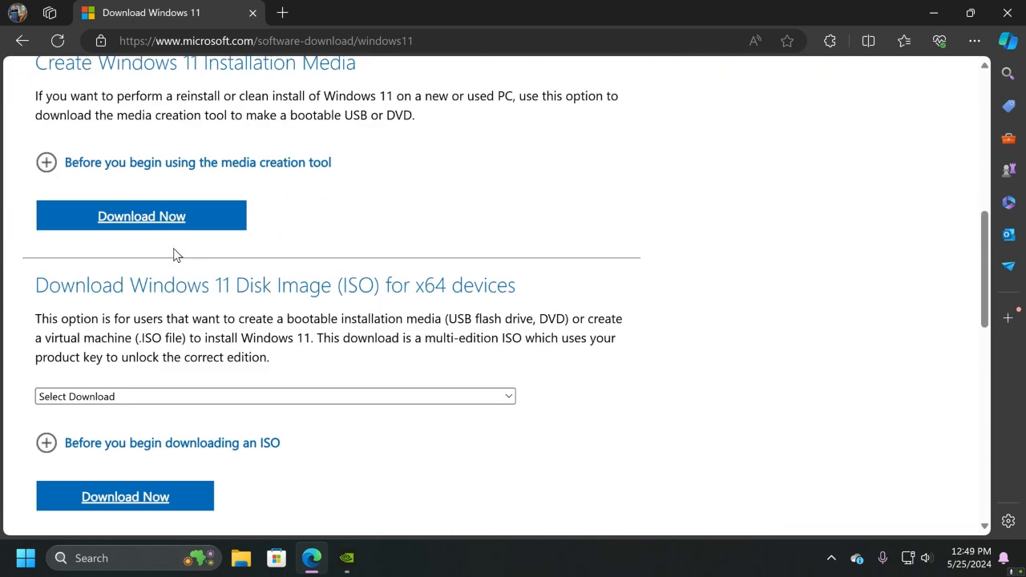
{"action": "scroll", "coordinate": [173, 252], "scroll_direction": "up", "scroll_amount": 1}
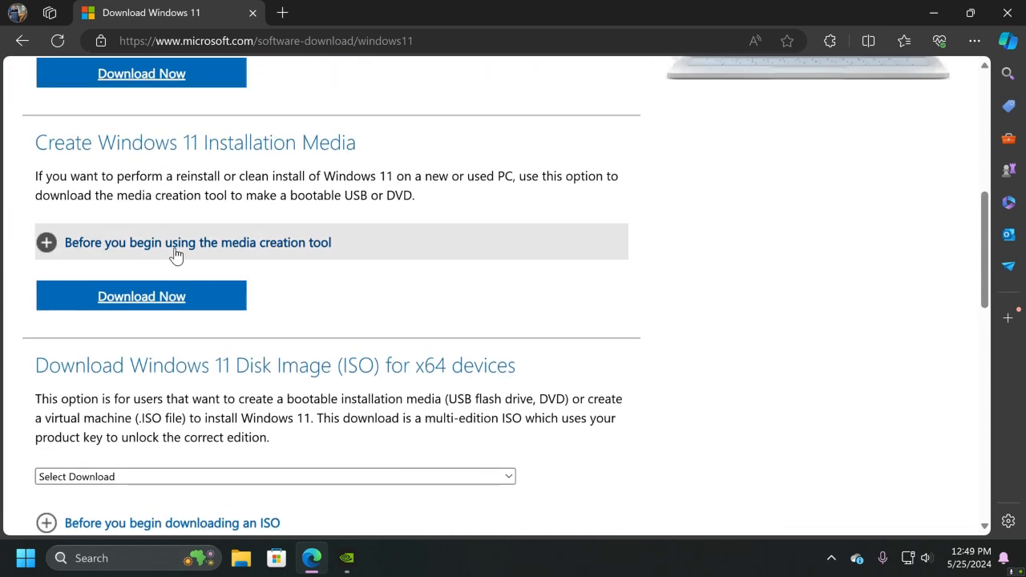
{"action": "left_click", "coordinate": [154, 303]}
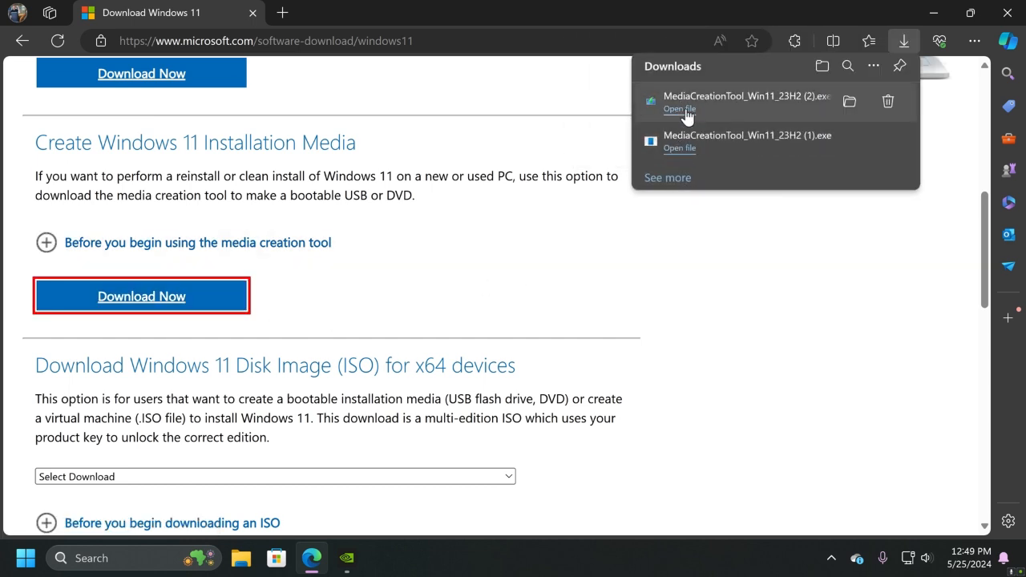
{"action": "left_click", "coordinate": [679, 109]}
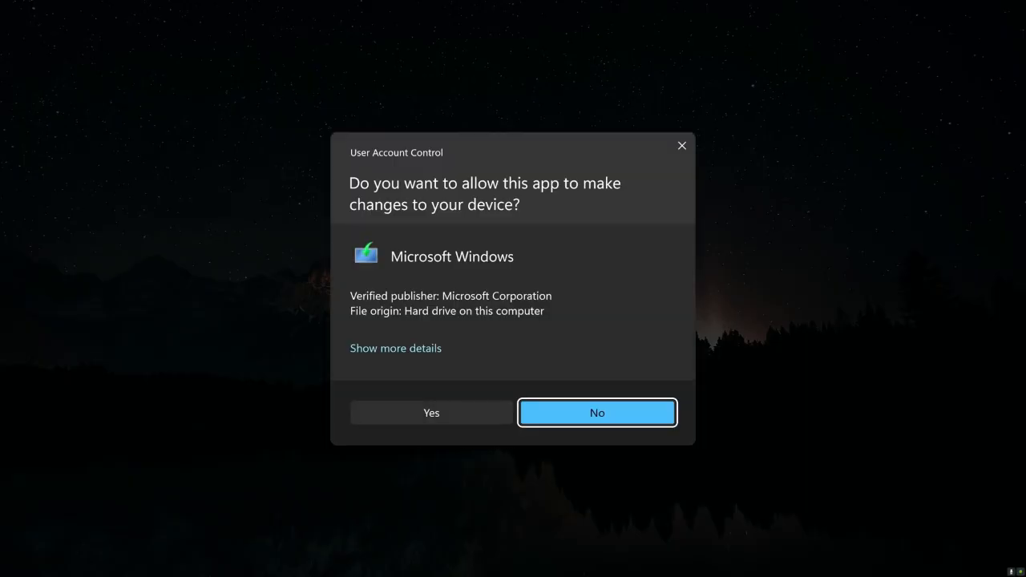
{"action": "left_click", "coordinate": [446, 410]}
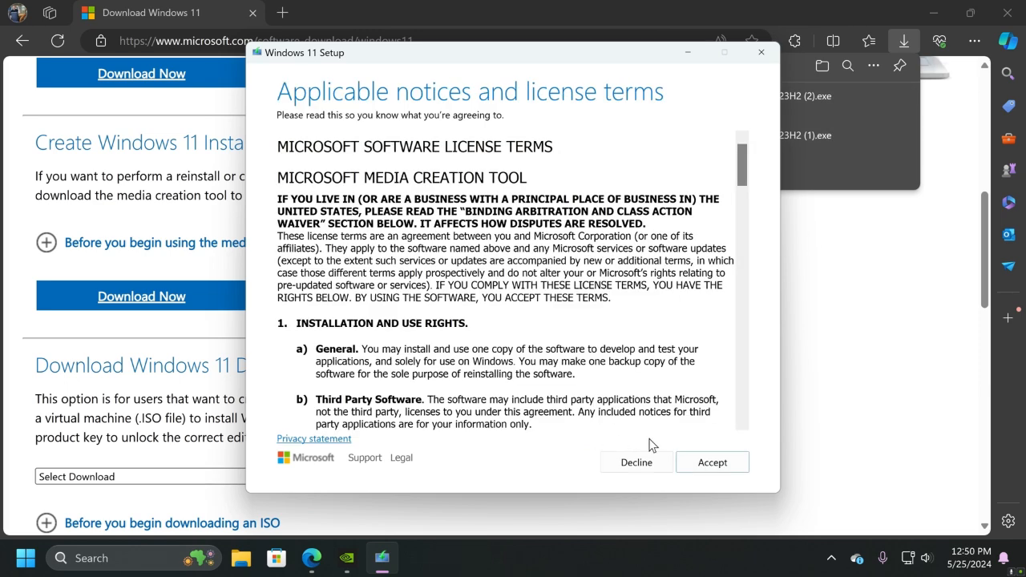
Accept the license terms and continue with English (United States) and Windows 11, with the recommended options for this PC turned off
{"action": "left_click", "coordinate": [712, 463]}
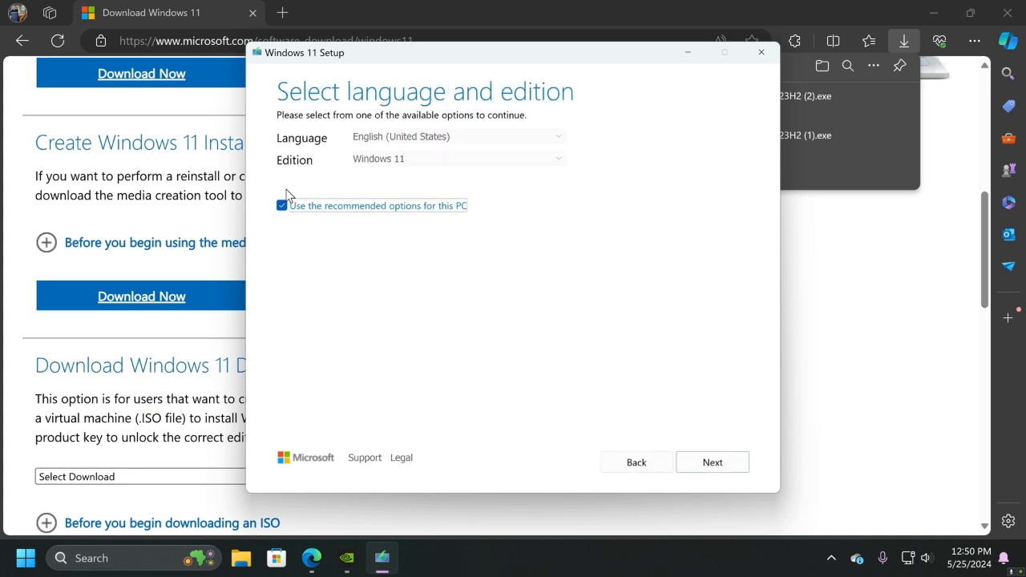
{"action": "left_click", "coordinate": [281, 206]}
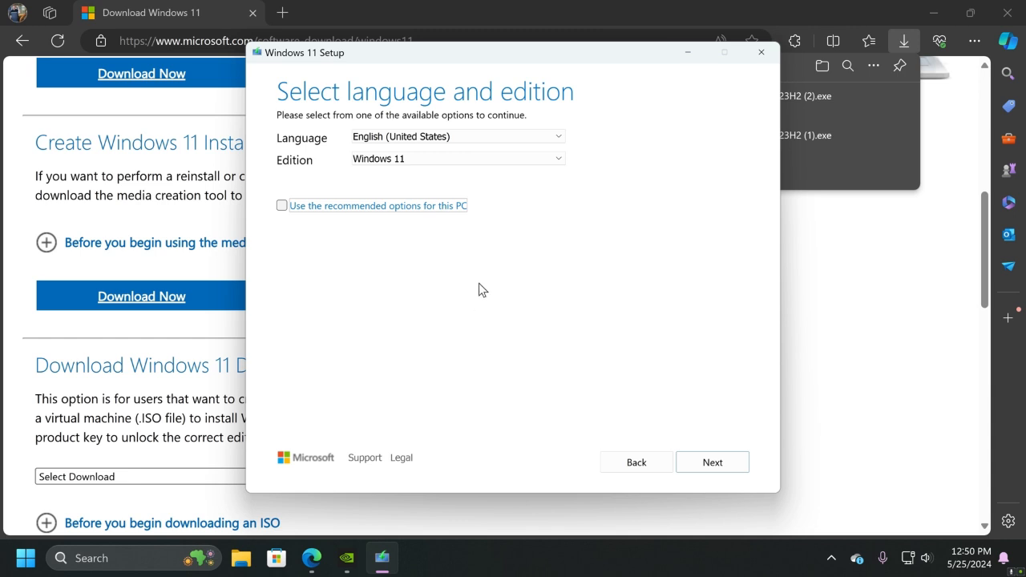
{"action": "left_click", "coordinate": [719, 465]}
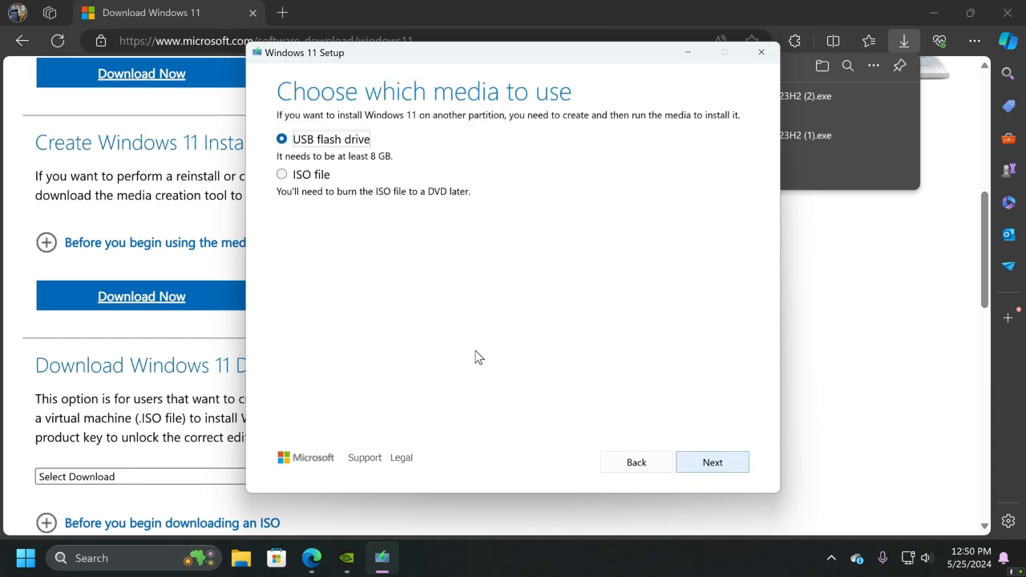
Choose ISO file as the media and save it as Windows in the desktop's New folder
{"action": "left_click", "coordinate": [281, 175]}
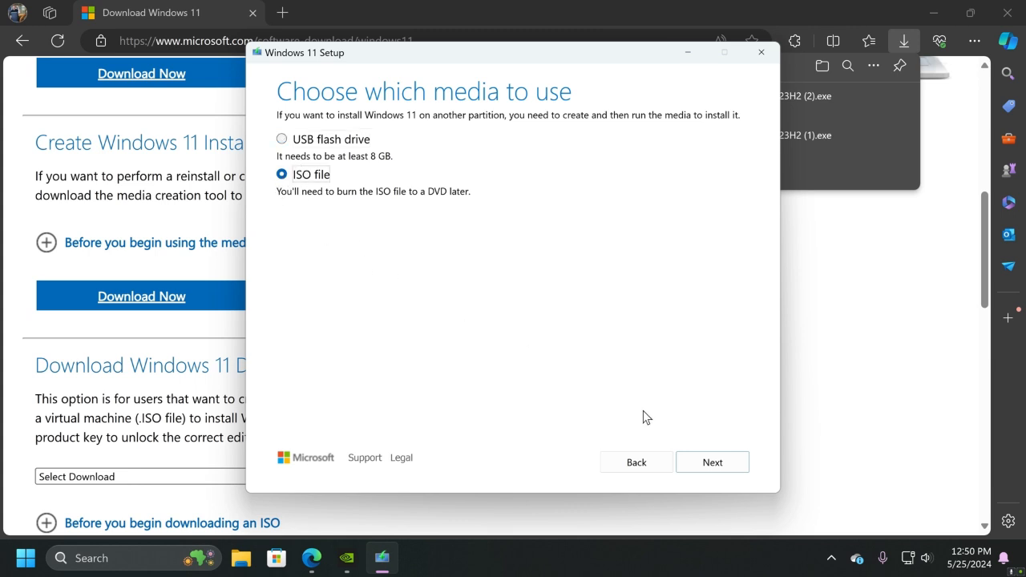
{"action": "left_click", "coordinate": [703, 460]}
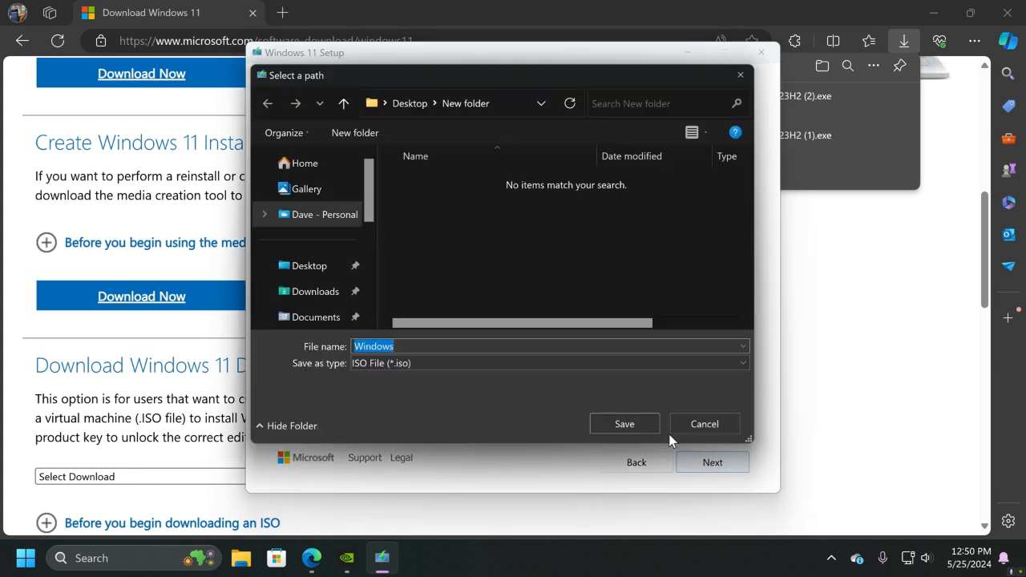
{"action": "left_click", "coordinate": [328, 277]}
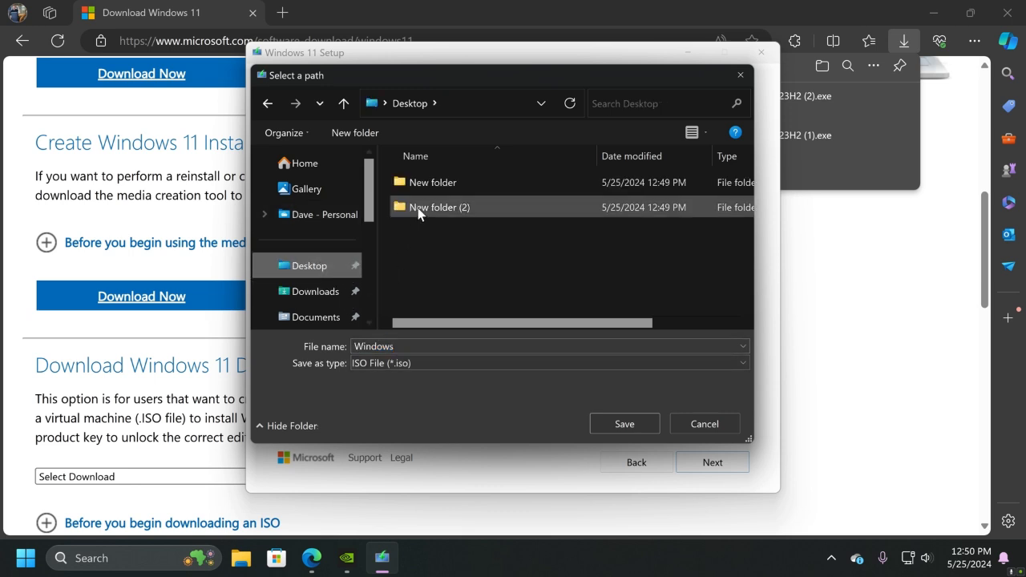
{"action": "left_click", "coordinate": [424, 185]}
{"action": "left_click", "coordinate": [628, 425]}
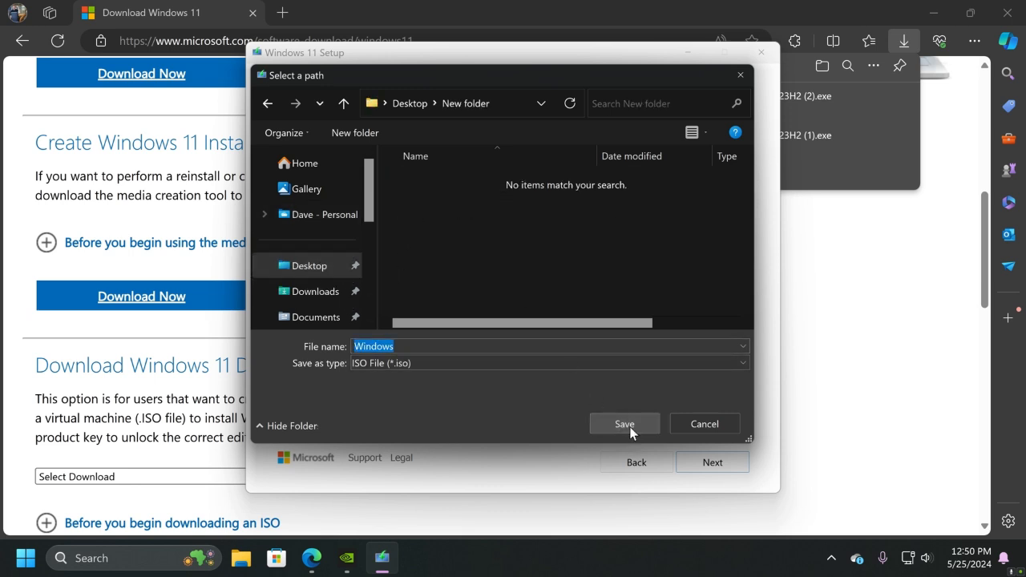
{"action": "left_click", "coordinate": [636, 424]}
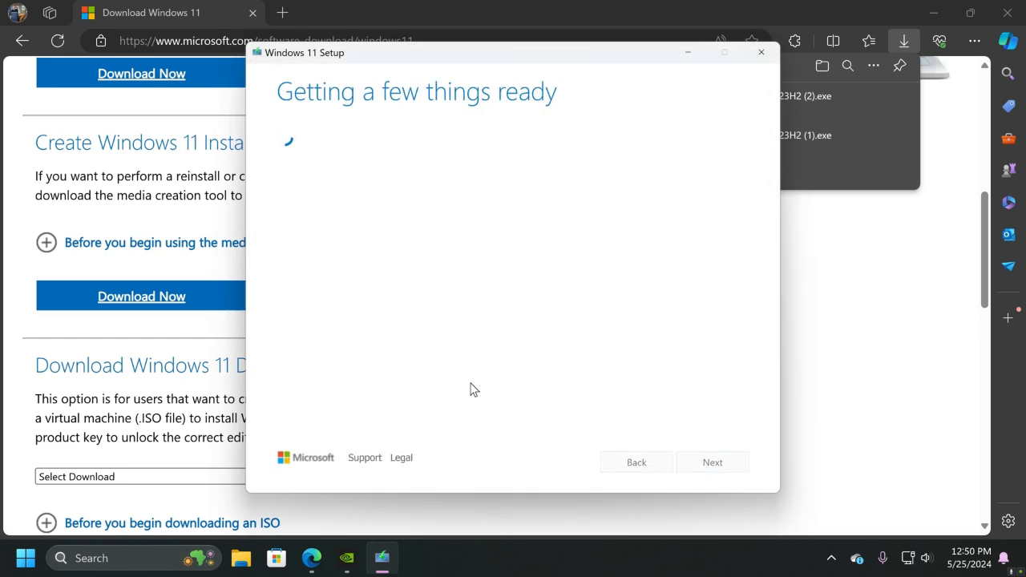
Close the browser and finish Windows 11 Setup once the ISO file is created
{"action": "left_click", "coordinate": [1007, 12]}
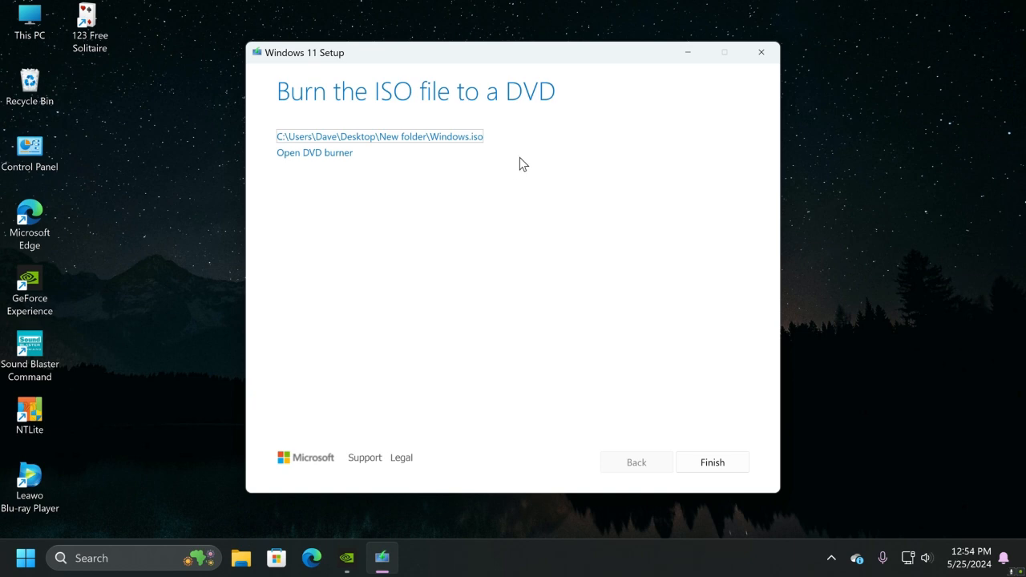
{"action": "left_click", "coordinate": [712, 464]}
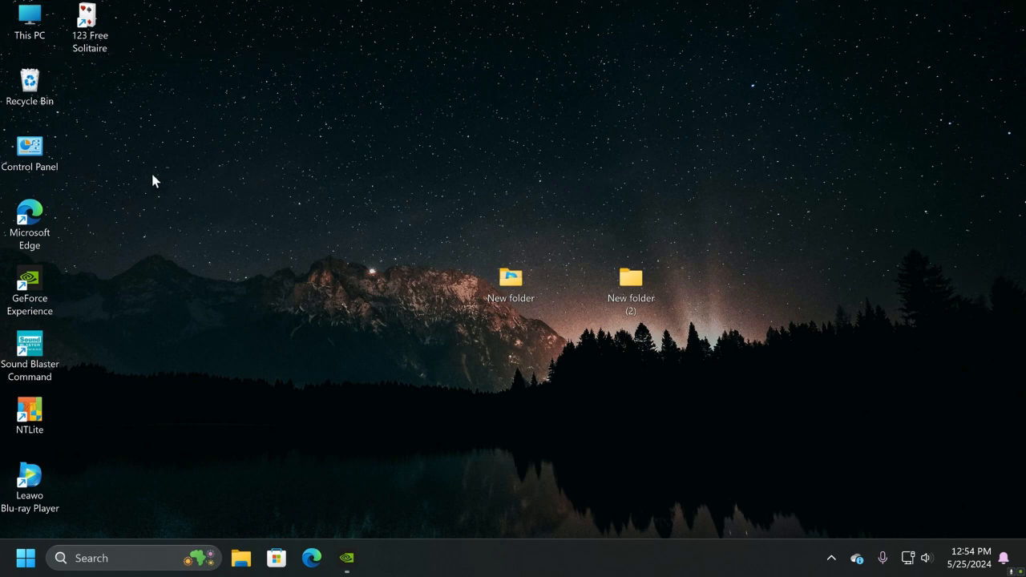
Look through the NTlite folder on the DATA (E:) drive for the 7-Zip and NTLite installers, and close the window
{"action": "double_click", "coordinate": [27, 22]}
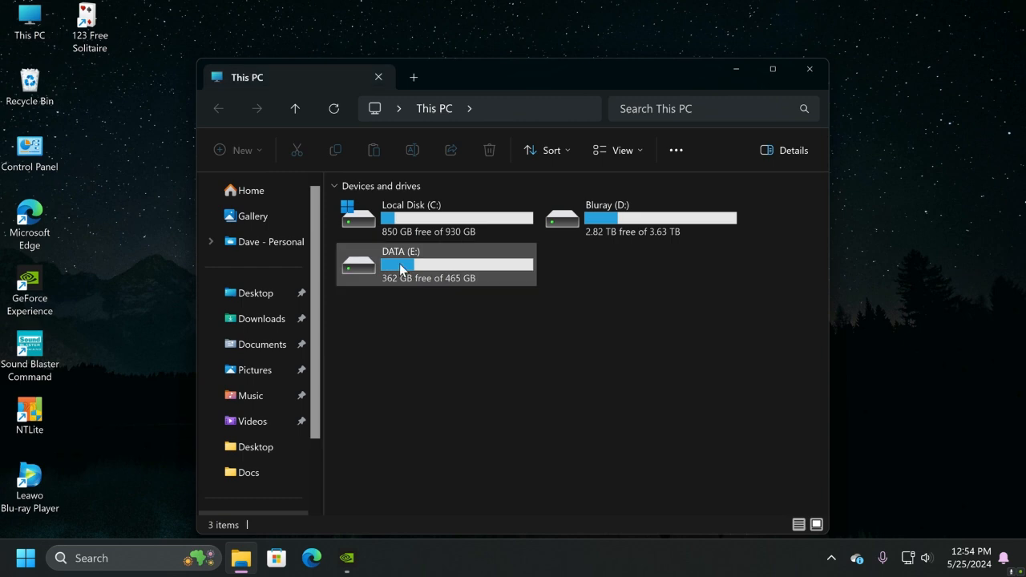
{"action": "double_click", "coordinate": [399, 269]}
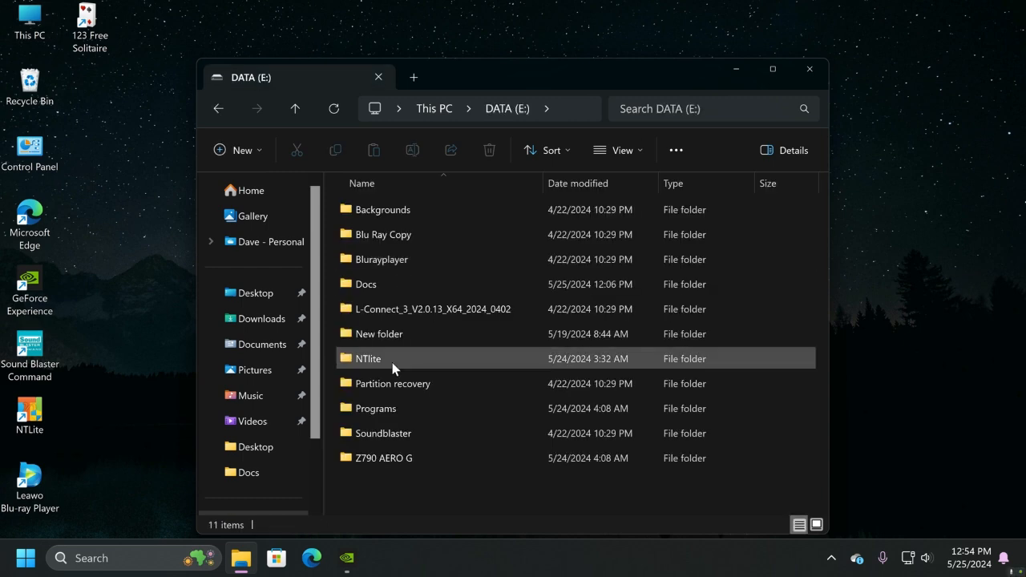
{"action": "double_click", "coordinate": [392, 361]}
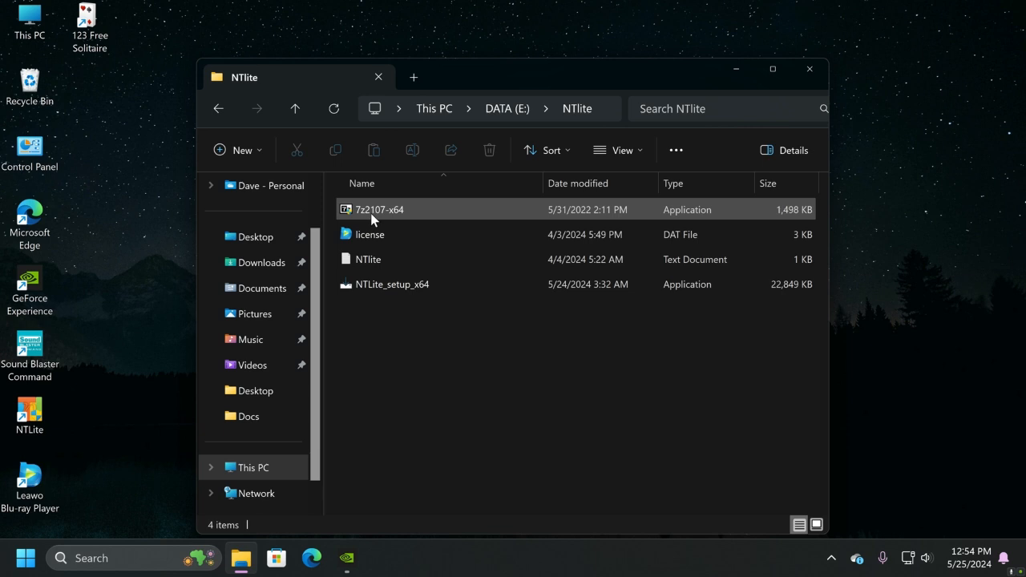
{"action": "left_click", "coordinate": [808, 71]}
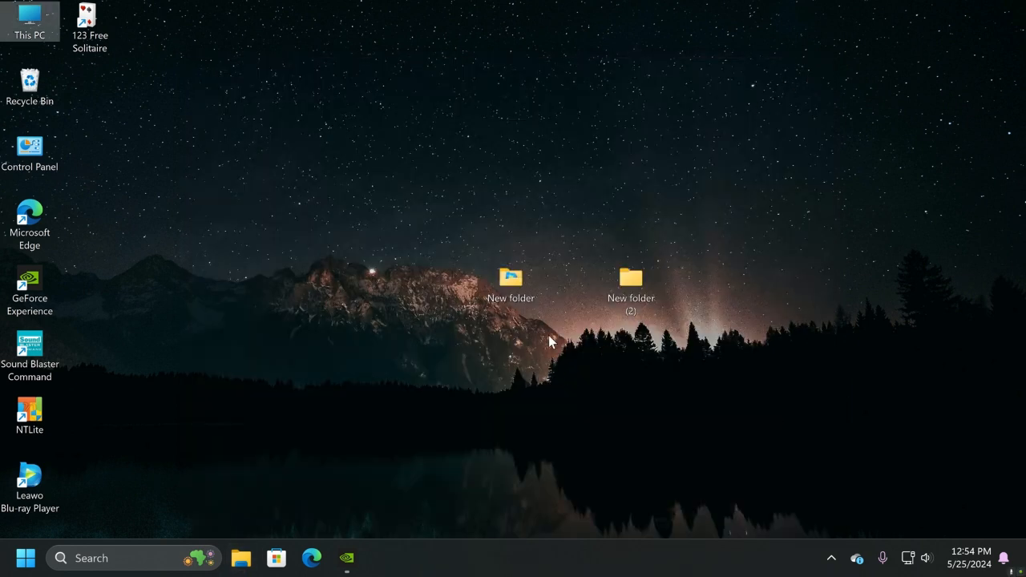
Extract the Windows ISO with 7-Zip directly into the desktop's New folder and close the extraction report
{"action": "double_click", "coordinate": [519, 286]}
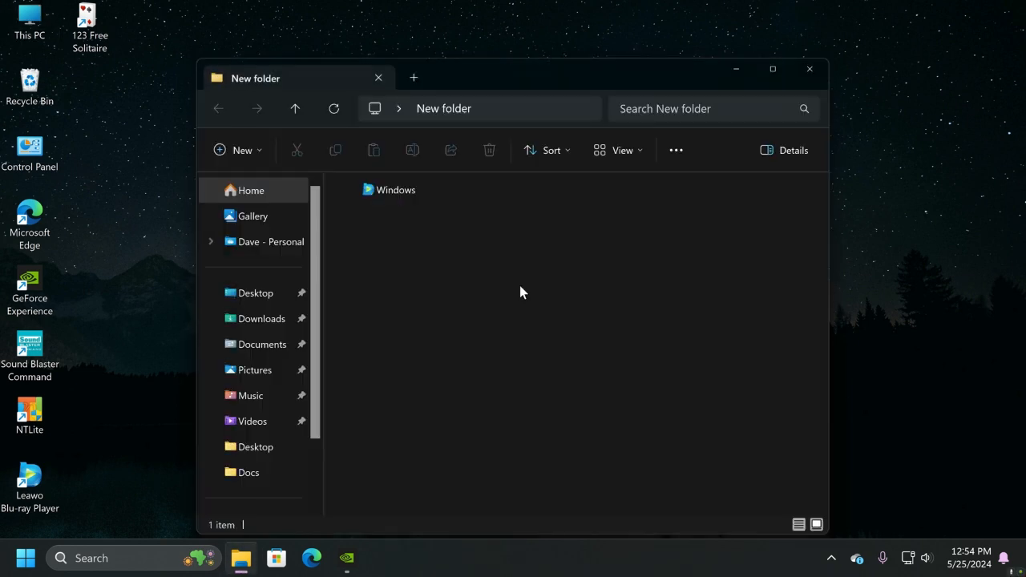
{"action": "right_click", "coordinate": [382, 191]}
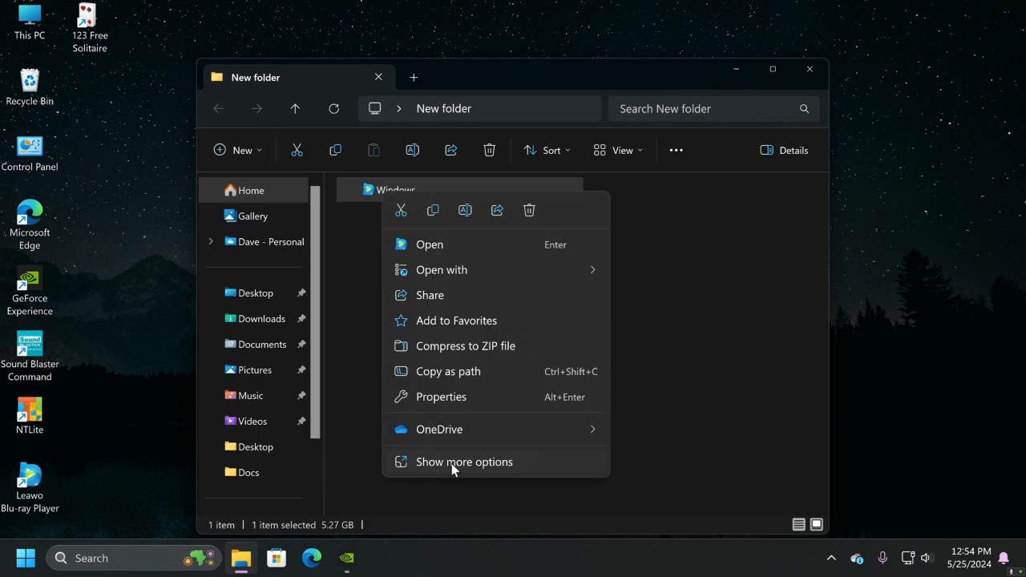
{"action": "left_click", "coordinate": [451, 463]}
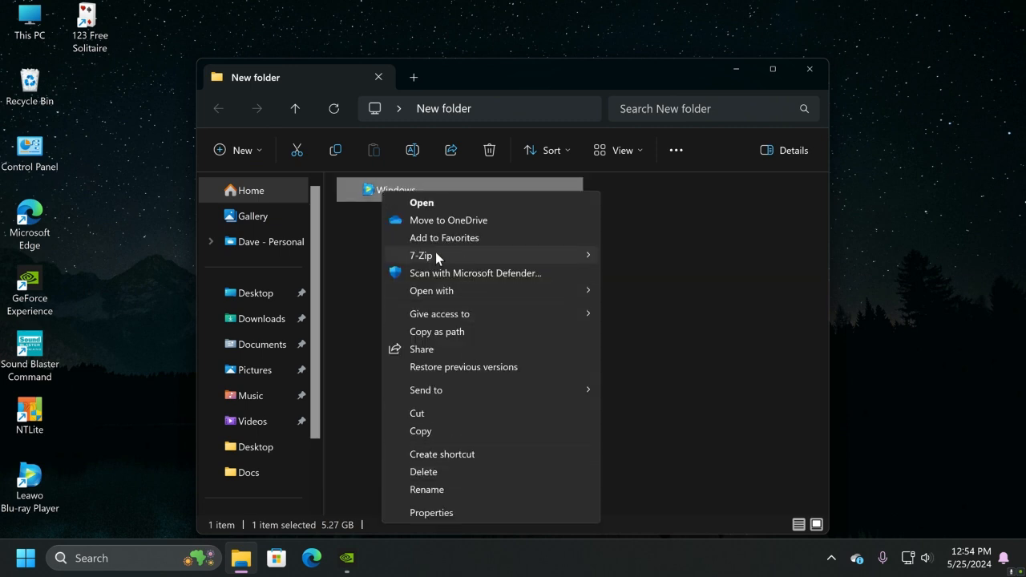
{"action": "mouse_move", "coordinate": [422, 258]}
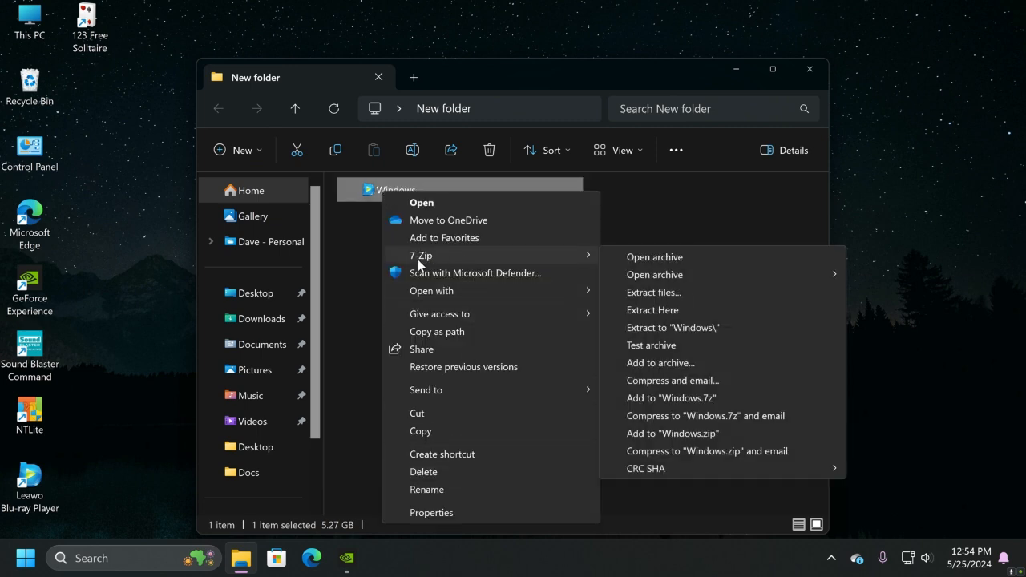
{"action": "left_click", "coordinate": [665, 309]}
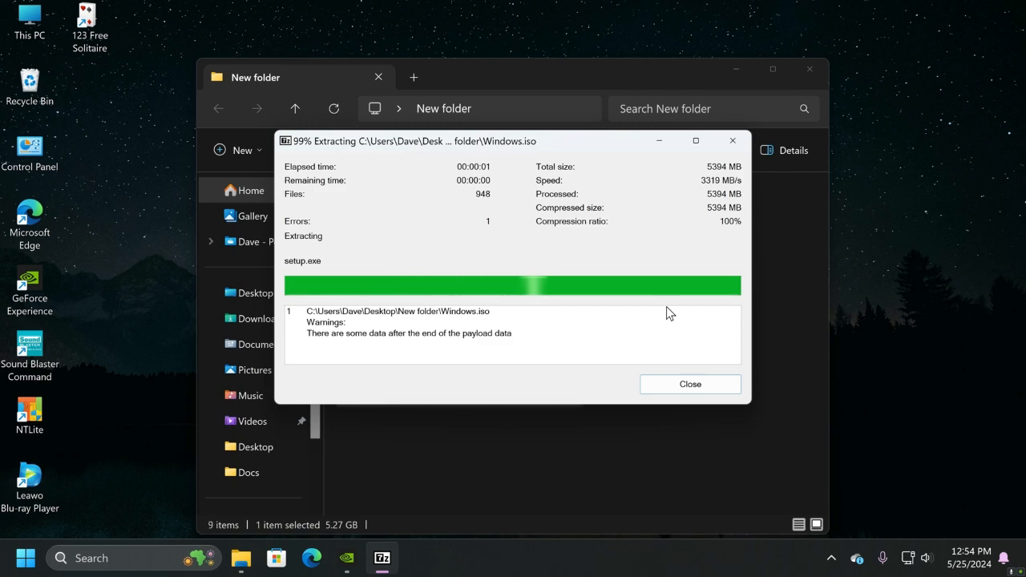
{"action": "left_click", "coordinate": [677, 387]}
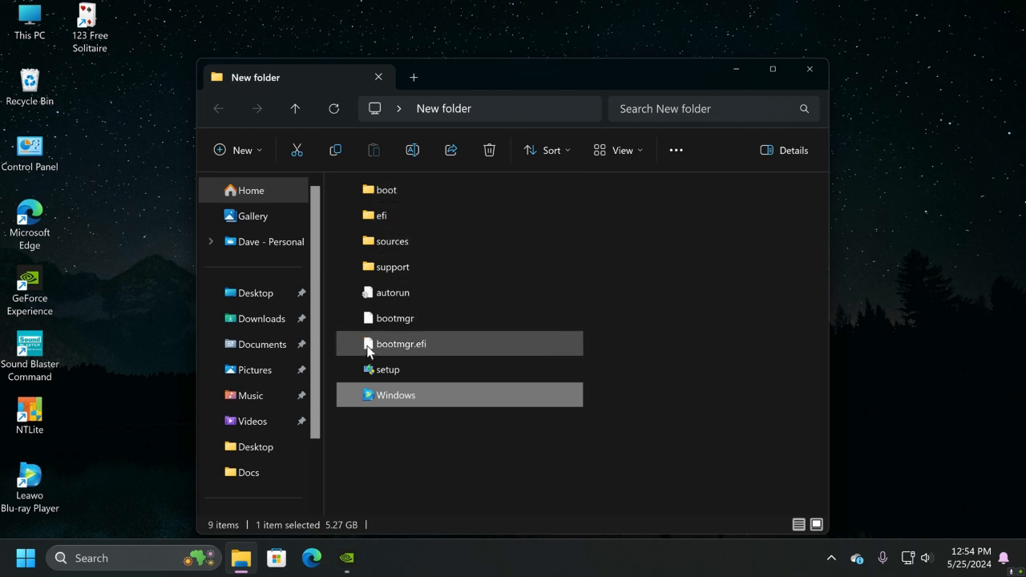
Delete the Windows ISO file from the desktop's New folder, keeping the extracted files, and close the folder window
{"action": "left_click", "coordinate": [392, 396]}
{"action": "left_click", "coordinate": [391, 451]}
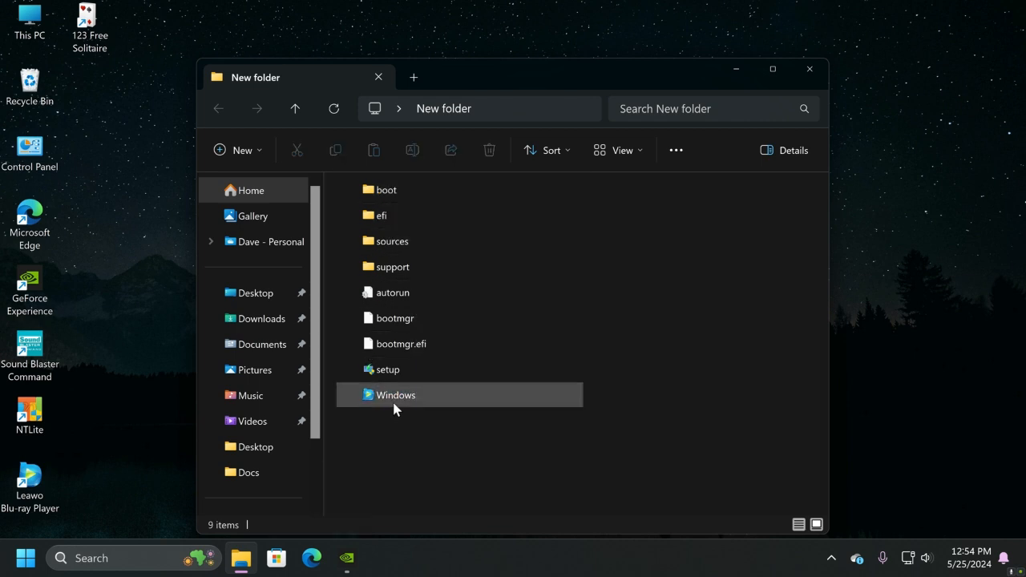
{"action": "left_click", "coordinate": [393, 395]}
{"action": "left_click", "coordinate": [489, 150]}
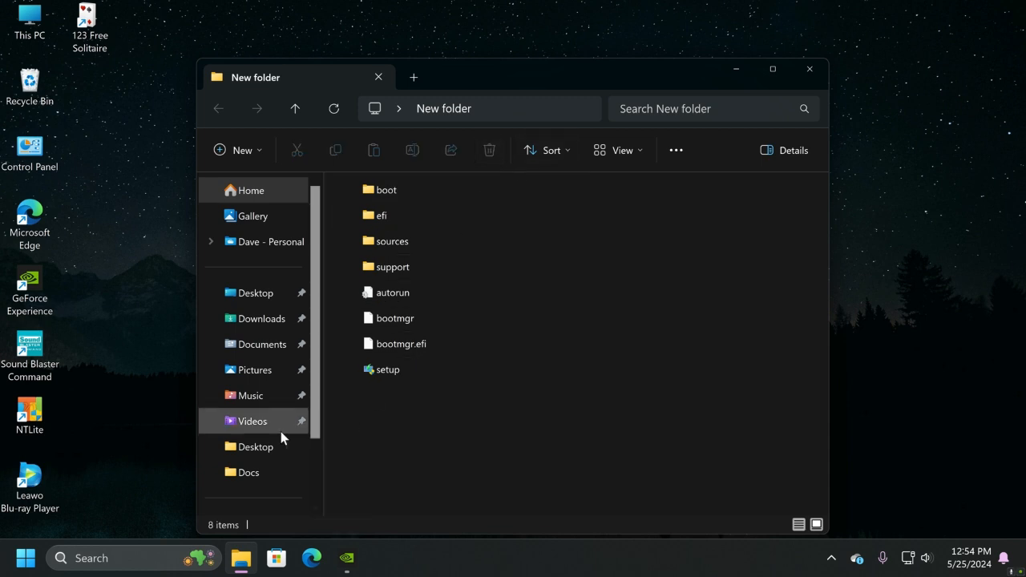
{"action": "left_click", "coordinate": [822, 68]}
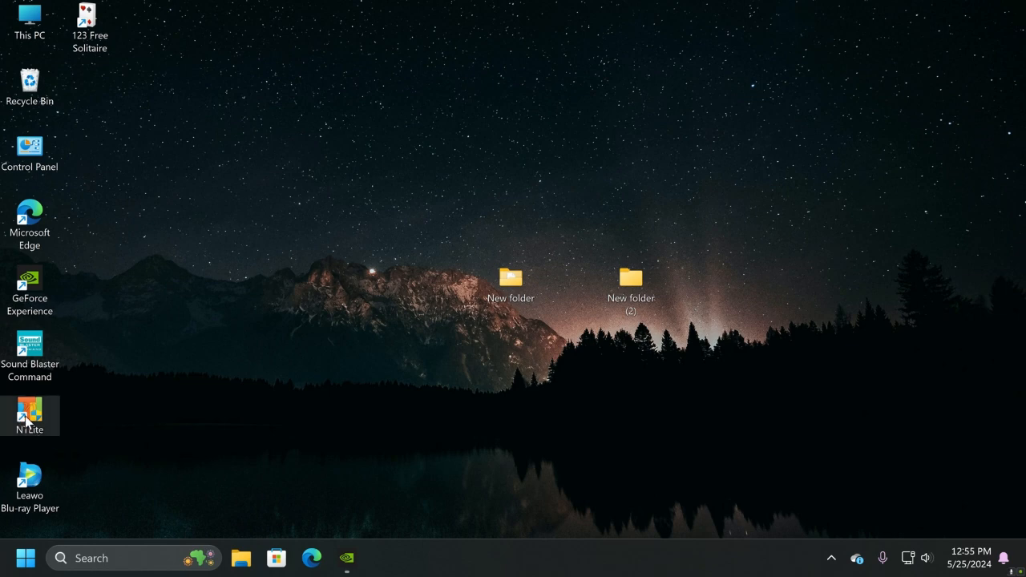
Start NTLite and add the desktop's New folder to the image list as an image directory
{"action": "double_click", "coordinate": [26, 417]}
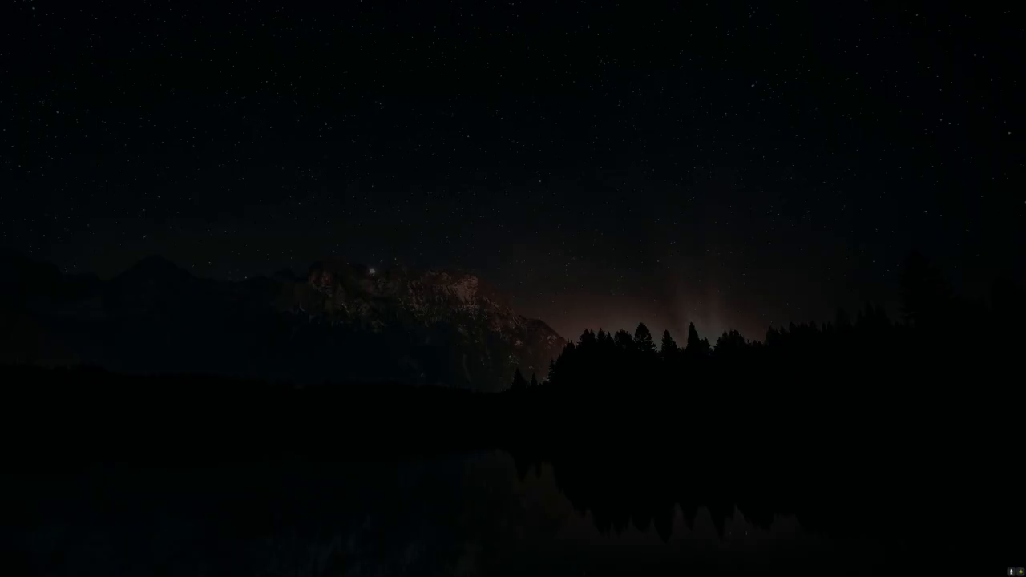
{"action": "left_click", "coordinate": [374, 405]}
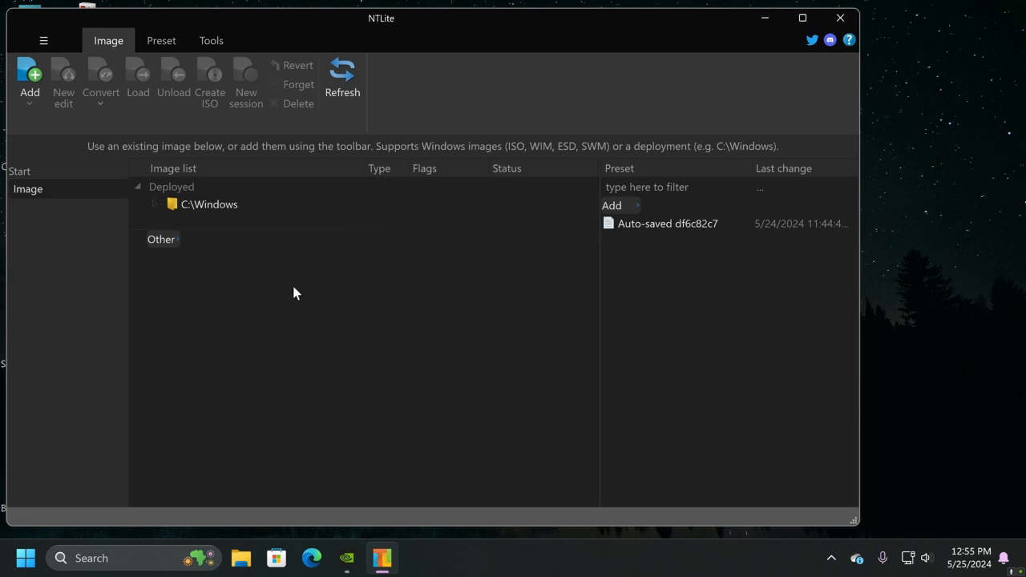
{"action": "left_click", "coordinate": [28, 76]}
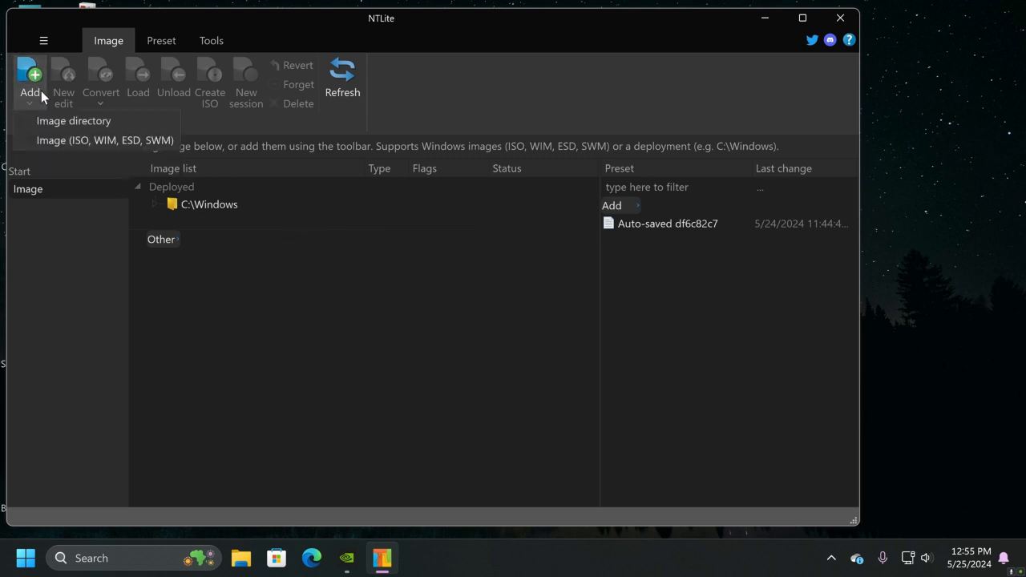
{"action": "left_click", "coordinate": [79, 122]}
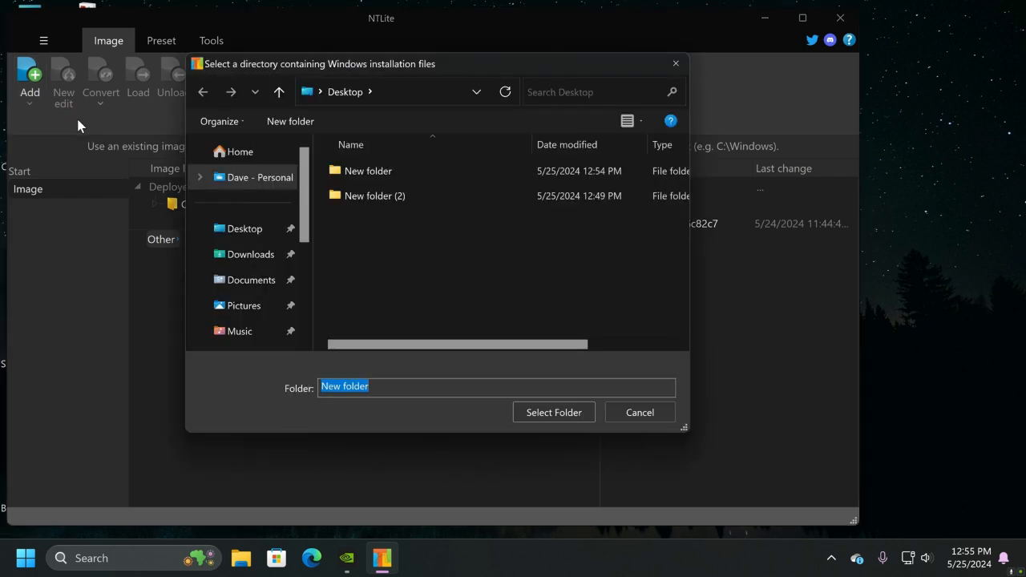
{"action": "left_click", "coordinate": [351, 171]}
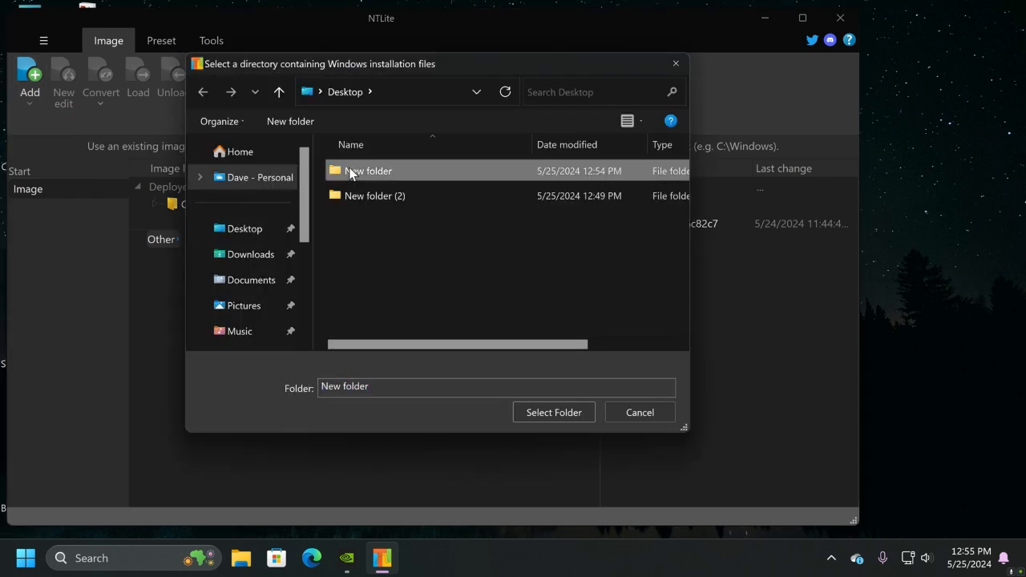
{"action": "left_click", "coordinate": [568, 415]}
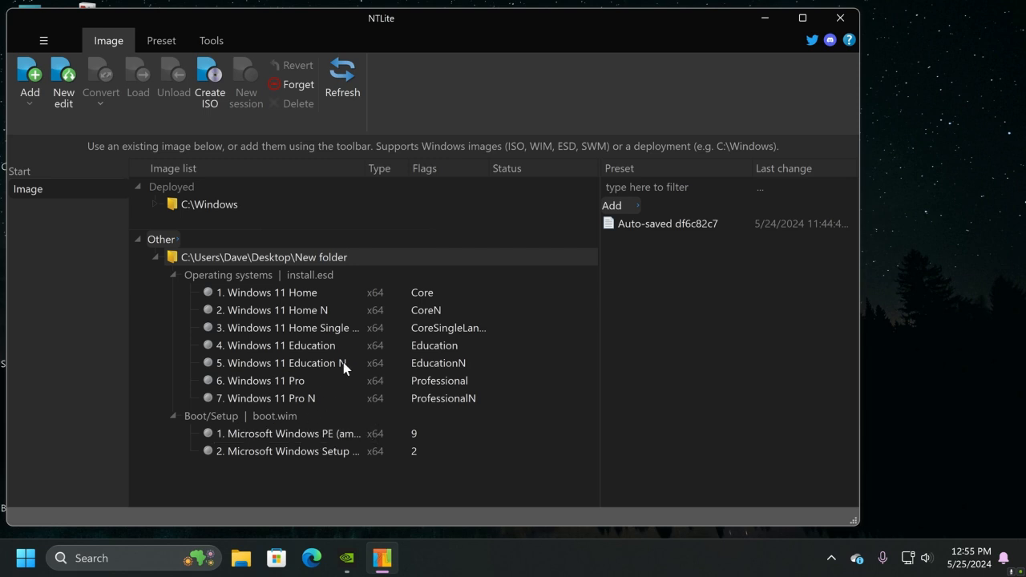
Load the Windows 11 Home image, converting install.esd to WIM format and keeping only that edition
{"action": "double_click", "coordinate": [290, 292]}
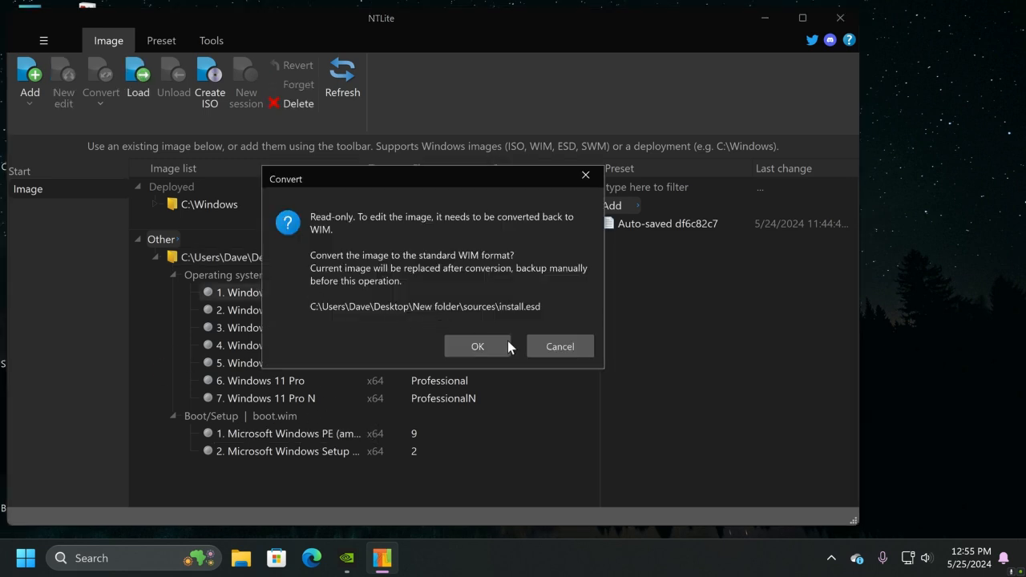
{"action": "left_click", "coordinate": [495, 345]}
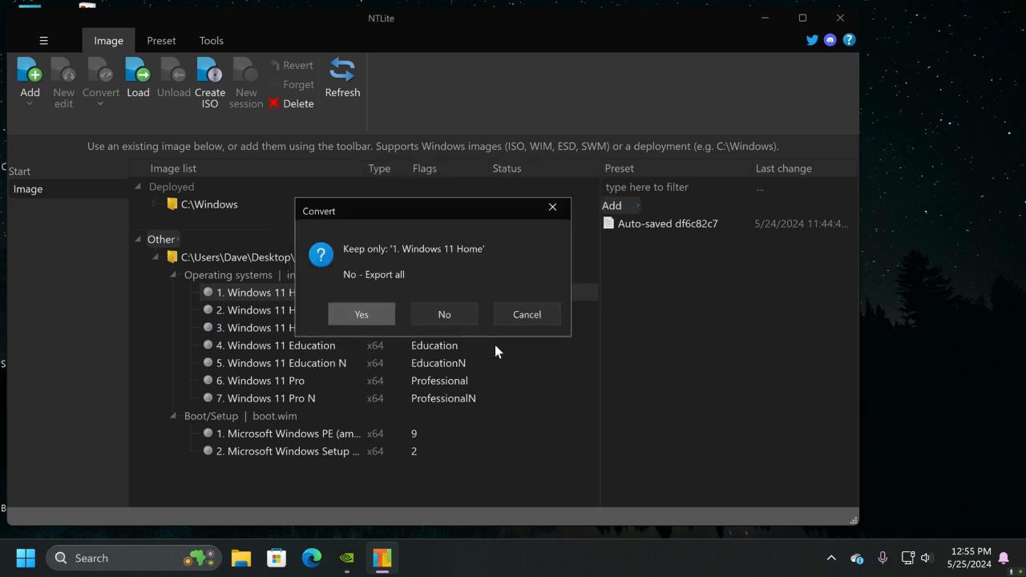
{"action": "left_click", "coordinate": [364, 317]}
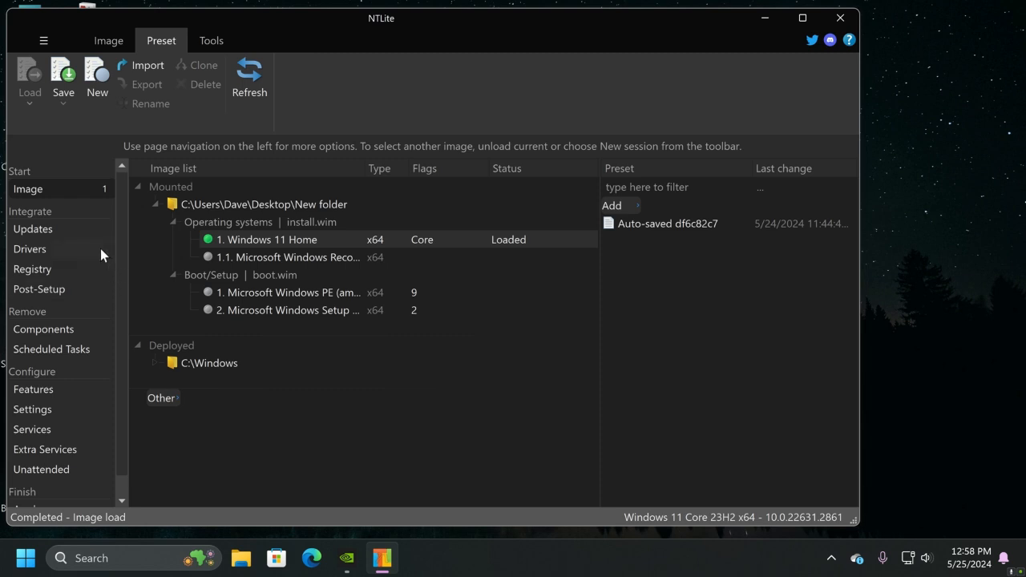
Open the latest update downloads for Windows 11 23H2 x64 and additionally select KB2267602, KB4052623 and KB5036212
{"action": "left_click", "coordinate": [42, 229]}
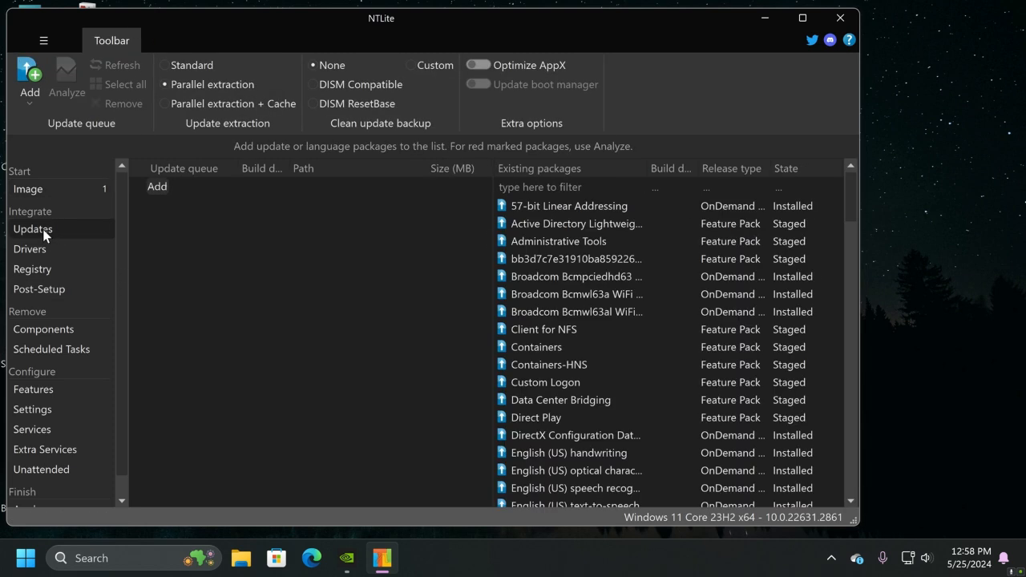
{"action": "left_click", "coordinate": [23, 81]}
{"action": "left_click", "coordinate": [62, 122]}
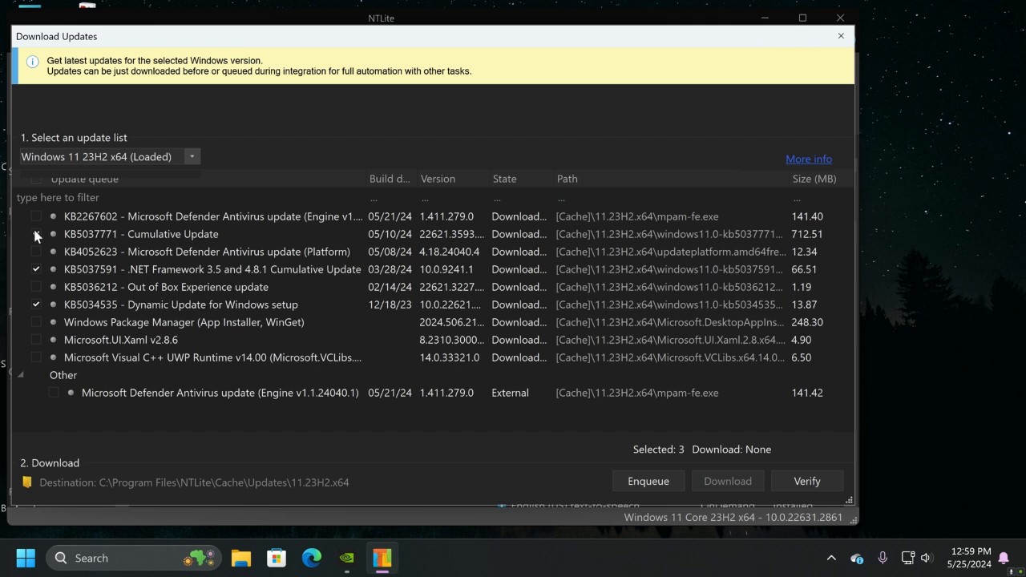
{"action": "left_click", "coordinate": [36, 217]}
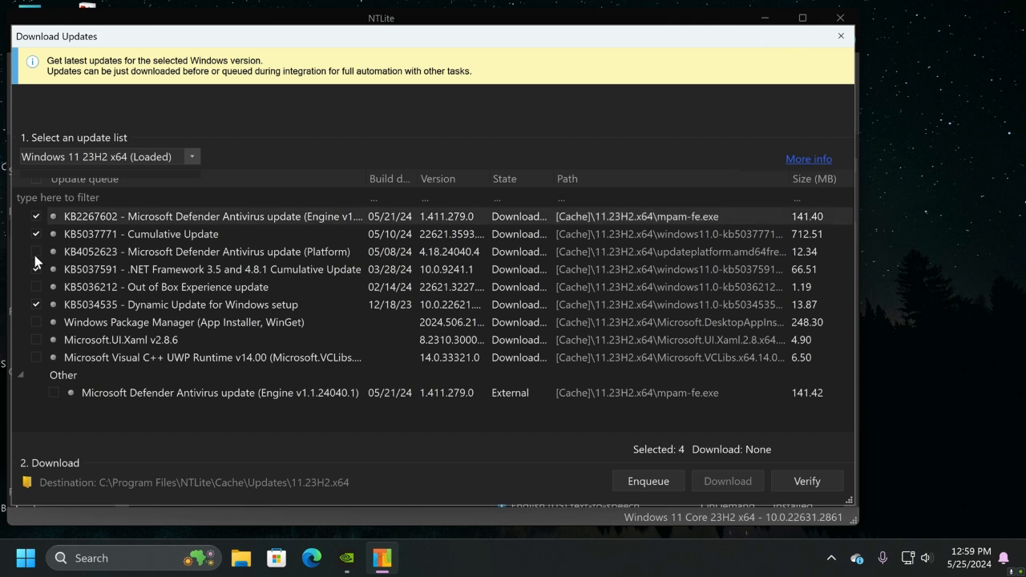
{"action": "left_click", "coordinate": [35, 250]}
{"action": "left_click", "coordinate": [36, 287]}
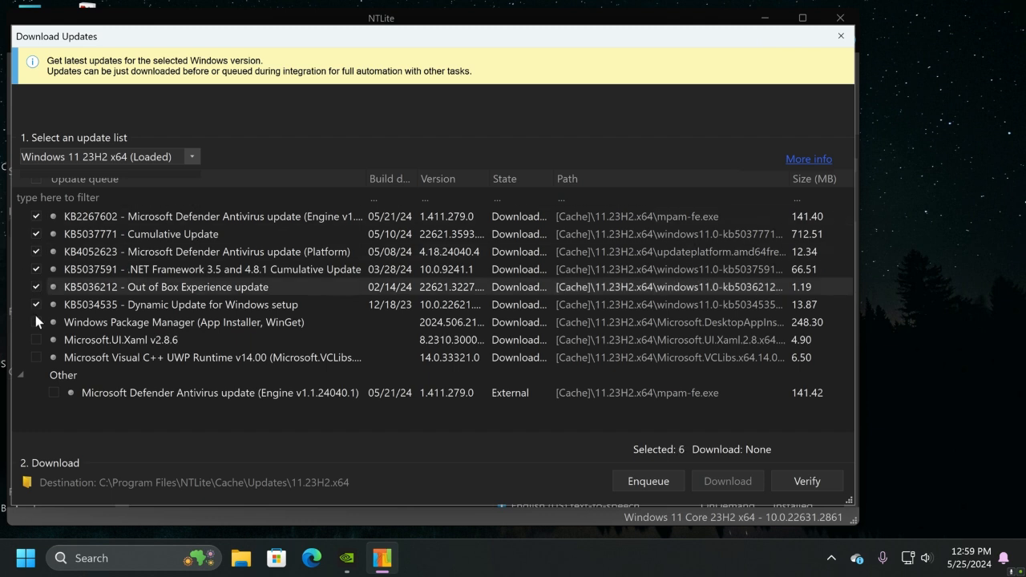
Add Windows Package Manager, Microsoft.UI.Xaml v2.8.6, the Visual C++ UWP Runtime and the other Defender update to the selection, and enqueue all selected updates
{"action": "left_click", "coordinate": [36, 321]}
{"action": "left_click", "coordinate": [35, 340]}
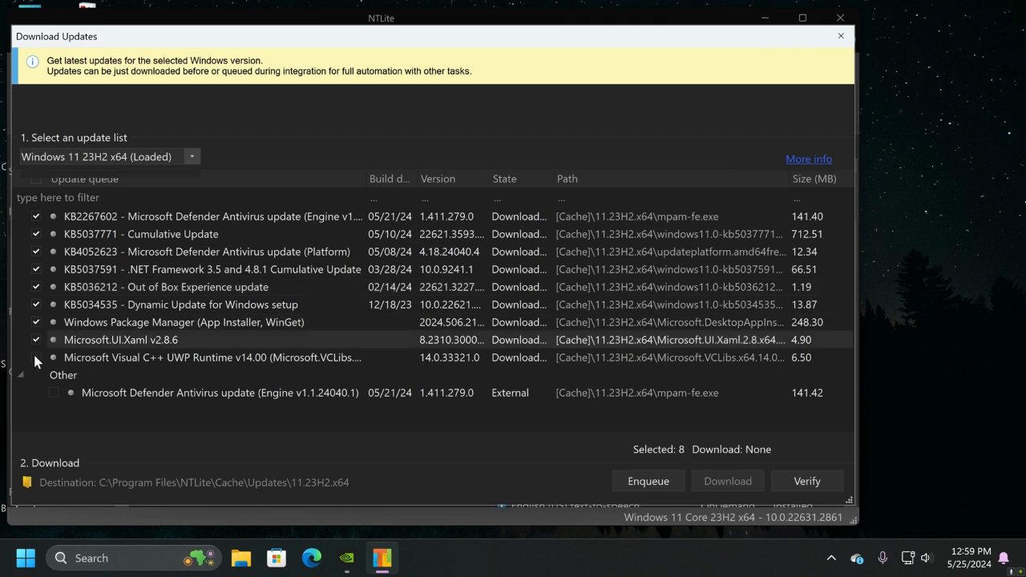
{"action": "left_click", "coordinate": [35, 358]}
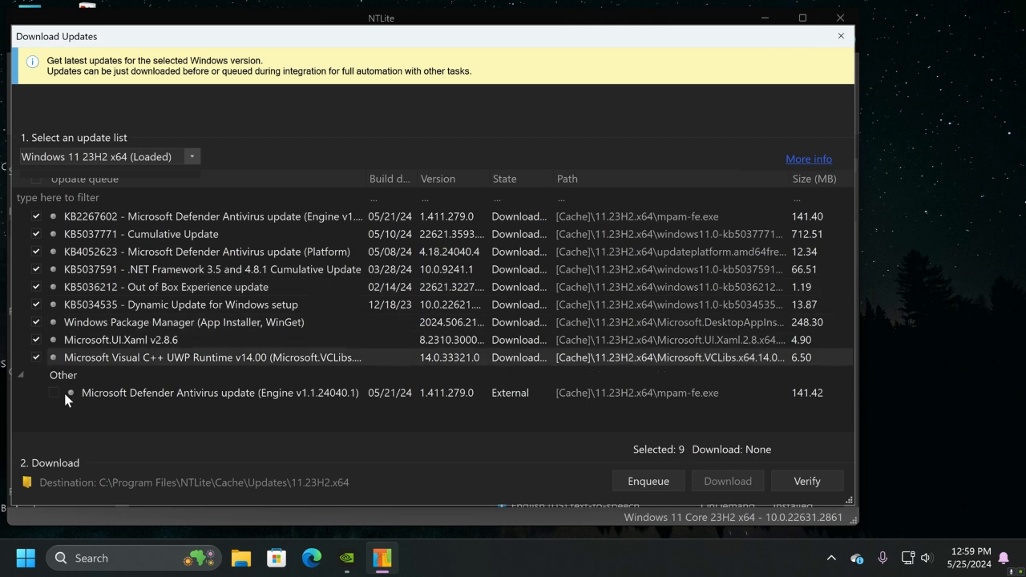
{"action": "left_click", "coordinate": [63, 390]}
{"action": "left_click", "coordinate": [56, 392]}
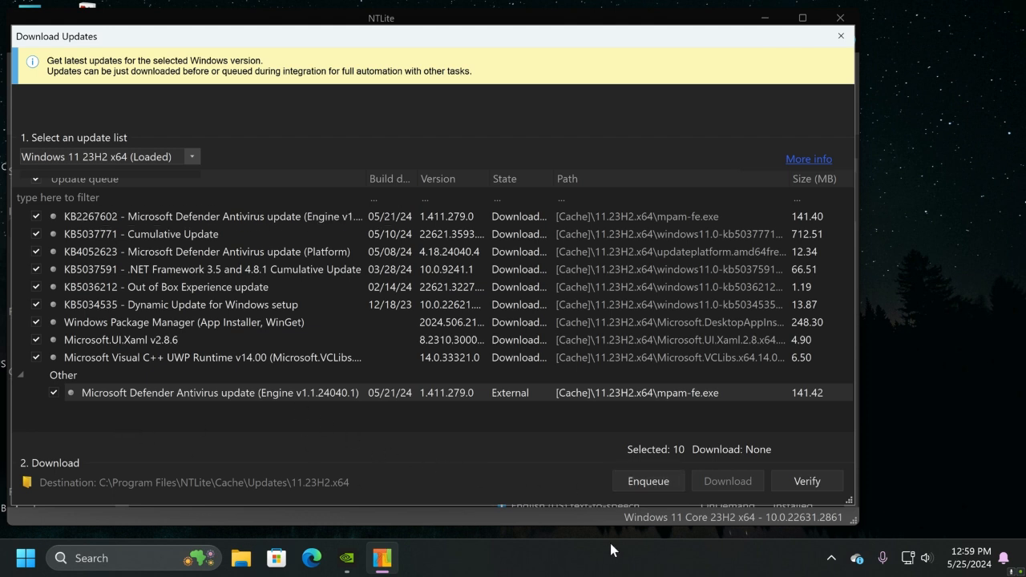
{"action": "left_click", "coordinate": [643, 486]}
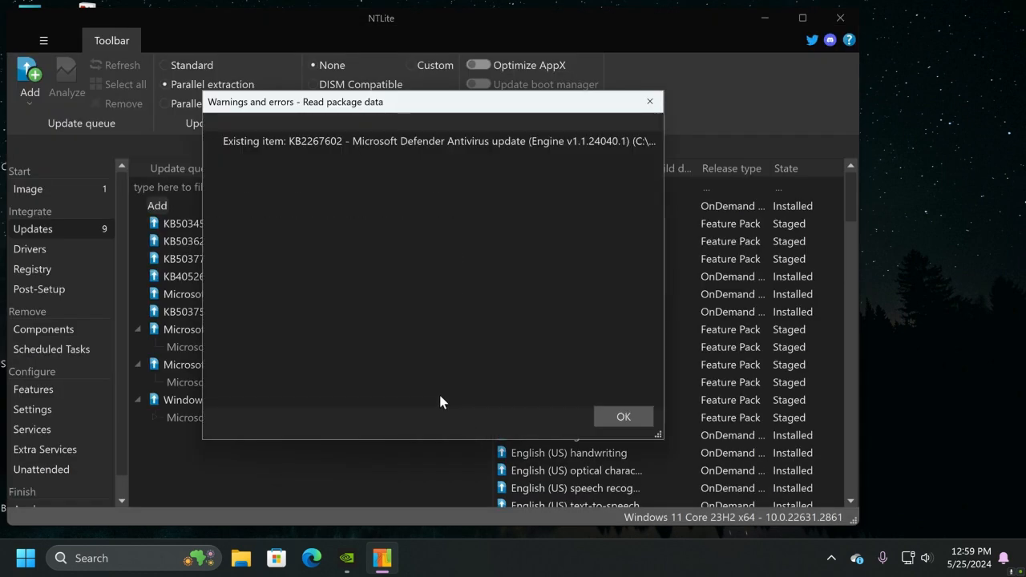
{"action": "left_click", "coordinate": [622, 417]}
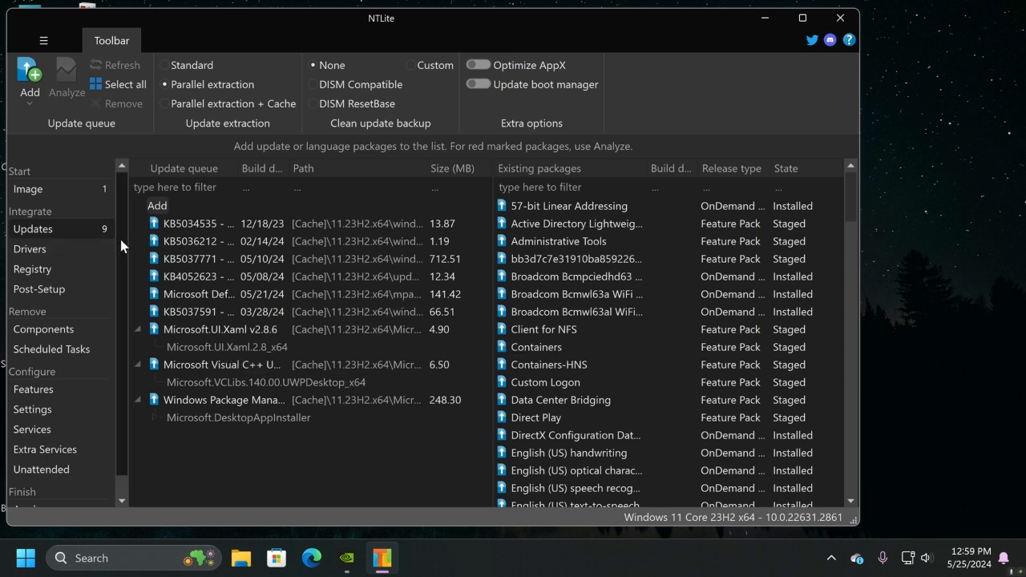
Import the host machine's drivers into the driver queue and look through the imported entries
{"action": "left_click", "coordinate": [36, 250]}
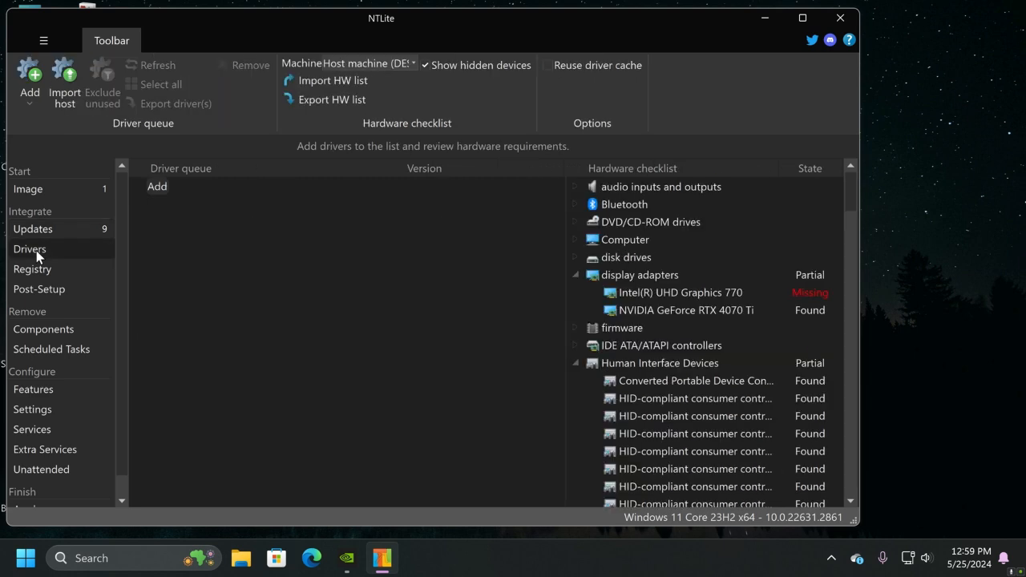
{"action": "left_click", "coordinate": [62, 86]}
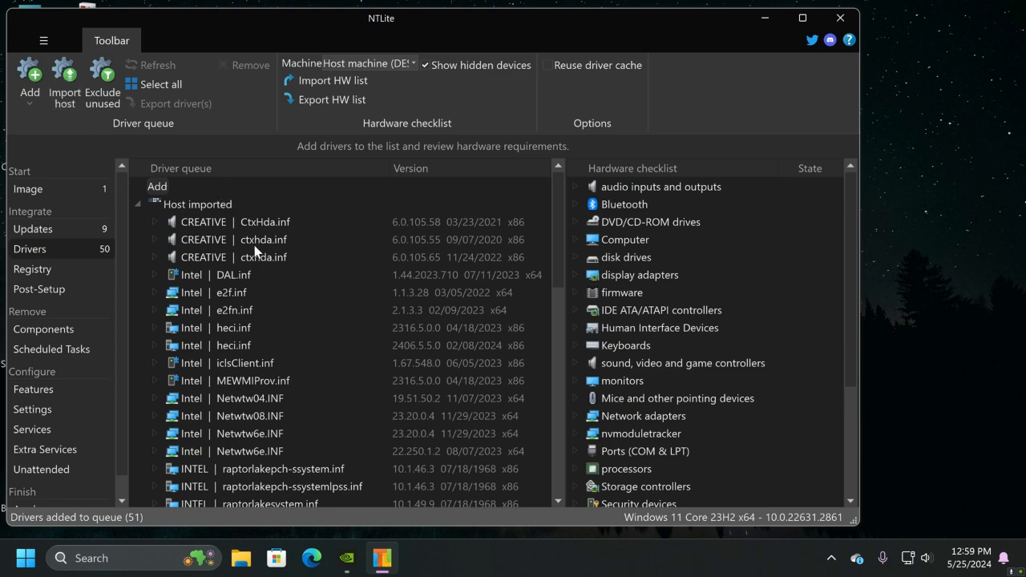
{"action": "scroll", "coordinate": [289, 322], "scroll_direction": "down", "scroll_amount": 8}
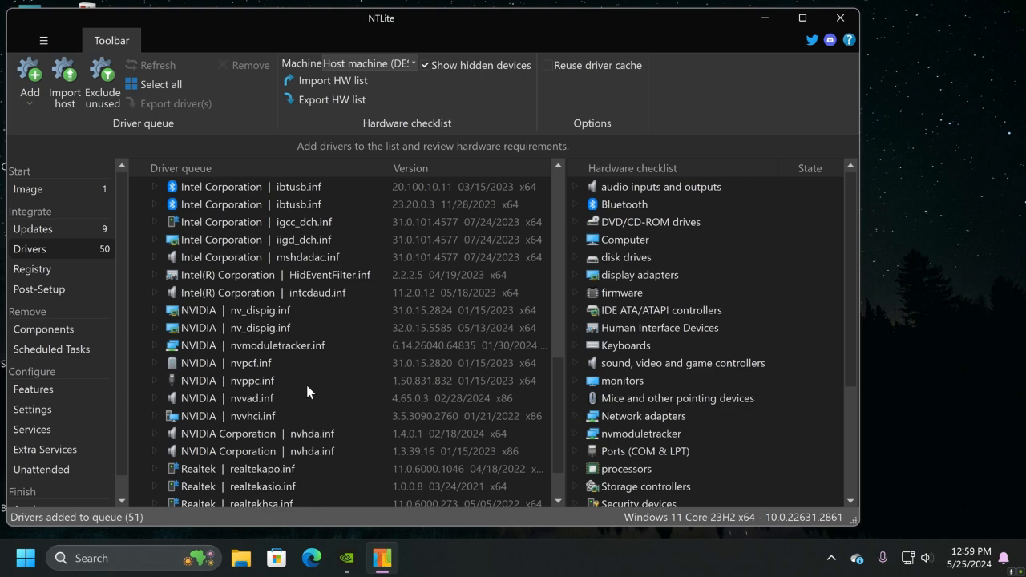
{"action": "scroll", "coordinate": [307, 392], "scroll_direction": "down", "scroll_amount": 1}
{"action": "scroll", "coordinate": [296, 410], "scroll_direction": "up", "scroll_amount": 8}
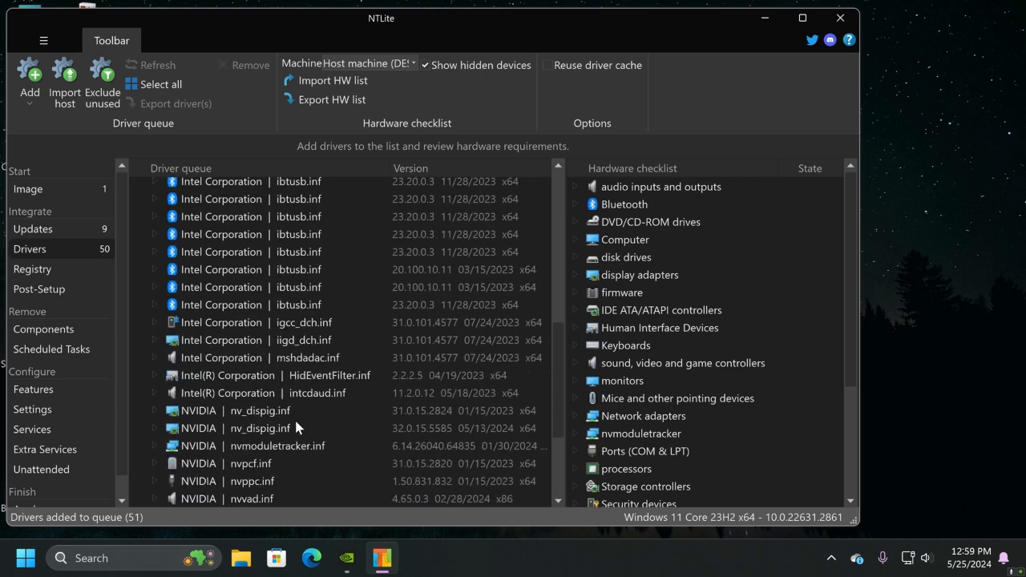
{"action": "scroll", "coordinate": [303, 329], "scroll_direction": "up", "scroll_amount": 2}
{"action": "scroll", "coordinate": [303, 330], "scroll_direction": "down", "scroll_amount": 10}
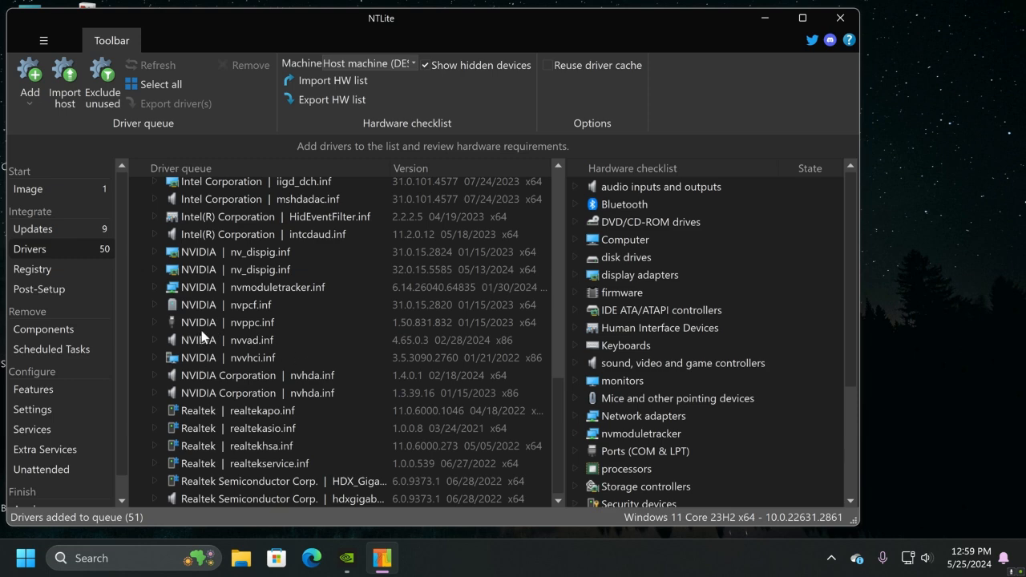
{"action": "scroll", "coordinate": [222, 361], "scroll_direction": "up", "scroll_amount": 1}
{"action": "scroll", "coordinate": [220, 381], "scroll_direction": "up", "scroll_amount": 6}
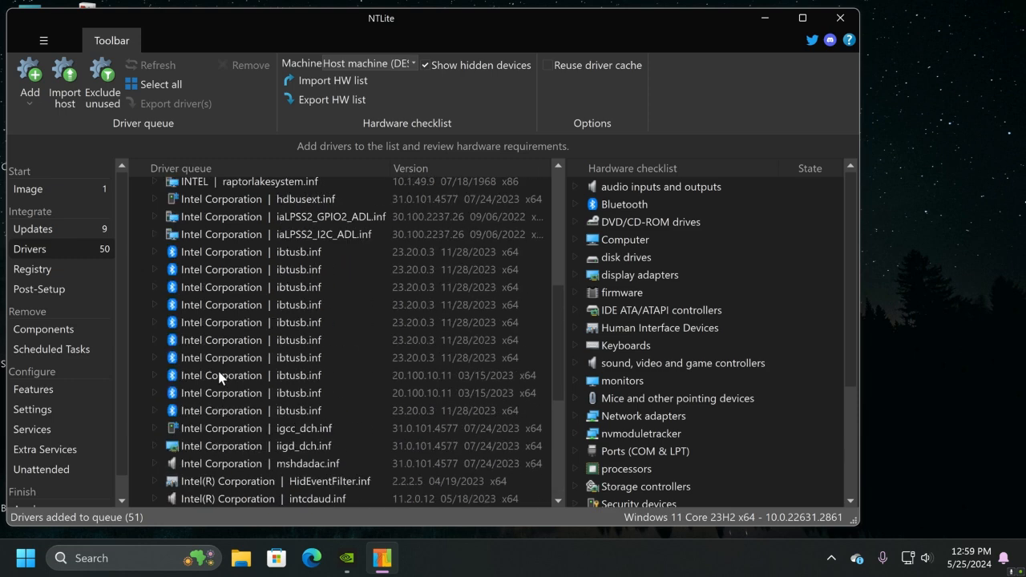
Open the component removal list, accept the removal warning, and mark the apps Cortana, Feedback Hub and Get Help for removal
{"action": "left_click", "coordinate": [32, 269]}
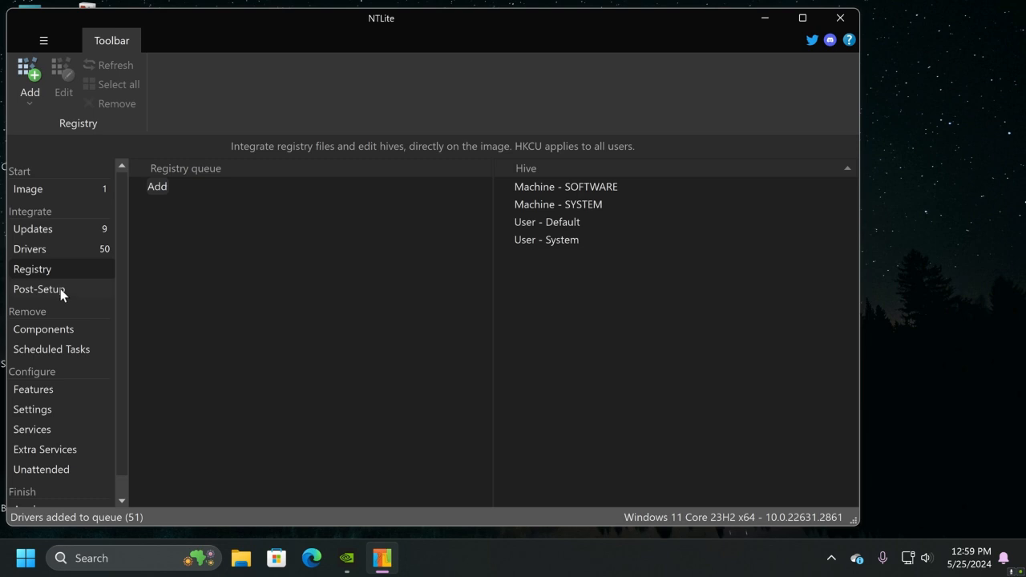
{"action": "left_click", "coordinate": [64, 333]}
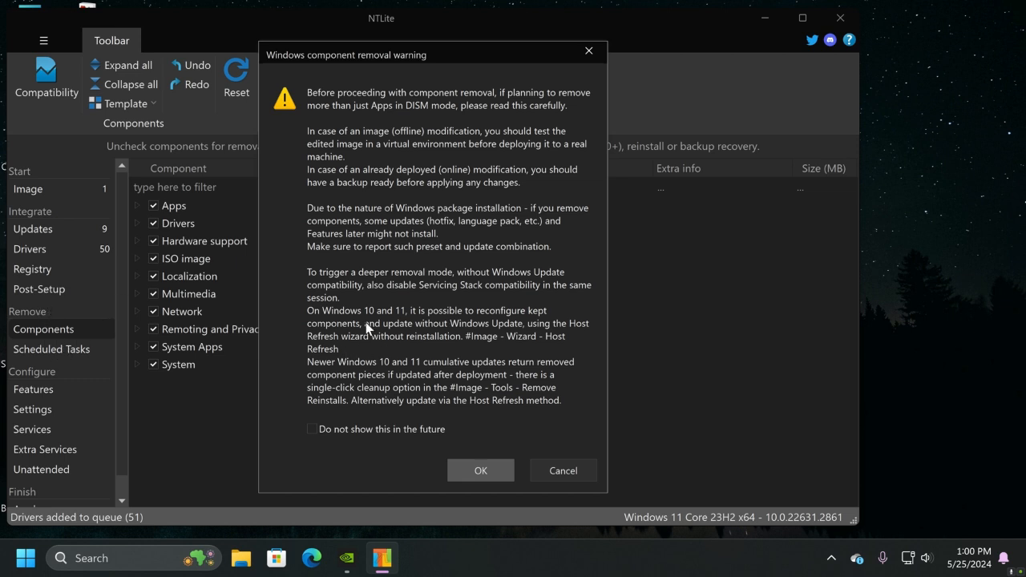
{"action": "left_click", "coordinate": [481, 470]}
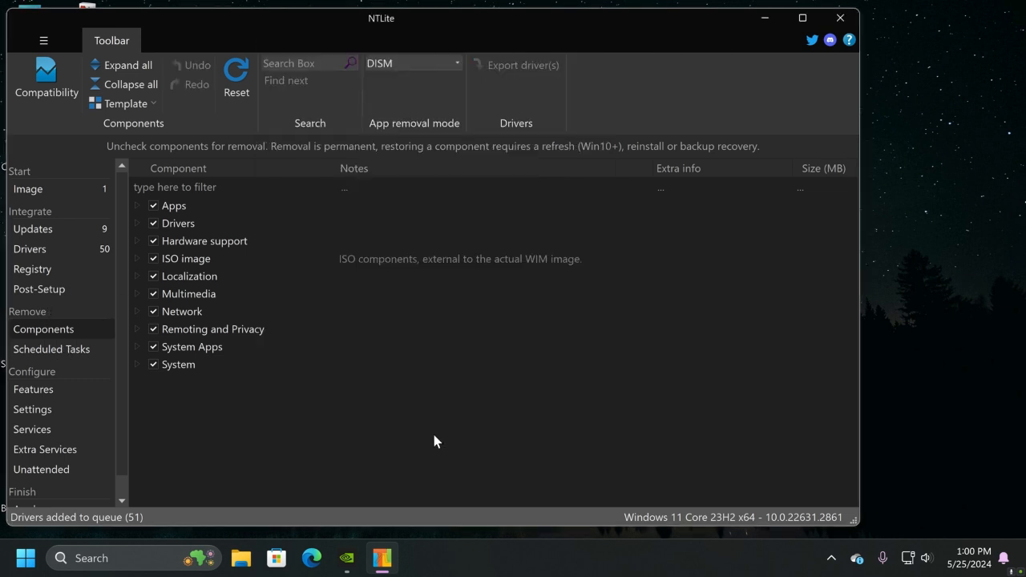
{"action": "left_click", "coordinate": [136, 205]}
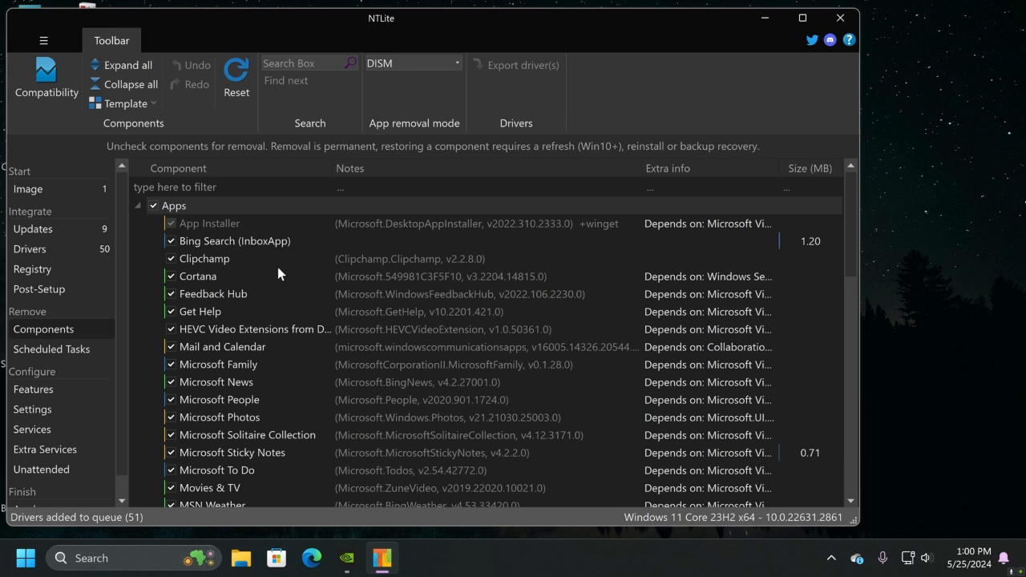
{"action": "left_click", "coordinate": [171, 277]}
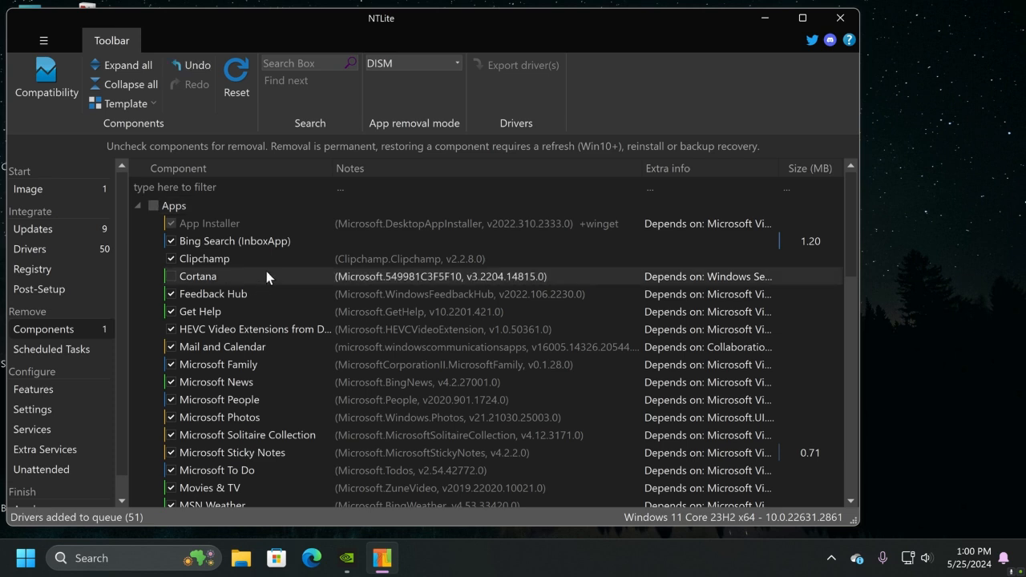
{"action": "left_click", "coordinate": [171, 294]}
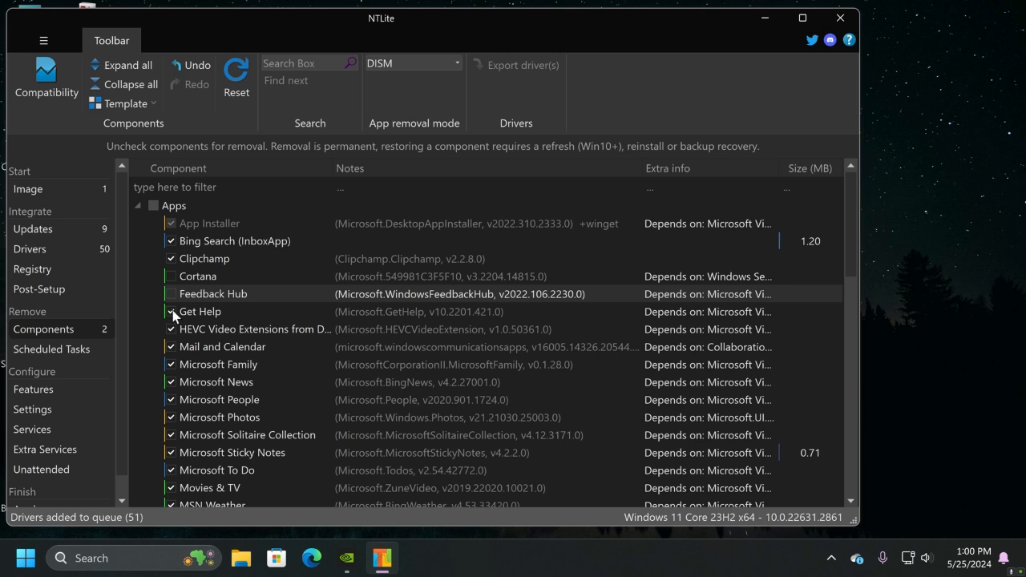
{"action": "left_click", "coordinate": [171, 311]}
Mark the apps Microsoft Family, Microsoft News, Microsoft People, Microsoft Sticky Notes and Microsoft To Do for removal
{"action": "scroll", "coordinate": [197, 302], "scroll_direction": "down", "scroll_amount": 1}
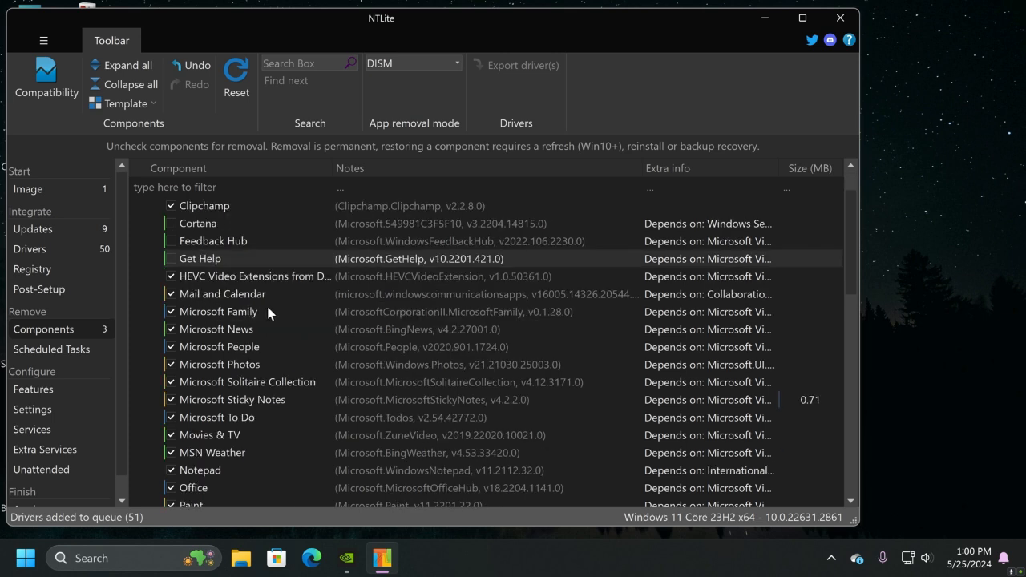
{"action": "left_click", "coordinate": [171, 312]}
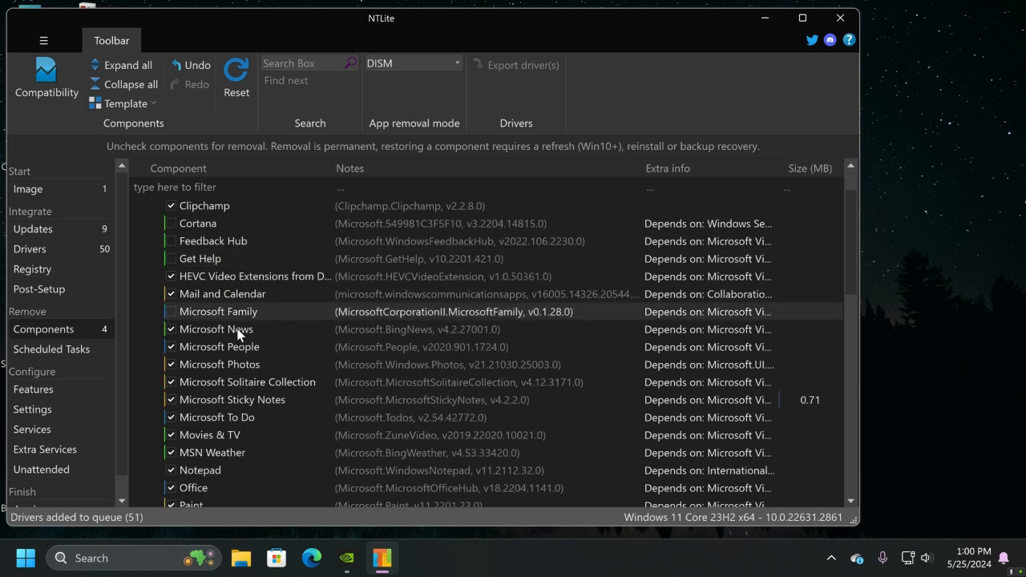
{"action": "left_click", "coordinate": [172, 329]}
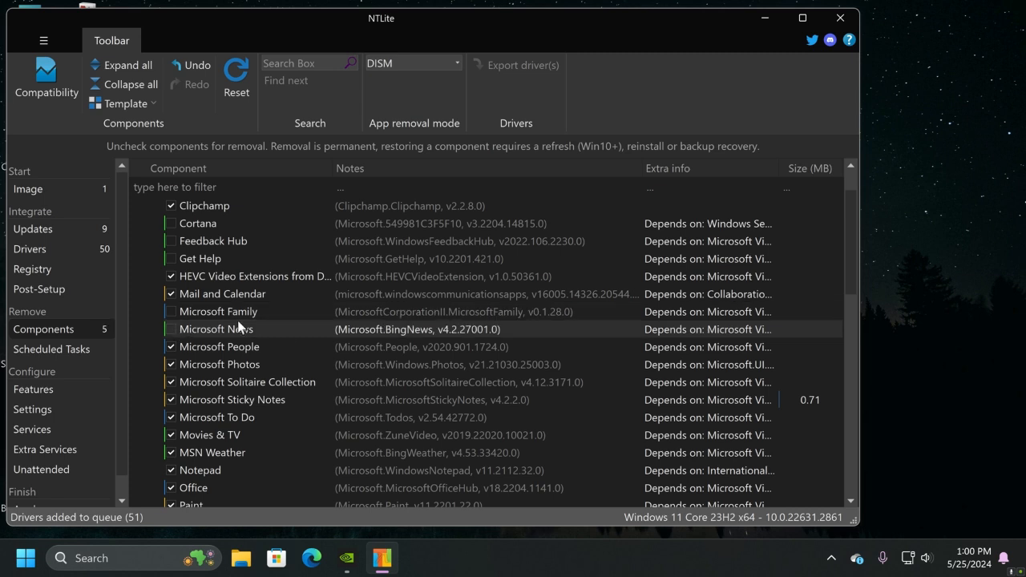
{"action": "left_click", "coordinate": [173, 347]}
{"action": "scroll", "coordinate": [232, 339], "scroll_direction": "down", "scroll_amount": 1}
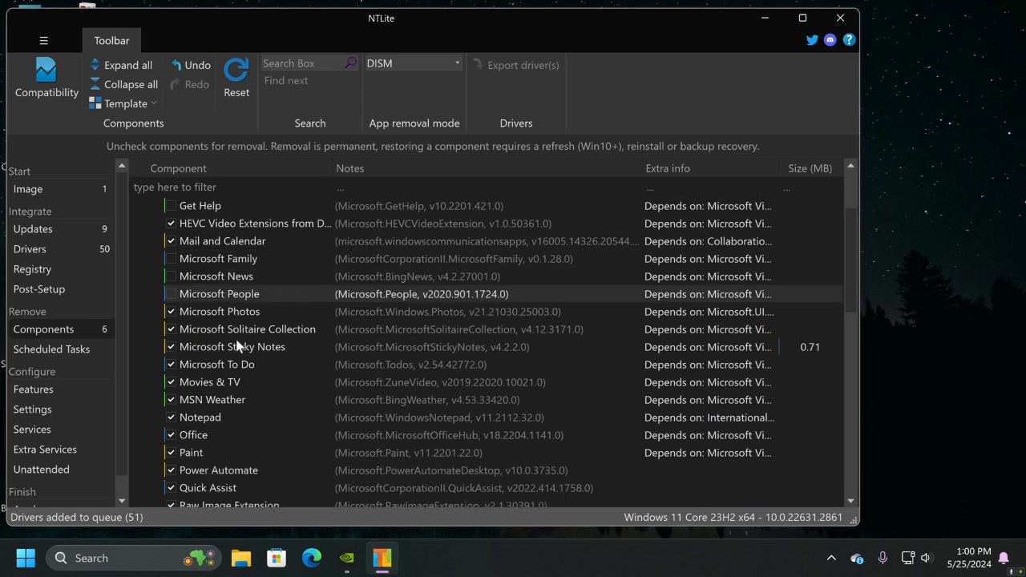
{"action": "left_click", "coordinate": [169, 346]}
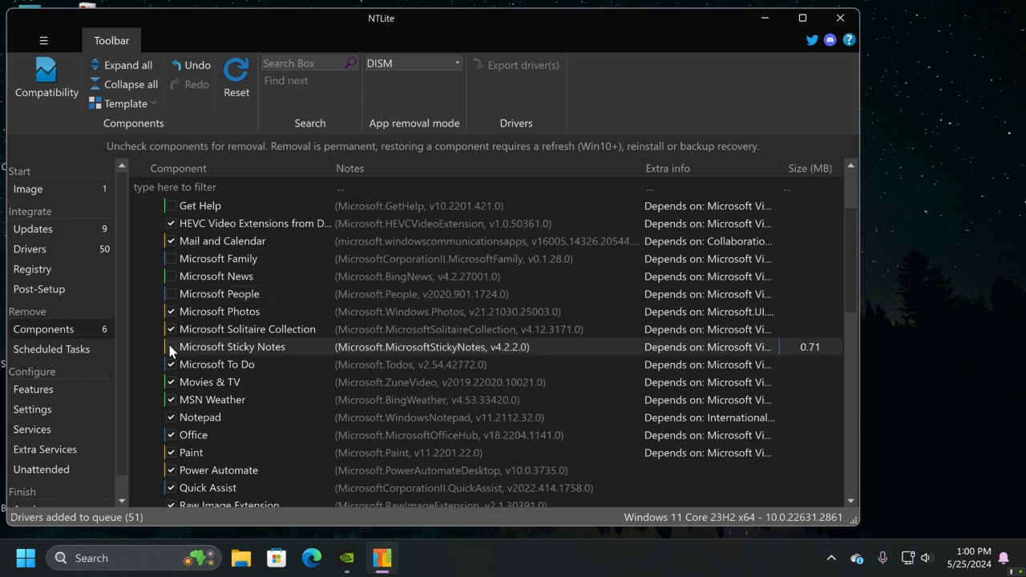
{"action": "left_click", "coordinate": [171, 365]}
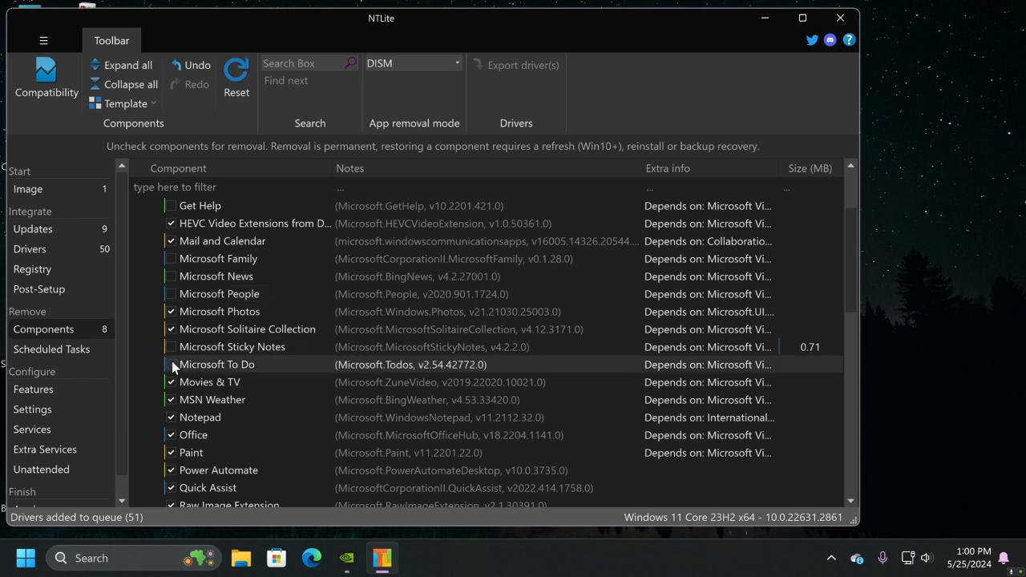
Mark the apps Snipping Tool, Tips (Get Started), Windows Clock and Windows Terminal for removal
{"action": "scroll", "coordinate": [255, 361], "scroll_direction": "down", "scroll_amount": 1}
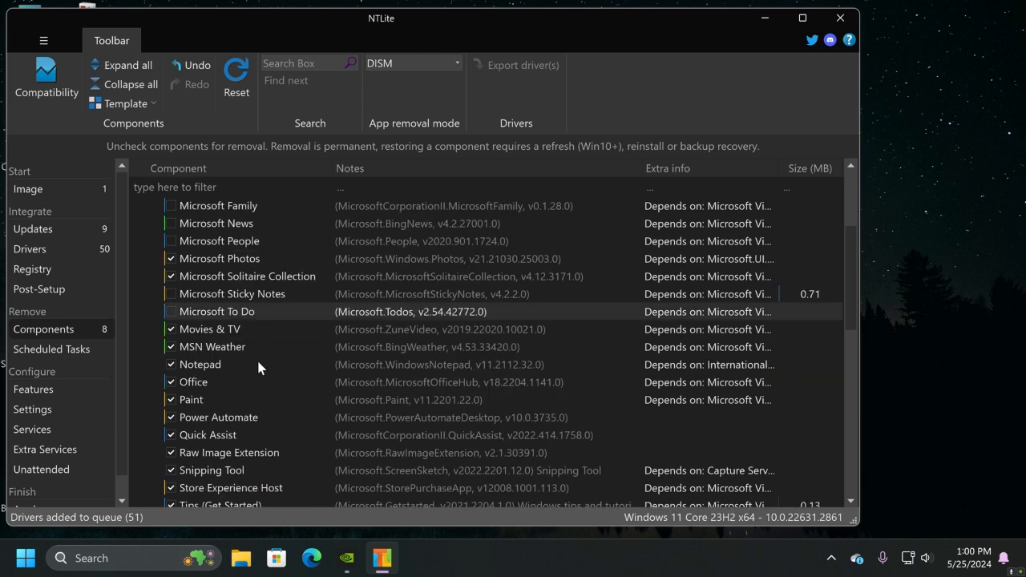
{"action": "scroll", "coordinate": [258, 366], "scroll_direction": "down", "scroll_amount": 1}
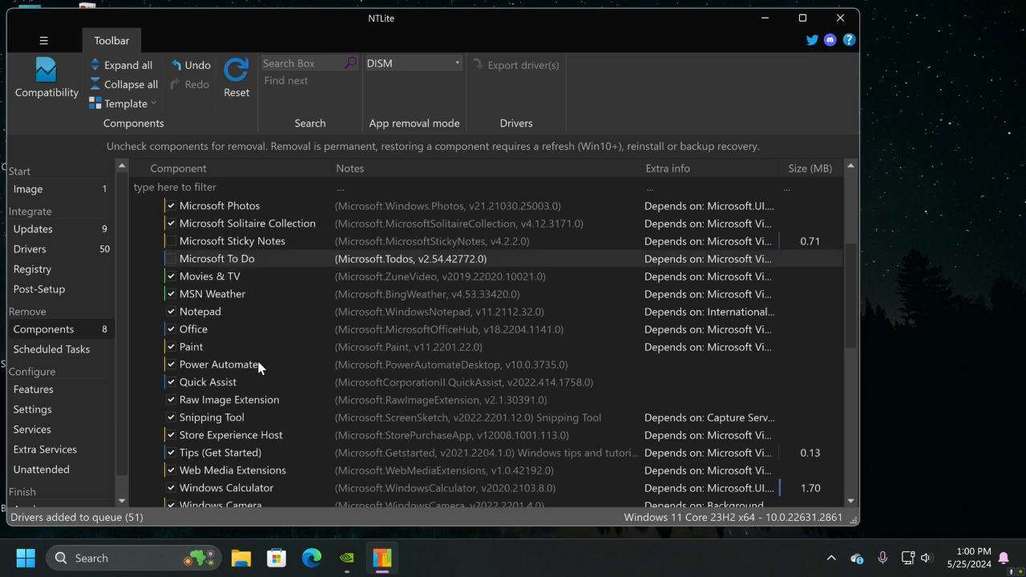
{"action": "scroll", "coordinate": [258, 367], "scroll_direction": "down", "scroll_amount": 1}
{"action": "left_click", "coordinate": [170, 365]}
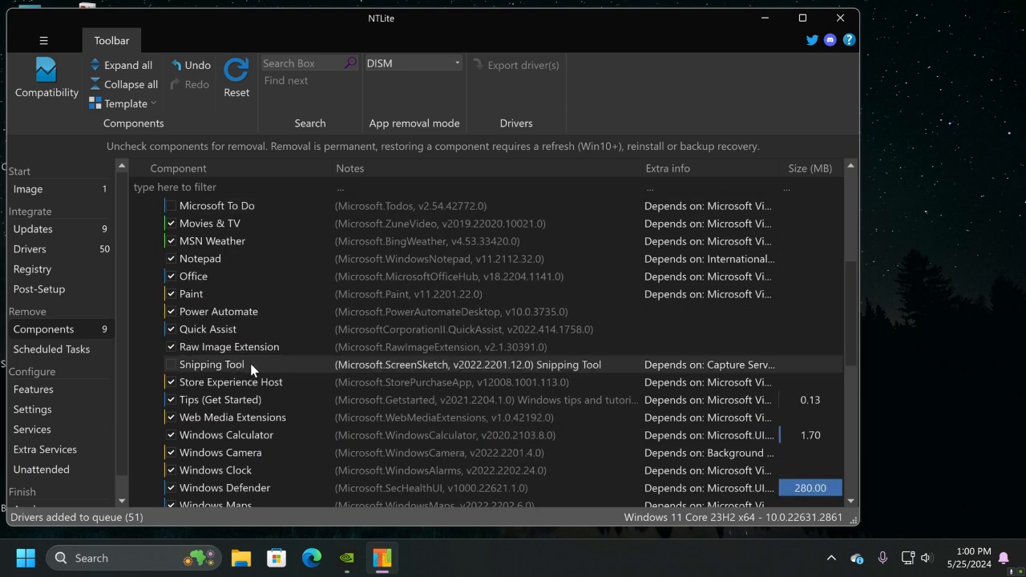
{"action": "scroll", "coordinate": [251, 368], "scroll_direction": "down", "scroll_amount": 1}
{"action": "left_click", "coordinate": [170, 347]}
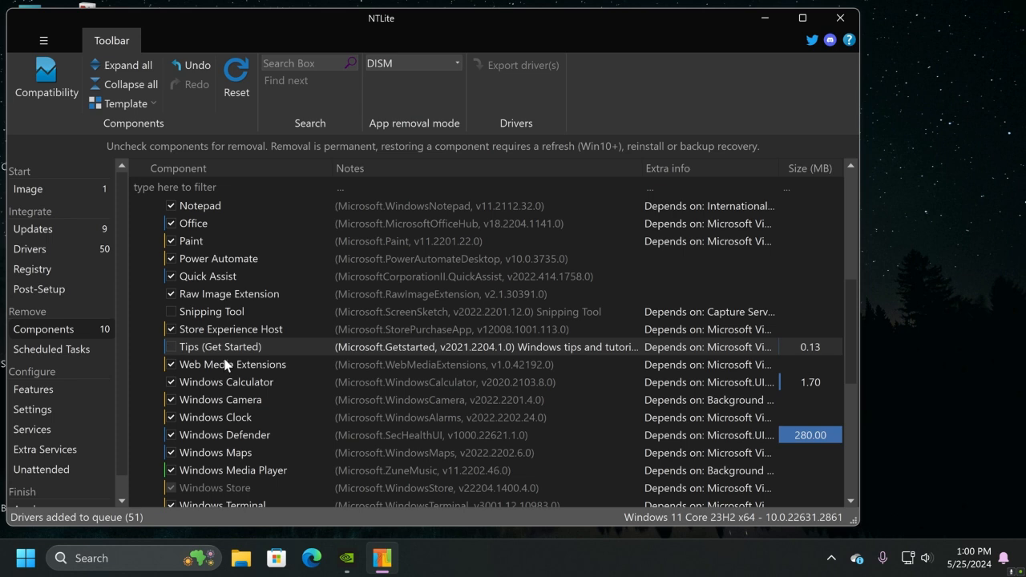
{"action": "scroll", "coordinate": [278, 367], "scroll_direction": "down", "scroll_amount": 1}
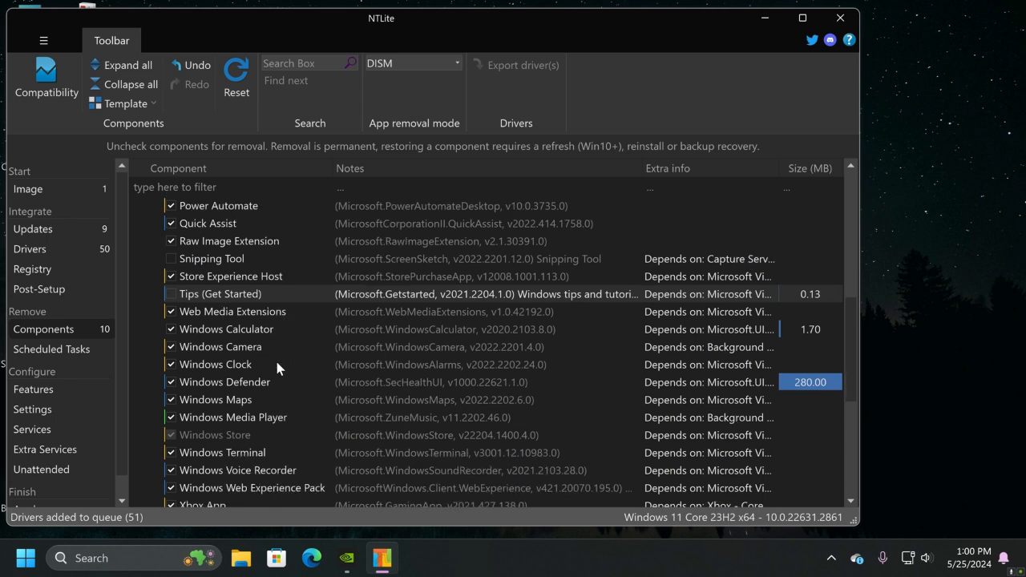
{"action": "left_click", "coordinate": [170, 365]}
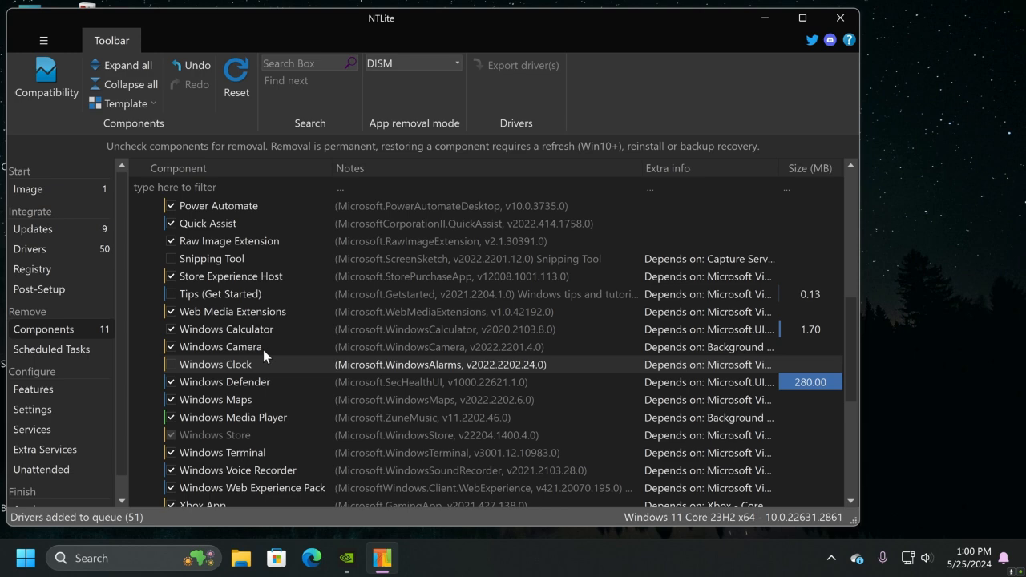
{"action": "scroll", "coordinate": [263, 354], "scroll_direction": "down", "scroll_amount": 3}
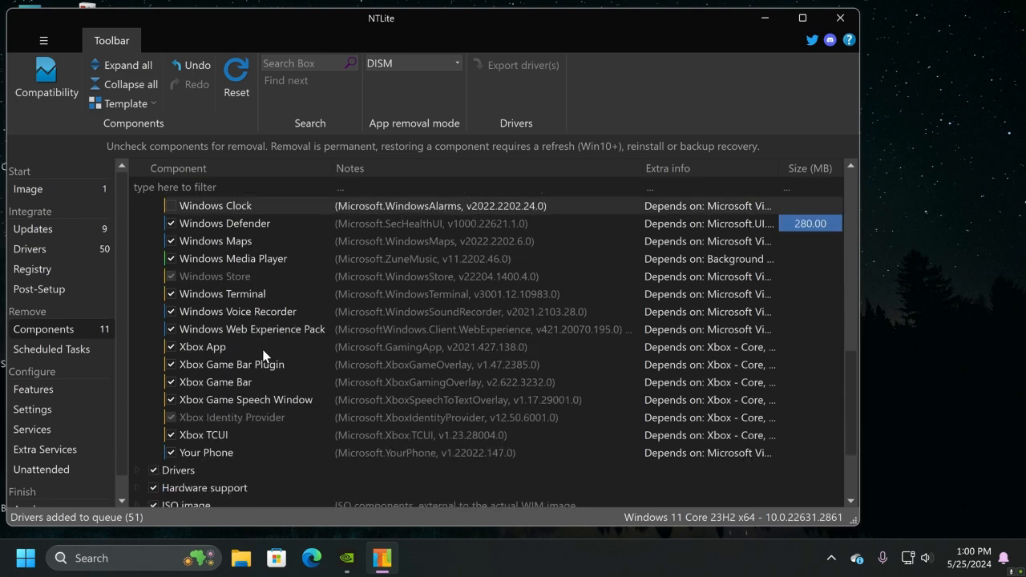
{"action": "left_click", "coordinate": [171, 293]}
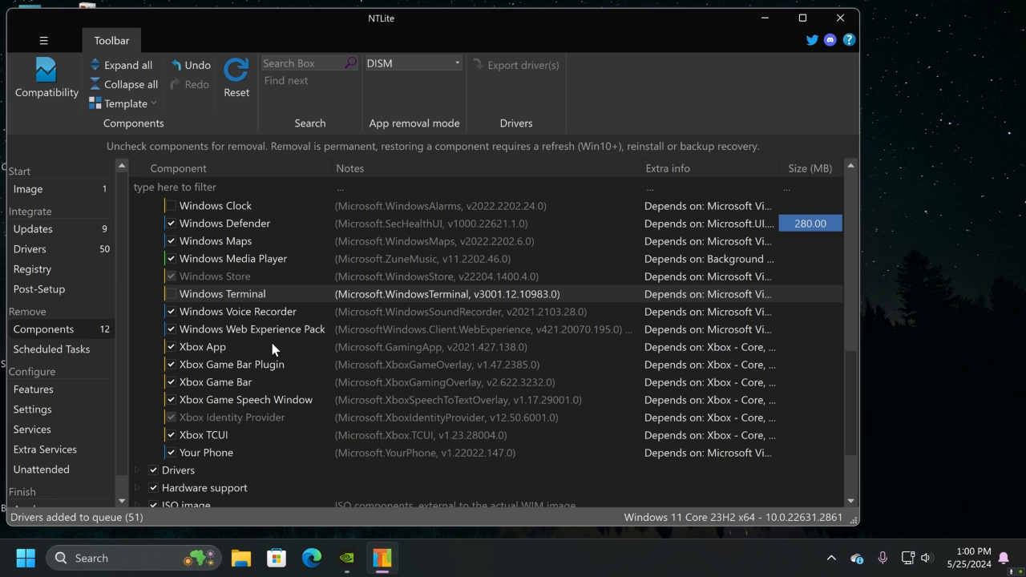
Mark Xbox App, Xbox Game Bar Plugin, Xbox Game Bar, Xbox Game Speech Window and Xbox TCUI for removal, and collapse the Apps group
{"action": "left_click", "coordinate": [170, 346]}
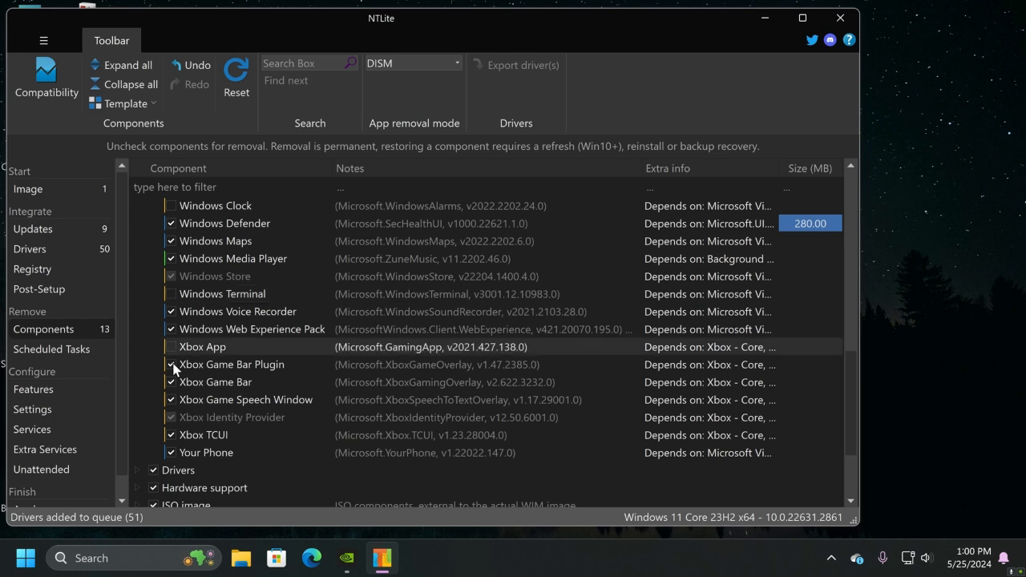
{"action": "left_click", "coordinate": [171, 364]}
{"action": "left_click", "coordinate": [170, 382]}
{"action": "left_click", "coordinate": [171, 399]}
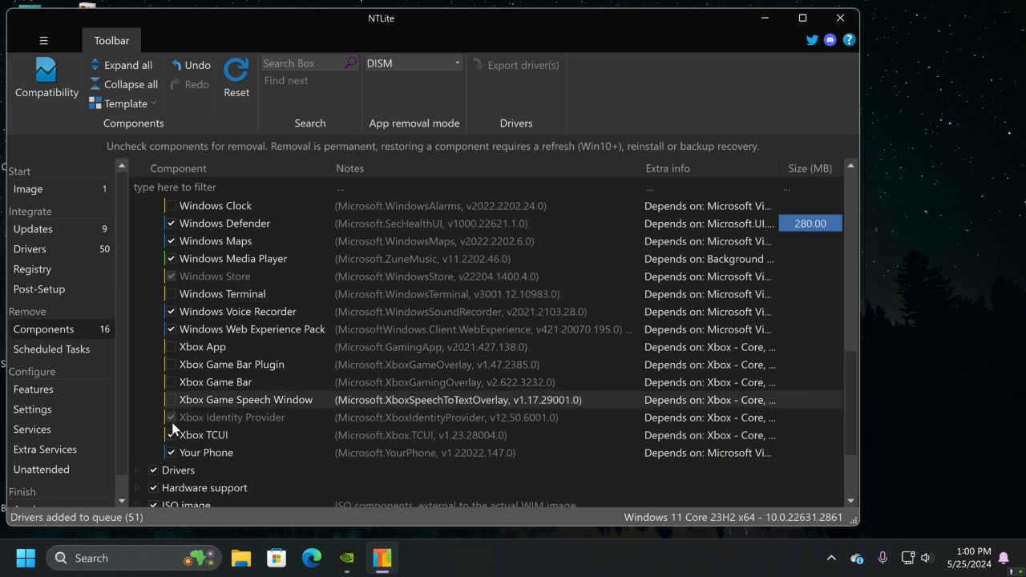
{"action": "left_click", "coordinate": [170, 437]}
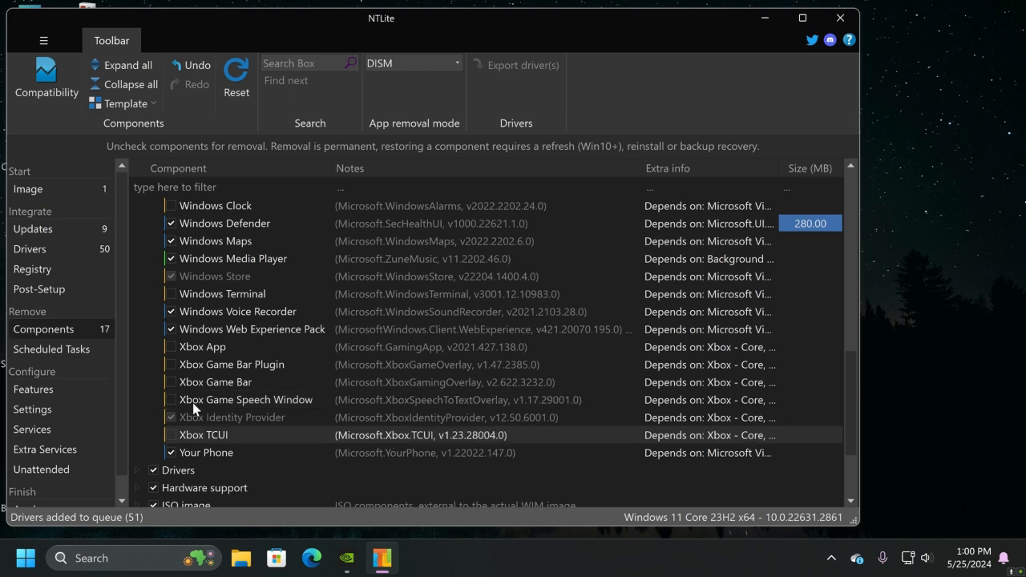
{"action": "scroll", "coordinate": [196, 397], "scroll_direction": "up", "scroll_amount": 7}
{"action": "scroll", "coordinate": [205, 399], "scroll_direction": "up", "scroll_amount": 3}
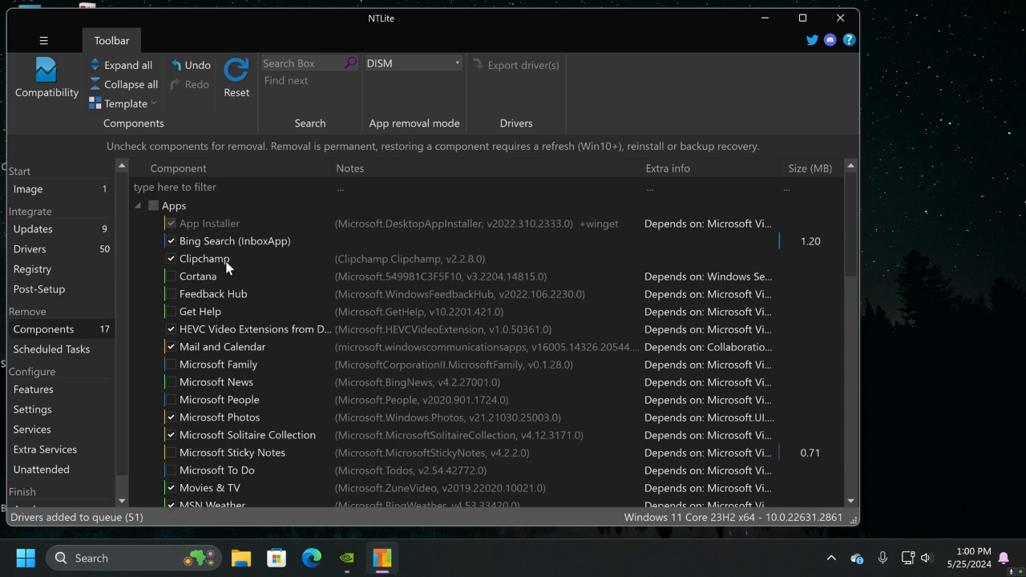
{"action": "left_click", "coordinate": [136, 206]}
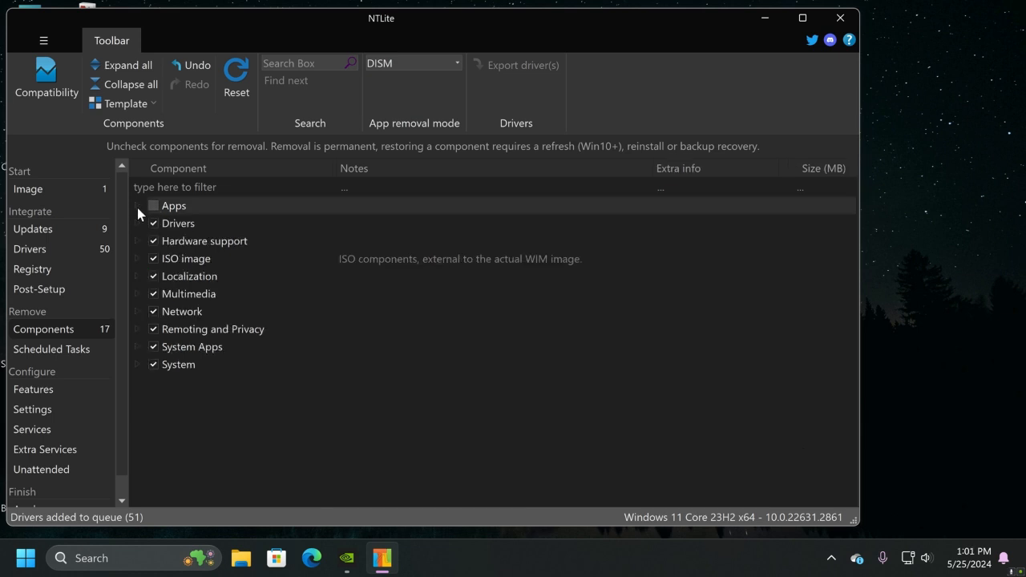
Examine the removable components in the Hardware support and Drivers groups, collapsing each group after review
{"action": "left_click", "coordinate": [137, 241]}
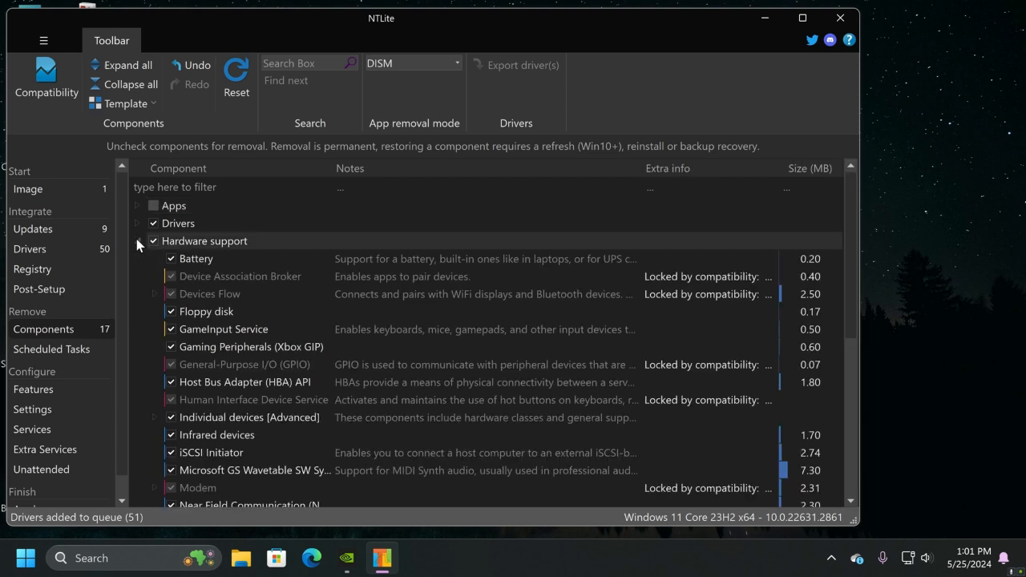
{"action": "left_click", "coordinate": [137, 240]}
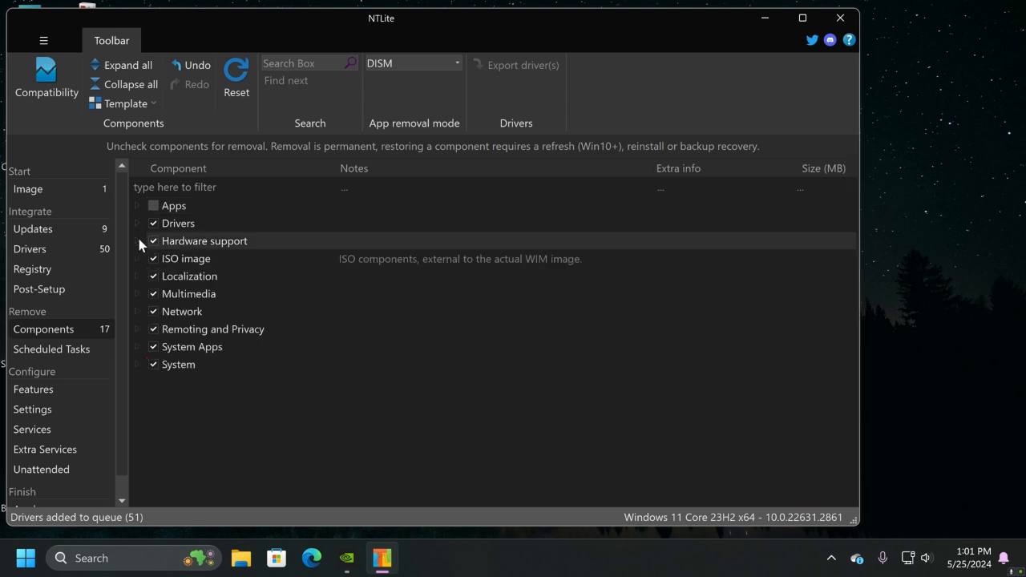
{"action": "left_click", "coordinate": [138, 223]}
{"action": "scroll", "coordinate": [240, 330], "scroll_direction": "down", "scroll_amount": 1}
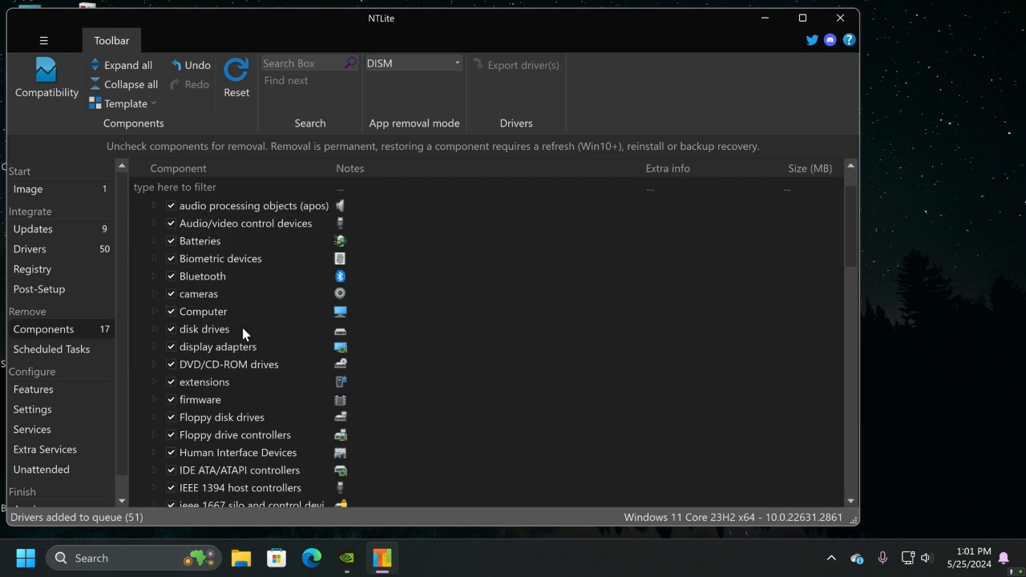
{"action": "scroll", "coordinate": [277, 433], "scroll_direction": "down", "scroll_amount": 1}
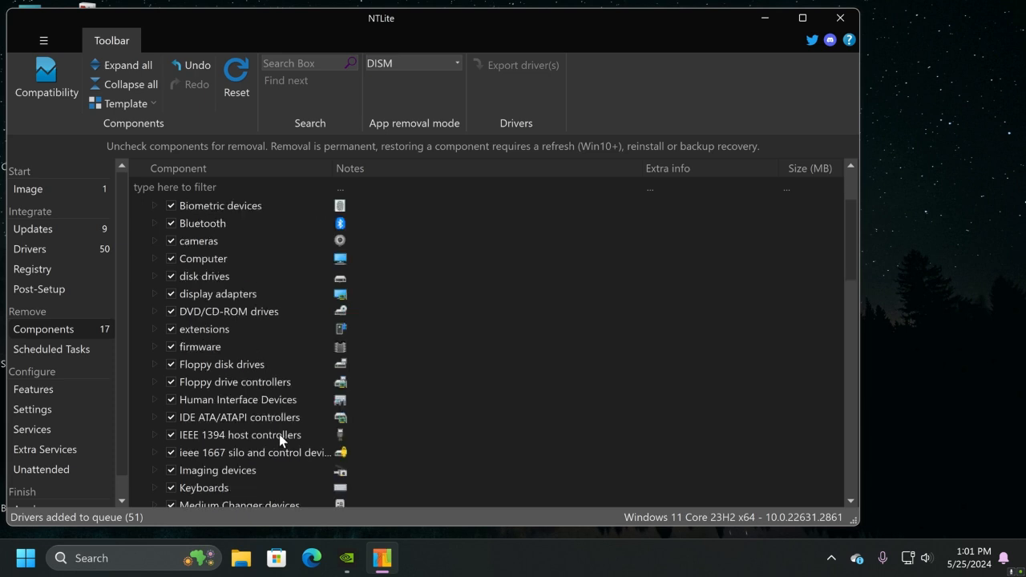
{"action": "scroll", "coordinate": [279, 439], "scroll_direction": "up", "scroll_amount": 2}
{"action": "left_click", "coordinate": [138, 223]}
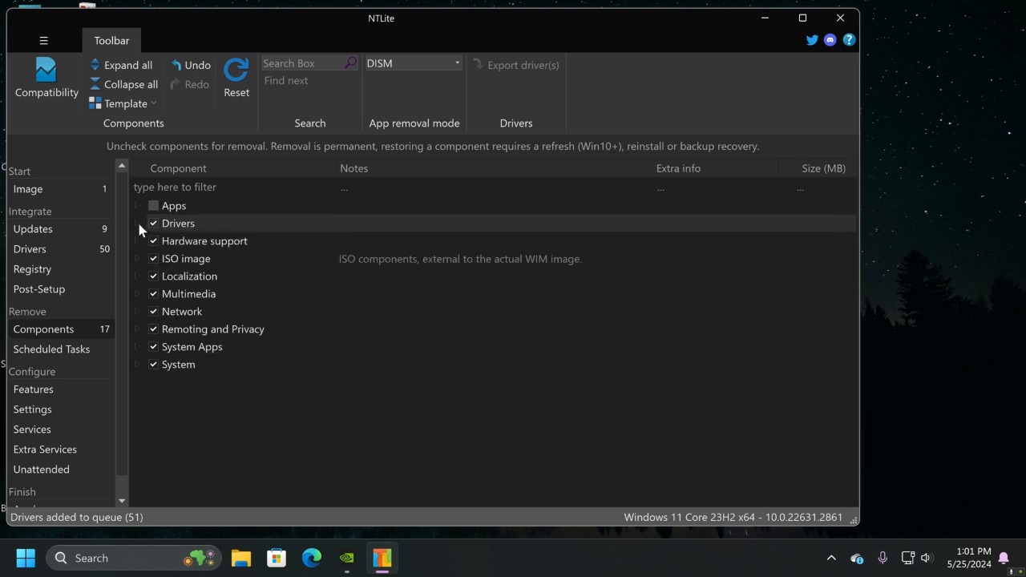
Enable the Control Panel and My Computer desktop icons in the Desktop settings group
{"action": "left_click", "coordinate": [38, 387]}
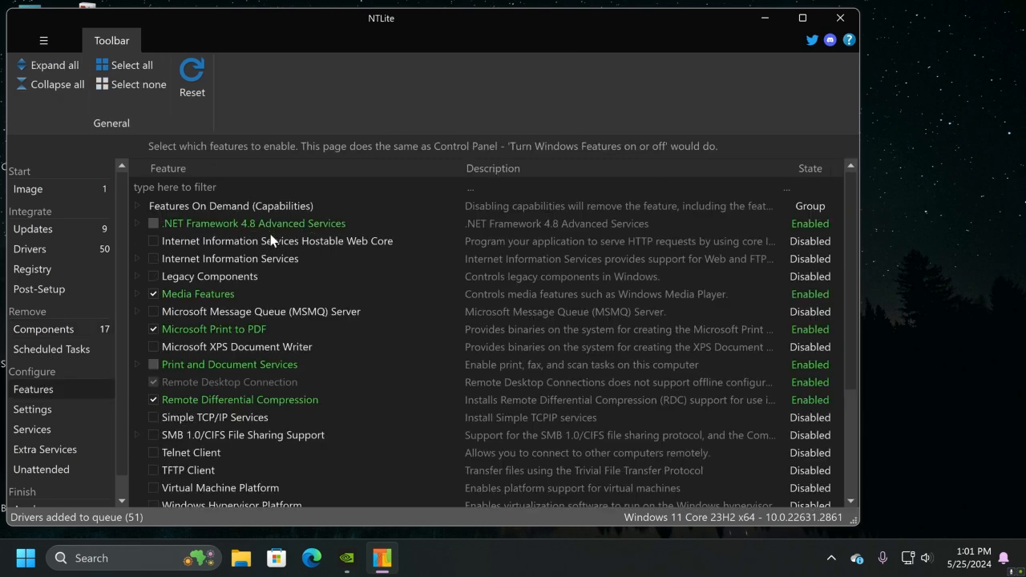
{"action": "scroll", "coordinate": [264, 239], "scroll_direction": "down", "scroll_amount": 3}
{"action": "left_click", "coordinate": [51, 409]}
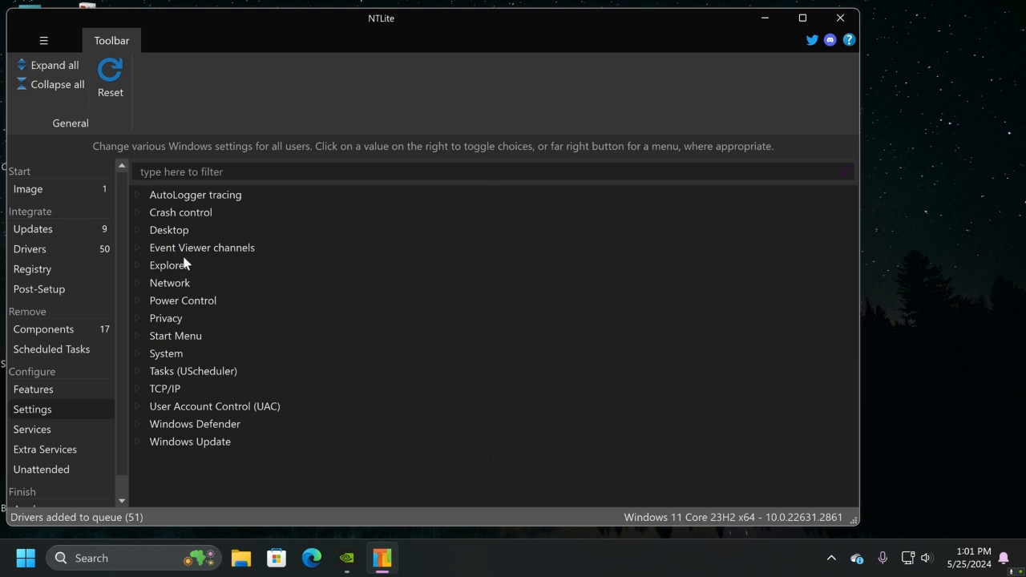
{"action": "left_click", "coordinate": [138, 230]}
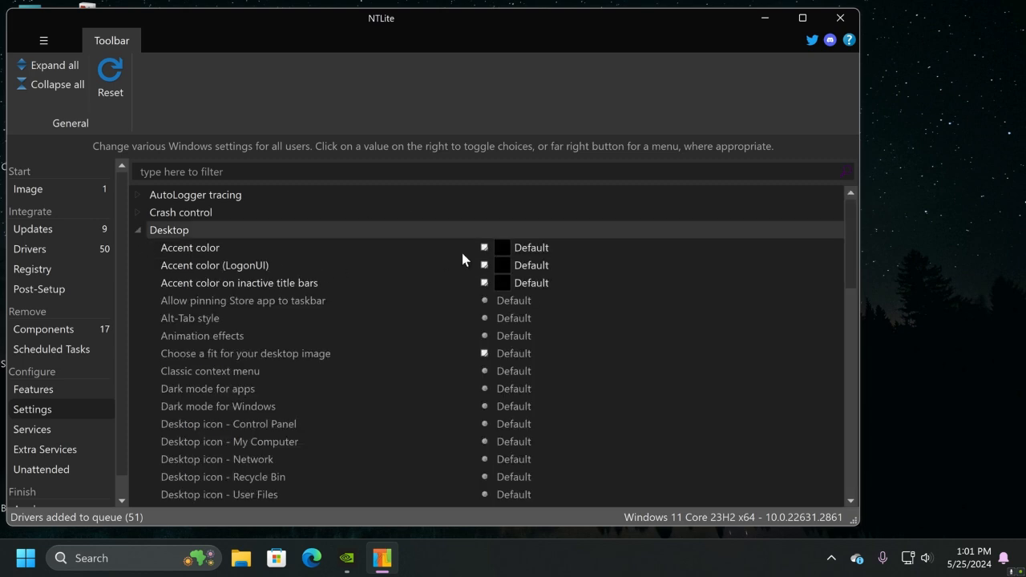
{"action": "scroll", "coordinate": [372, 269], "scroll_direction": "down", "scroll_amount": 2}
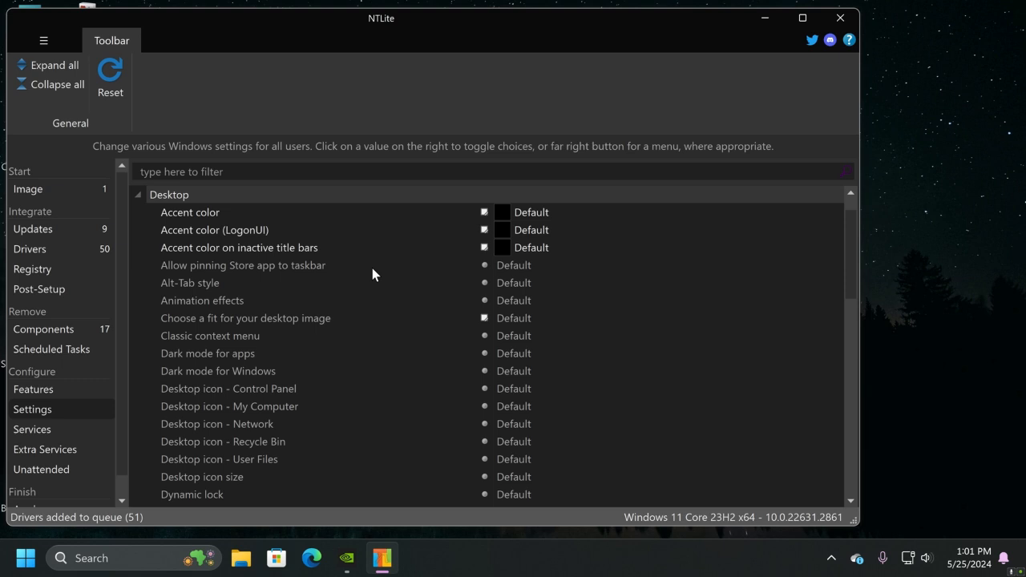
{"action": "scroll", "coordinate": [370, 264], "scroll_direction": "down", "scroll_amount": 1}
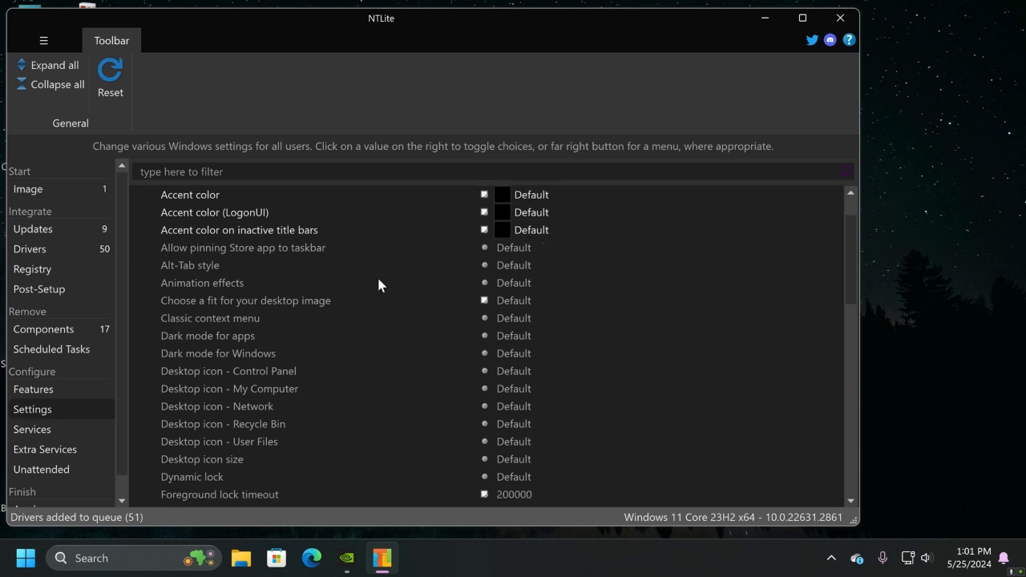
{"action": "left_click", "coordinate": [833, 369]}
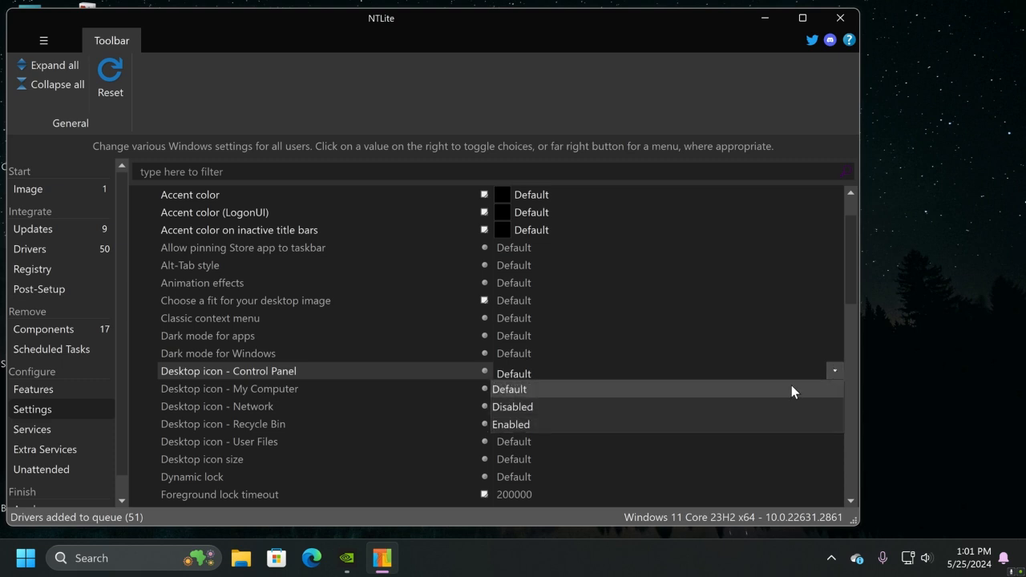
{"action": "left_click", "coordinate": [540, 426]}
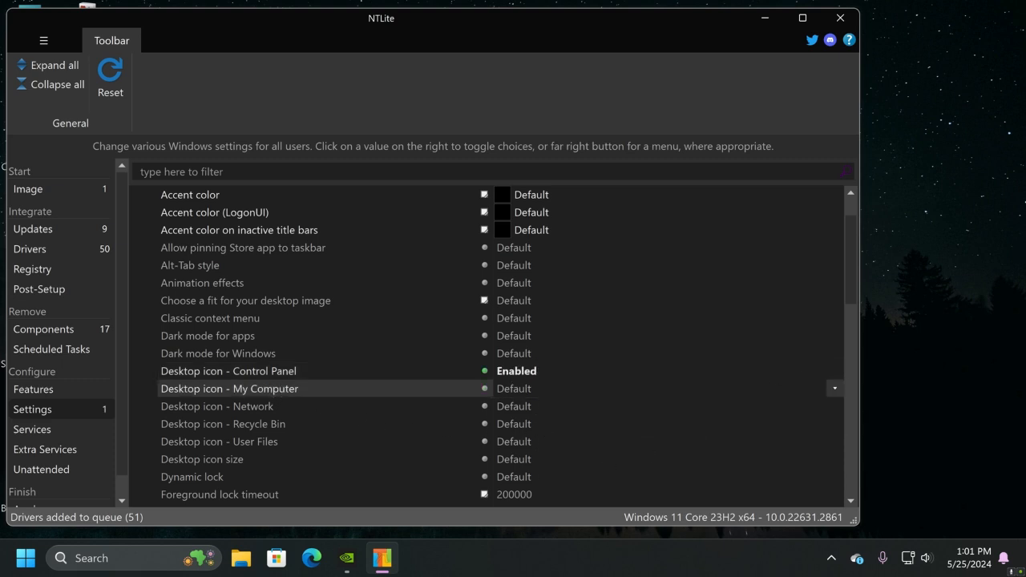
{"action": "left_click", "coordinate": [834, 389]}
{"action": "left_click", "coordinate": [570, 443]}
Choose a non-default Desktop icon size and check the remaining Desktop settings
{"action": "scroll", "coordinate": [597, 407], "scroll_direction": "down", "scroll_amount": 1}
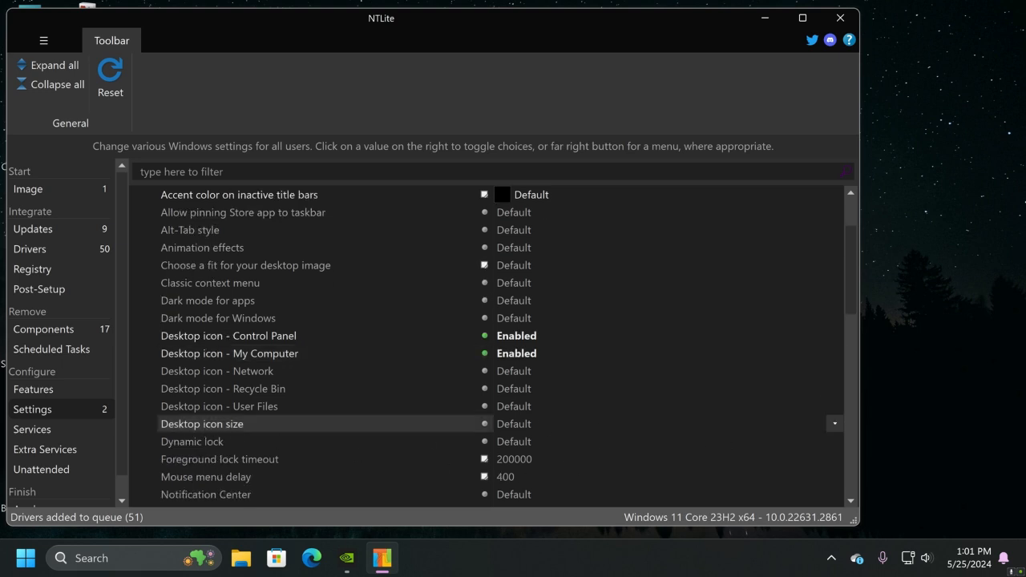
{"action": "left_click", "coordinate": [835, 424]}
{"action": "left_click", "coordinate": [561, 512]}
{"action": "scroll", "coordinate": [619, 399], "scroll_direction": "down", "scroll_amount": 3}
{"action": "scroll", "coordinate": [638, 409], "scroll_direction": "down", "scroll_amount": 5}
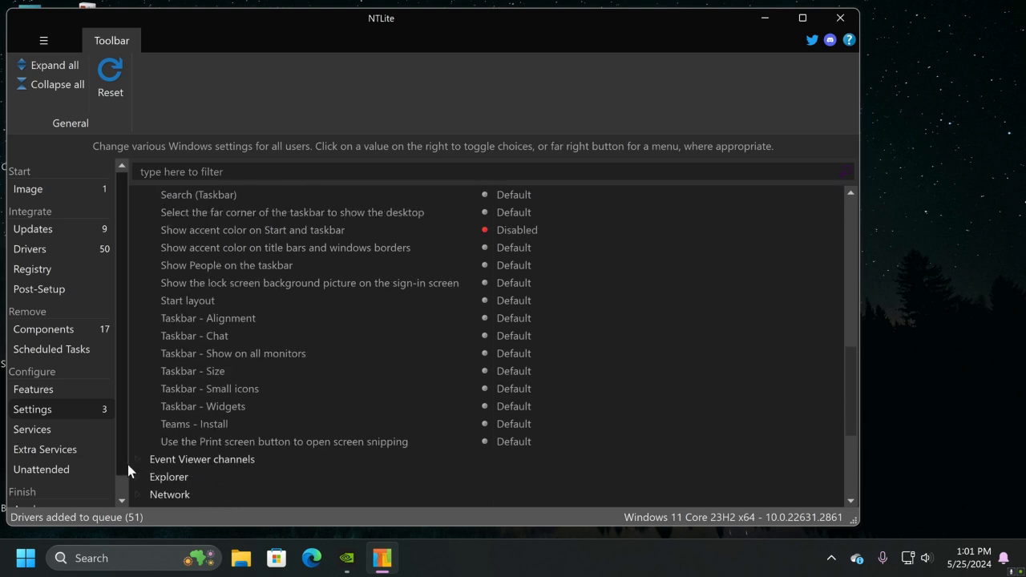
Look over Services and Extra Services, and enable unattended mode for the Windows setup
{"action": "left_click", "coordinate": [34, 432]}
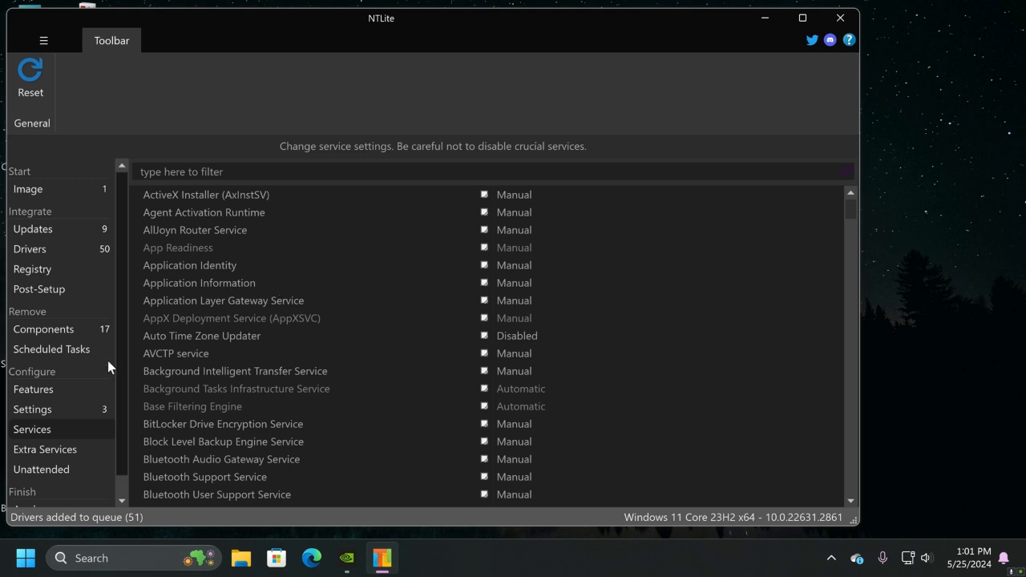
{"action": "left_click", "coordinate": [49, 449]}
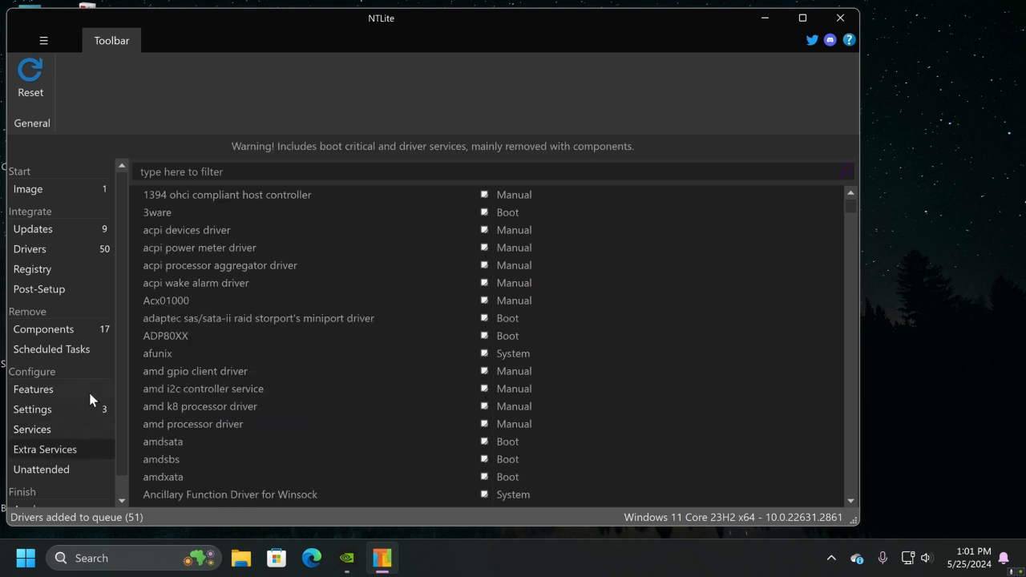
{"action": "scroll", "coordinate": [63, 451], "scroll_direction": "down", "scroll_amount": 1}
{"action": "left_click", "coordinate": [42, 449]}
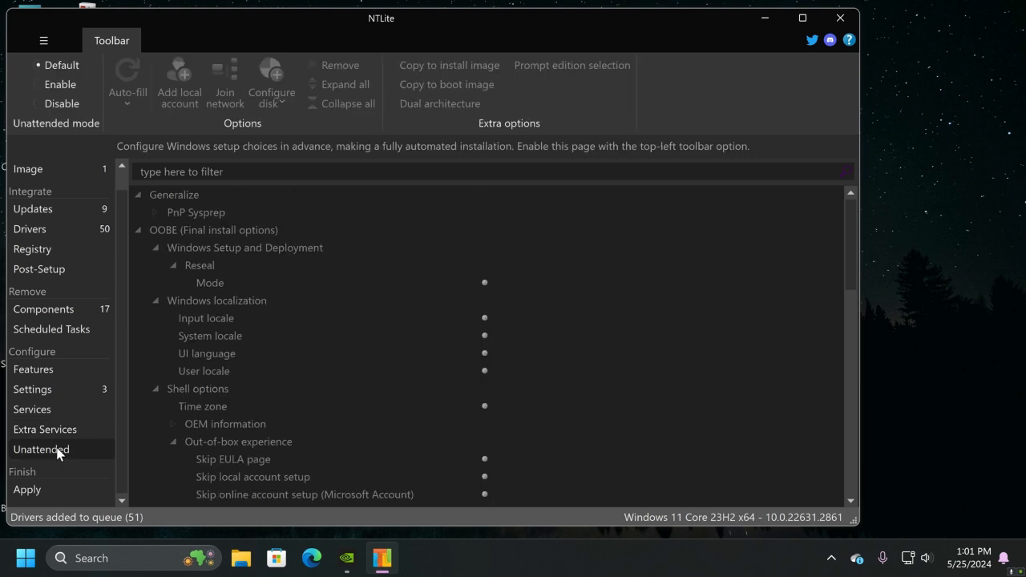
{"action": "left_click", "coordinate": [34, 83]}
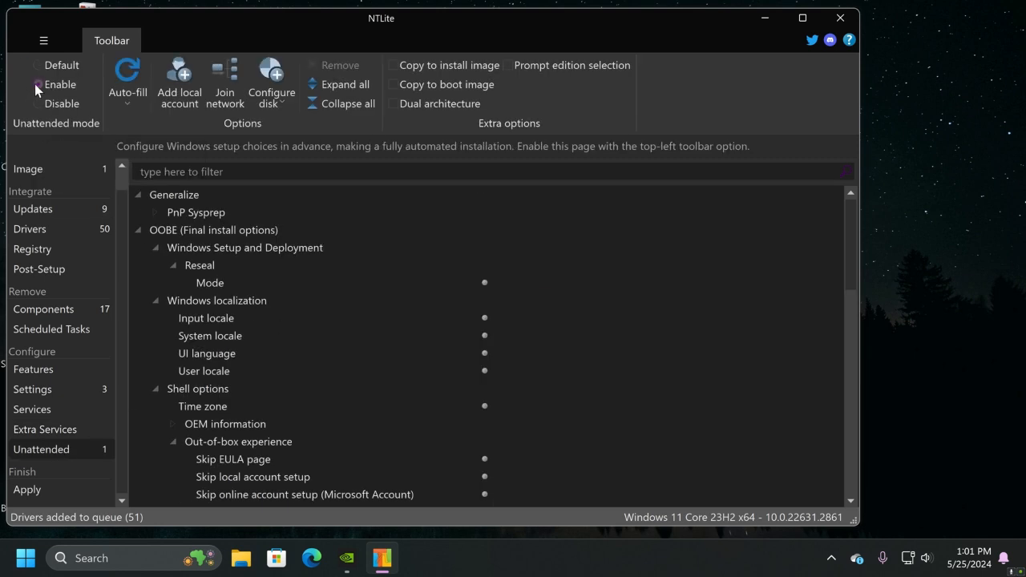
Add a local account in the Administrators group, entering the user's first name as both username and display name
{"action": "left_click", "coordinate": [178, 74]}
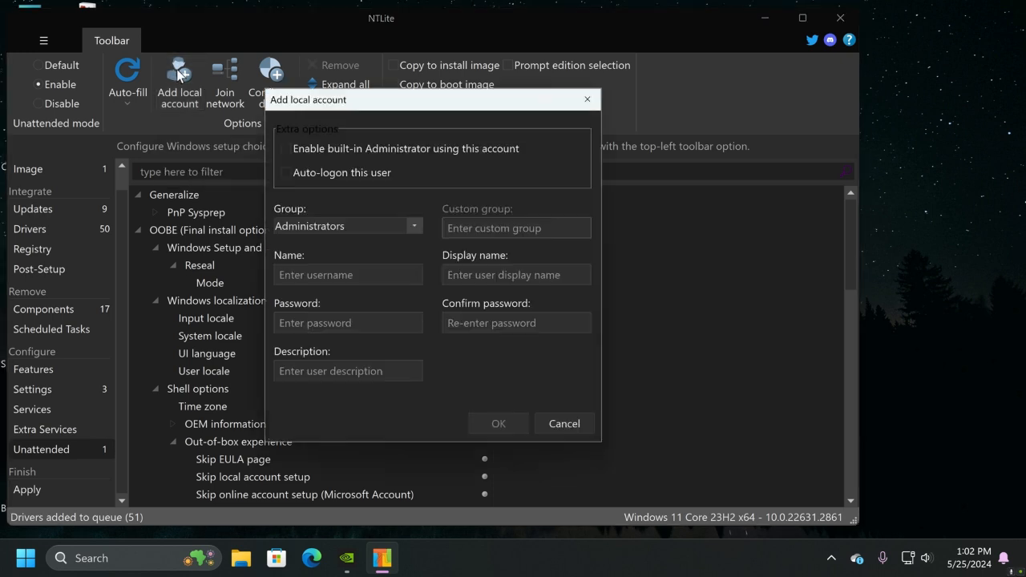
{"action": "left_click", "coordinate": [336, 274]}
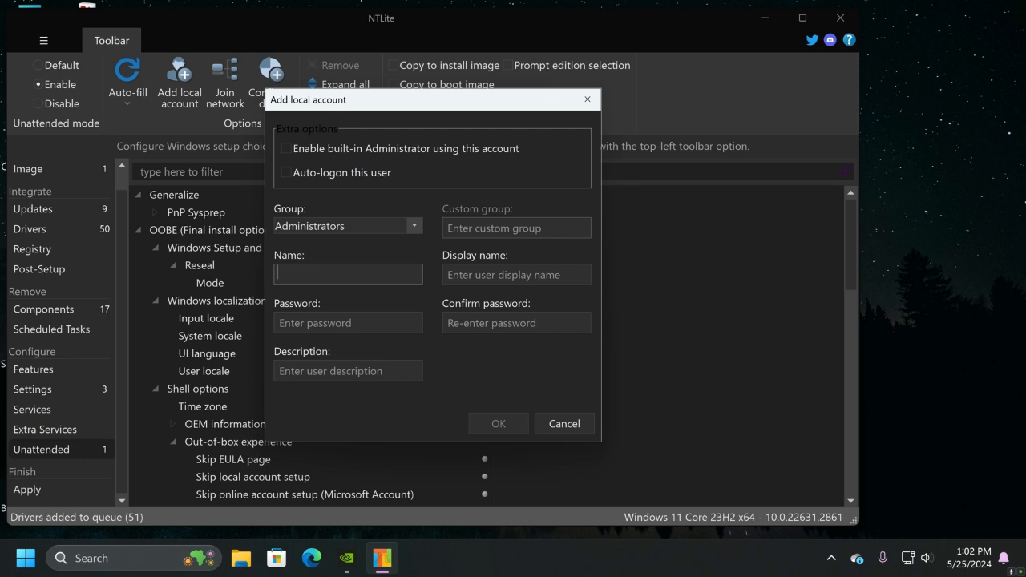
{"action": "type", "text": "Dave"}
{"action": "key", "text": "Tab"}
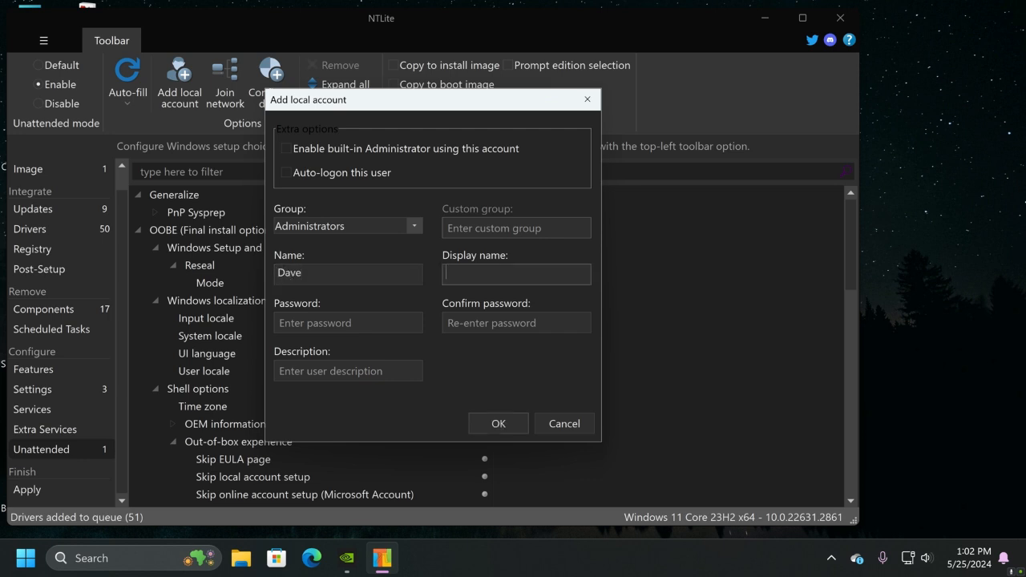
{"action": "type", "text": "Dave"}
{"action": "left_click", "coordinate": [498, 423]}
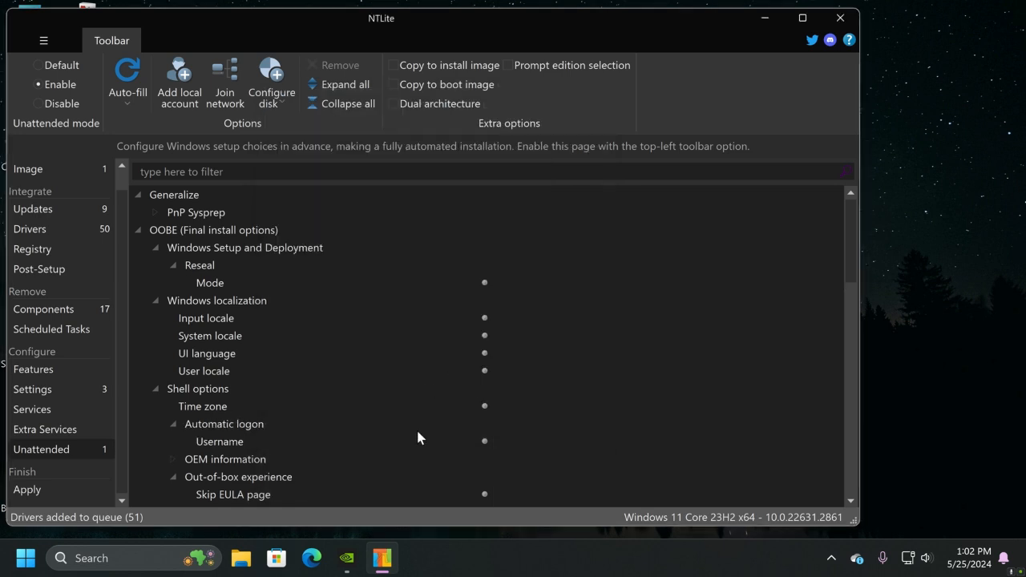
Set the unattended setup's time zone to (UTC-06:00) Central Time (US & Canada)
{"action": "left_click", "coordinate": [220, 407]}
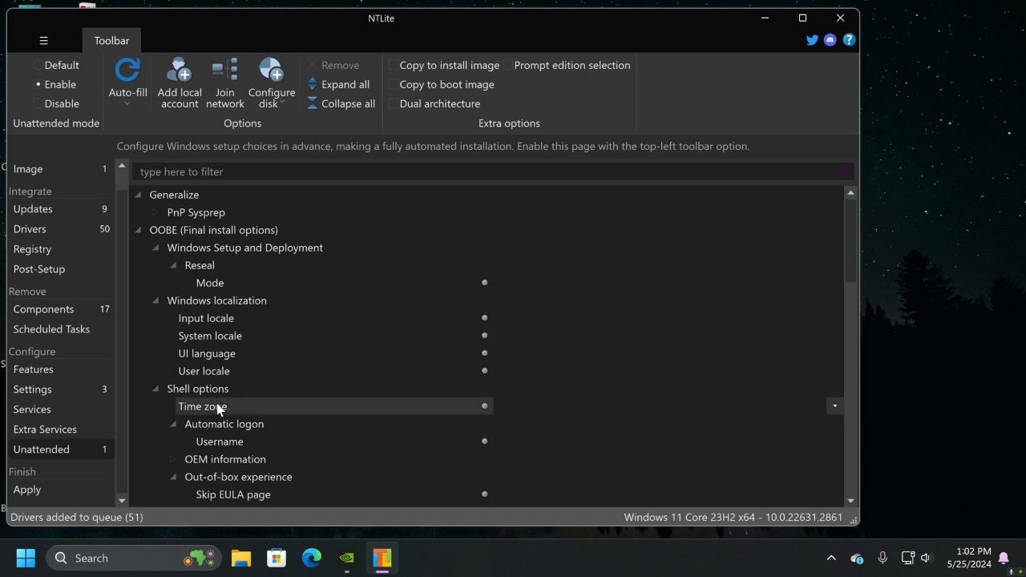
{"action": "left_click", "coordinate": [833, 408]}
{"action": "scroll", "coordinate": [720, 351], "scroll_direction": "down", "scroll_amount": 6}
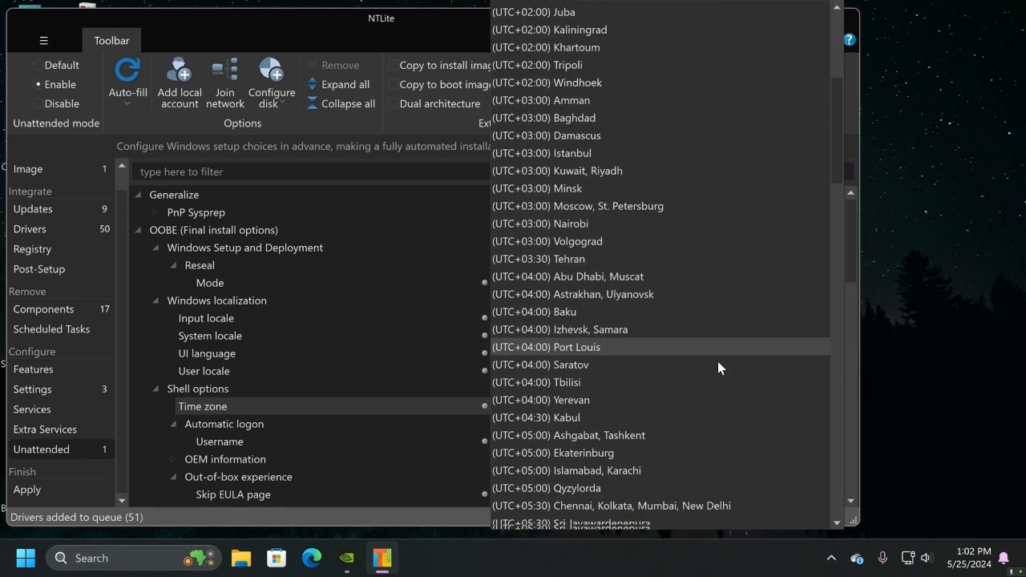
{"action": "scroll", "coordinate": [717, 367], "scroll_direction": "down", "scroll_amount": 9}
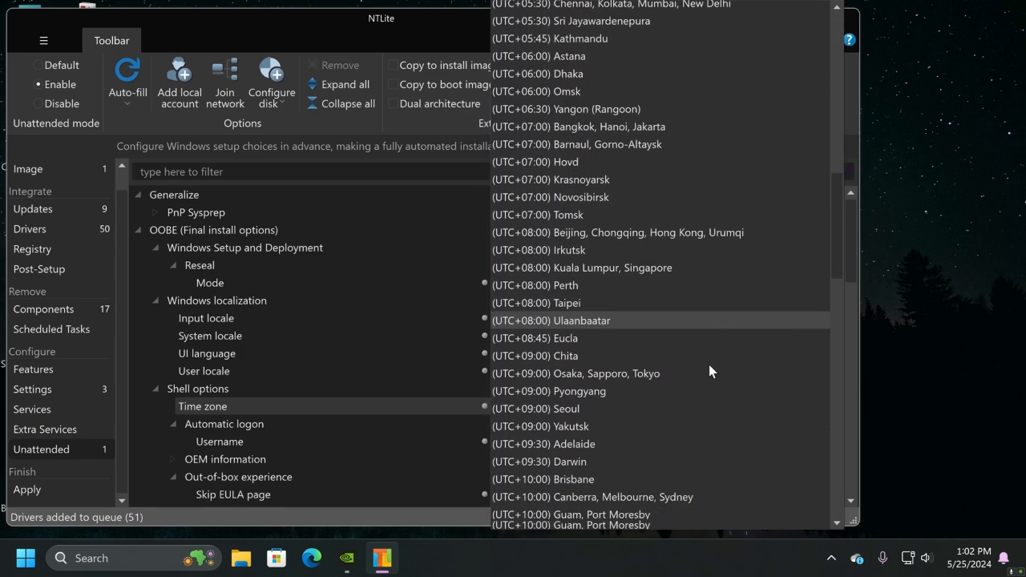
{"action": "scroll", "coordinate": [708, 365], "scroll_direction": "down", "scroll_amount": 9}
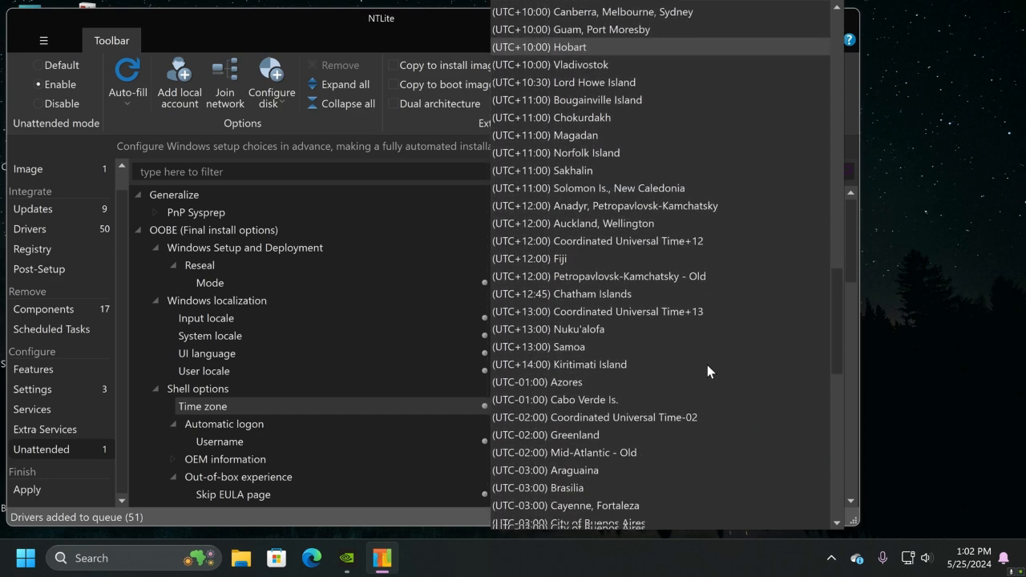
{"action": "scroll", "coordinate": [707, 365], "scroll_direction": "down", "scroll_amount": 6}
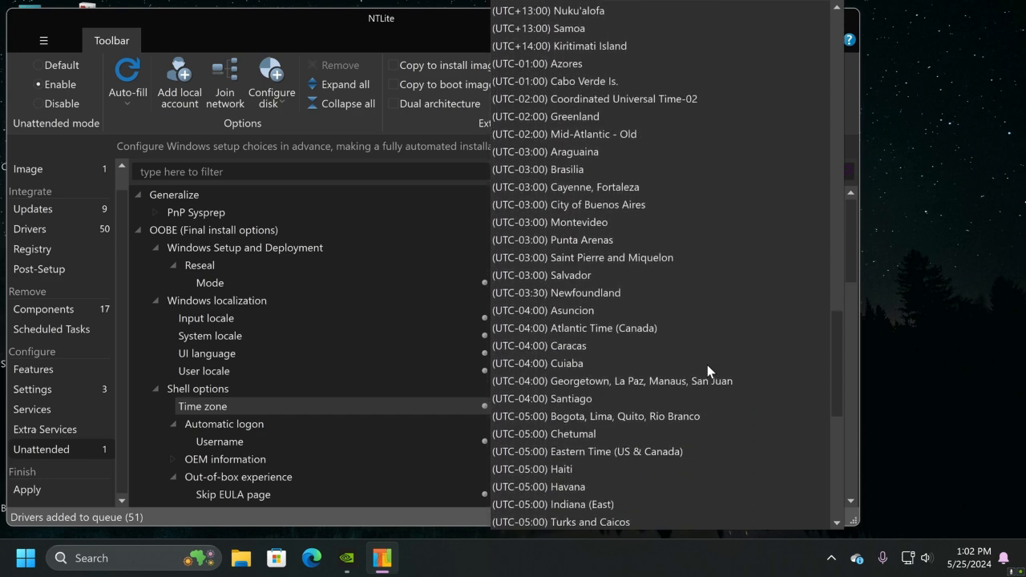
{"action": "scroll", "coordinate": [707, 365], "scroll_direction": "down", "scroll_amount": 3}
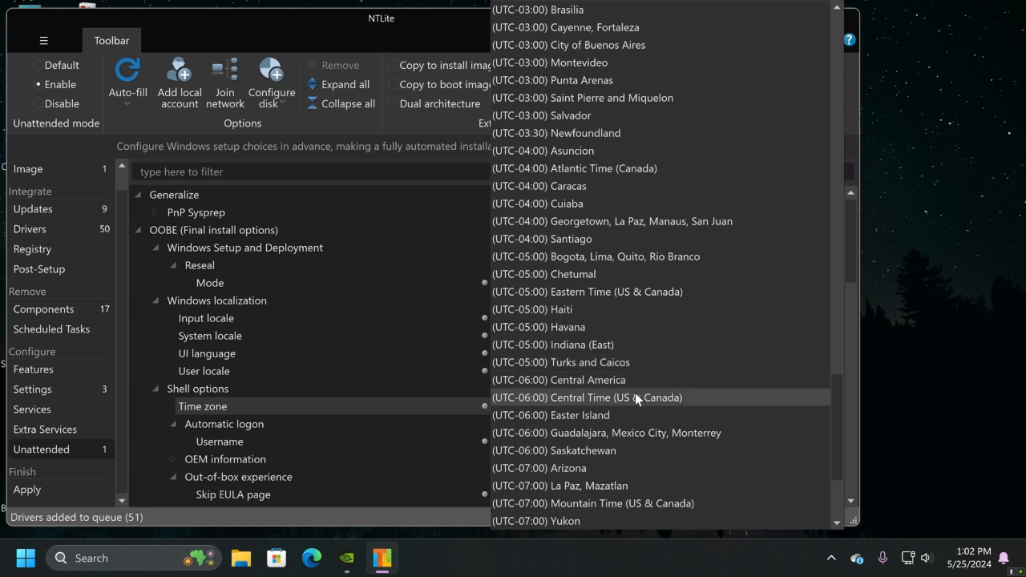
{"action": "left_click", "coordinate": [636, 395]}
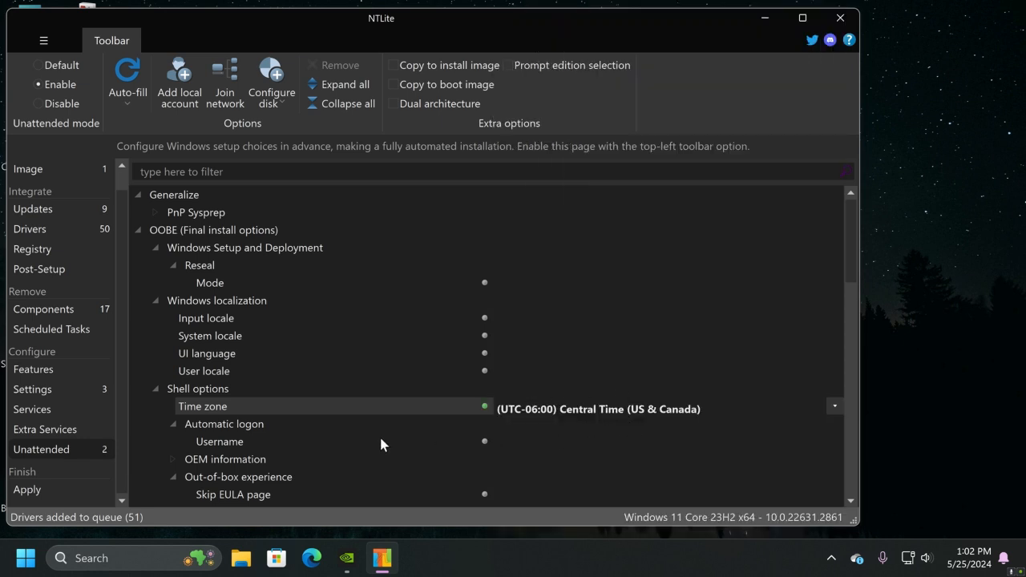
Set the automatic logon username to the newly added local account
{"action": "left_click", "coordinate": [221, 446]}
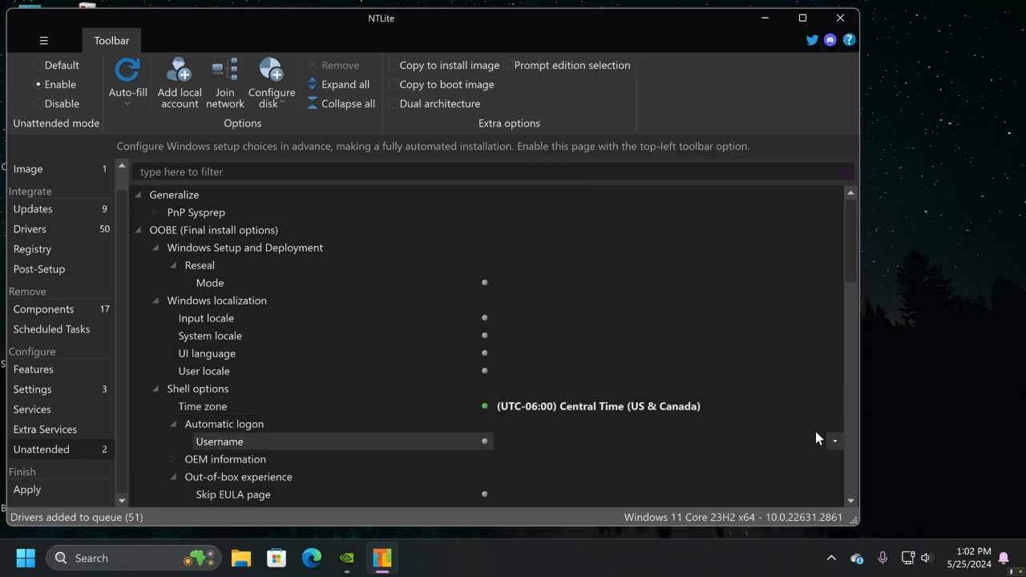
{"action": "left_click", "coordinate": [835, 442]}
{"action": "left_click", "coordinate": [567, 478]}
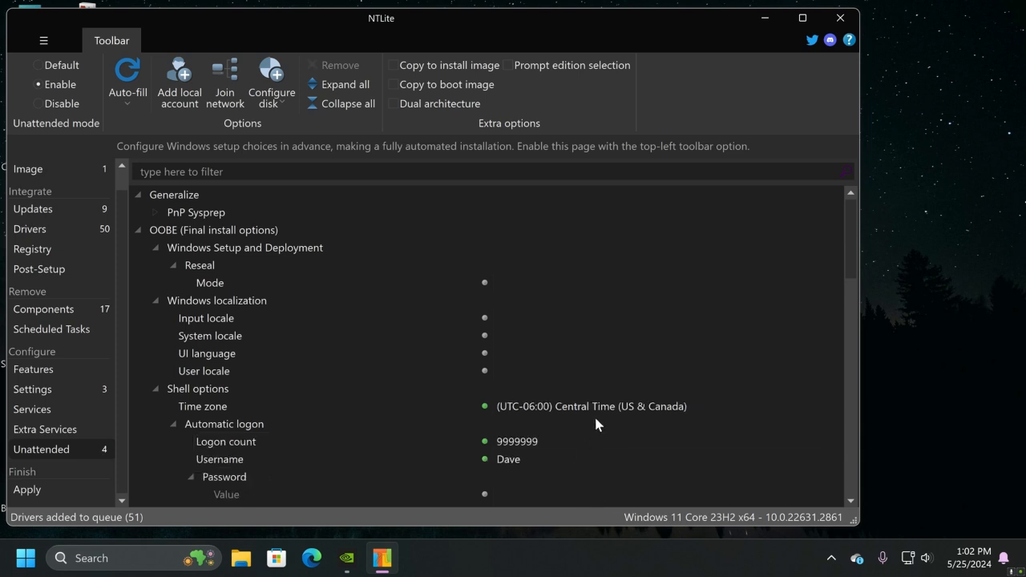
Set Skip online account setup (Microsoft Account) and Skip wireless setup to true in the out-of-box experience options
{"action": "scroll", "coordinate": [650, 385], "scroll_direction": "down", "scroll_amount": 5}
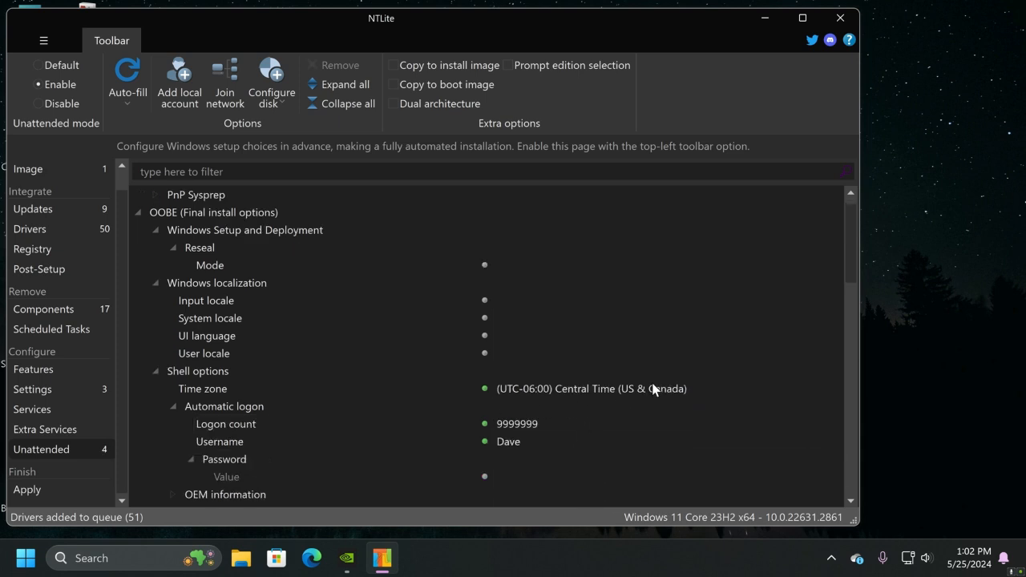
{"action": "scroll", "coordinate": [651, 392], "scroll_direction": "down", "scroll_amount": 2}
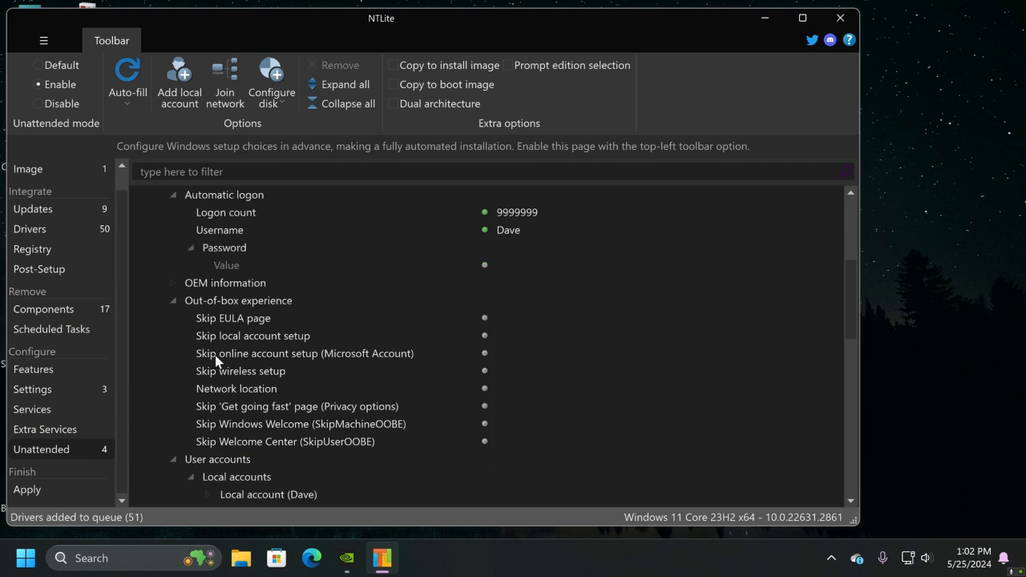
{"action": "left_click", "coordinate": [356, 354]}
{"action": "left_click", "coordinate": [835, 354]}
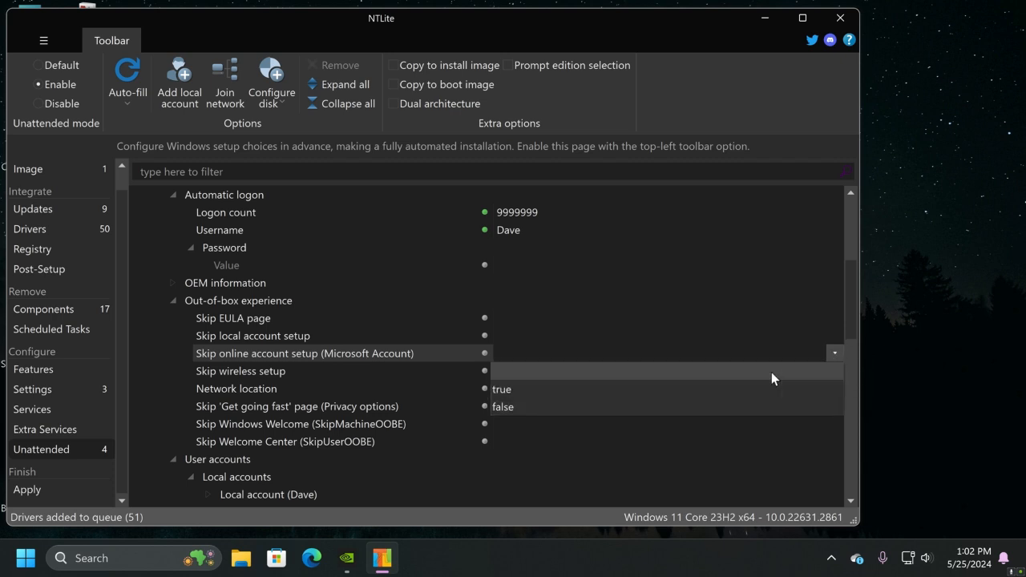
{"action": "left_click", "coordinate": [554, 385]}
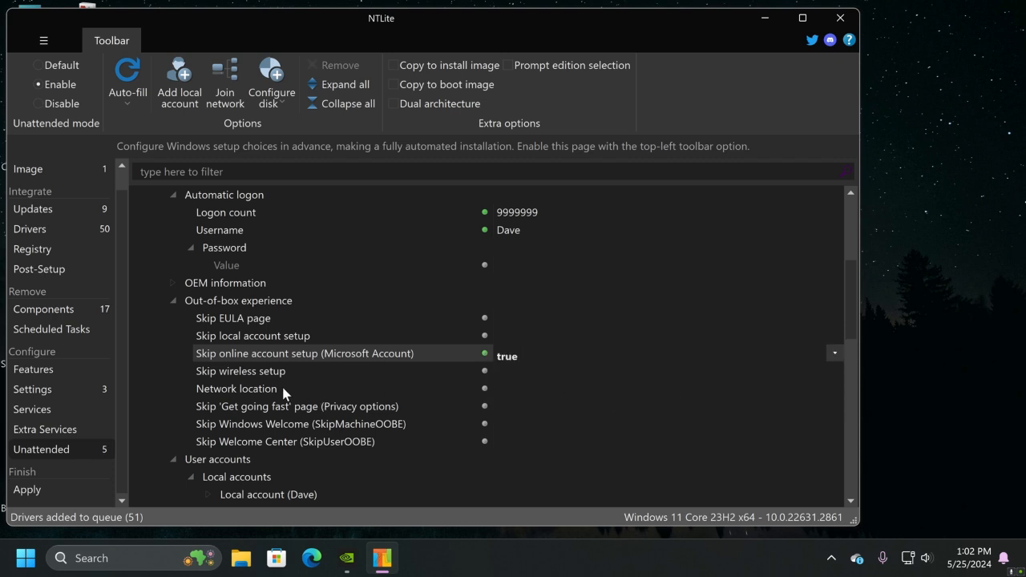
{"action": "left_click", "coordinate": [247, 372]}
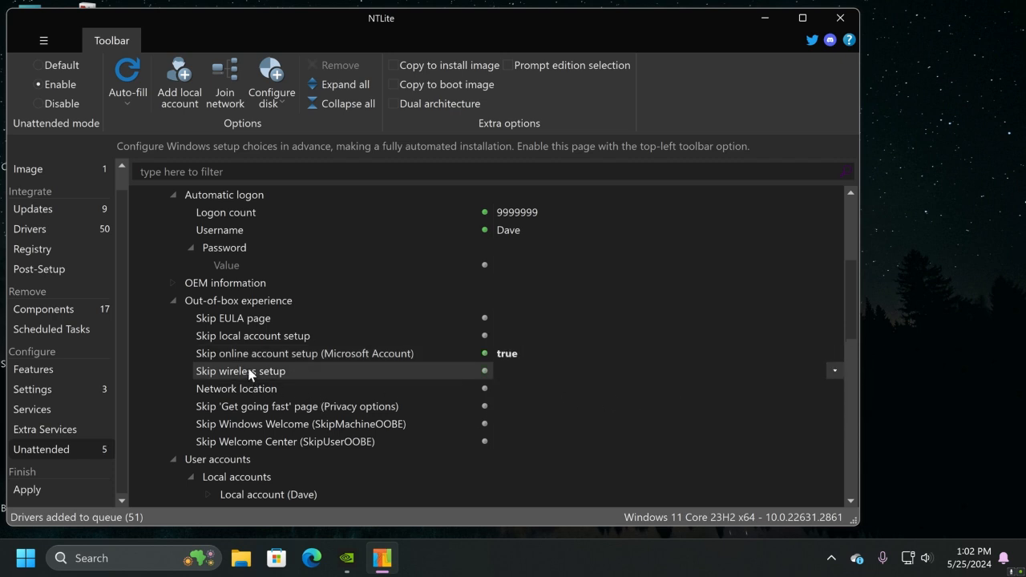
{"action": "left_click", "coordinate": [833, 372]}
{"action": "left_click", "coordinate": [531, 405]}
Set the computer name to DNL-DeskTop in the Specialize shell options
{"action": "scroll", "coordinate": [430, 393], "scroll_direction": "down", "scroll_amount": 4}
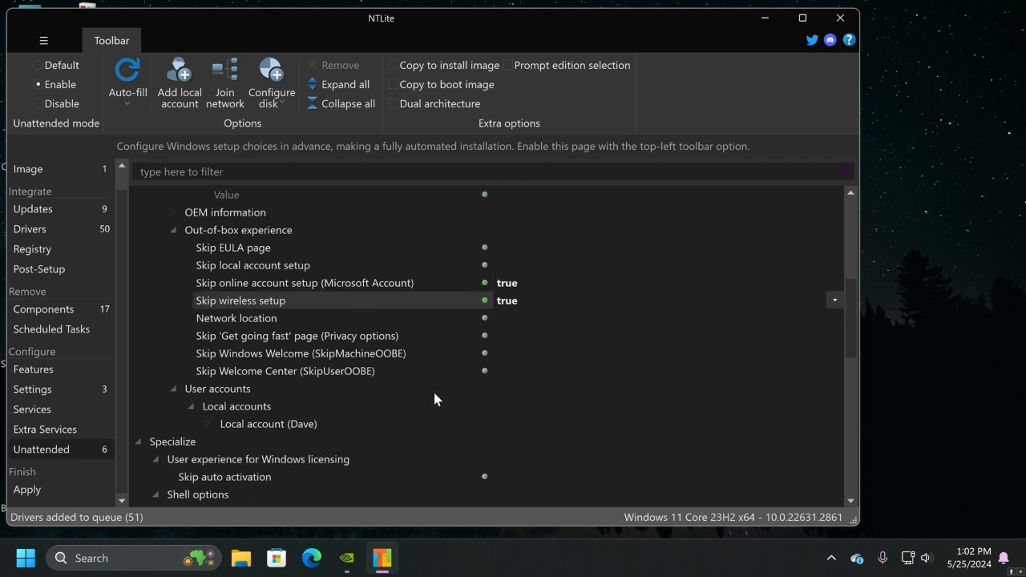
{"action": "scroll", "coordinate": [434, 399], "scroll_direction": "down", "scroll_amount": 1}
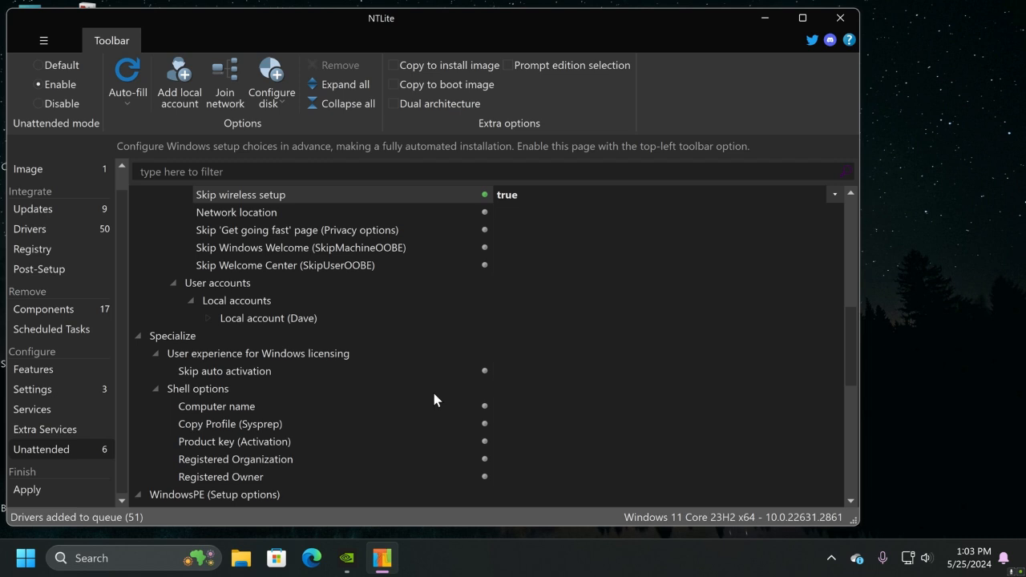
{"action": "left_click", "coordinate": [356, 391]}
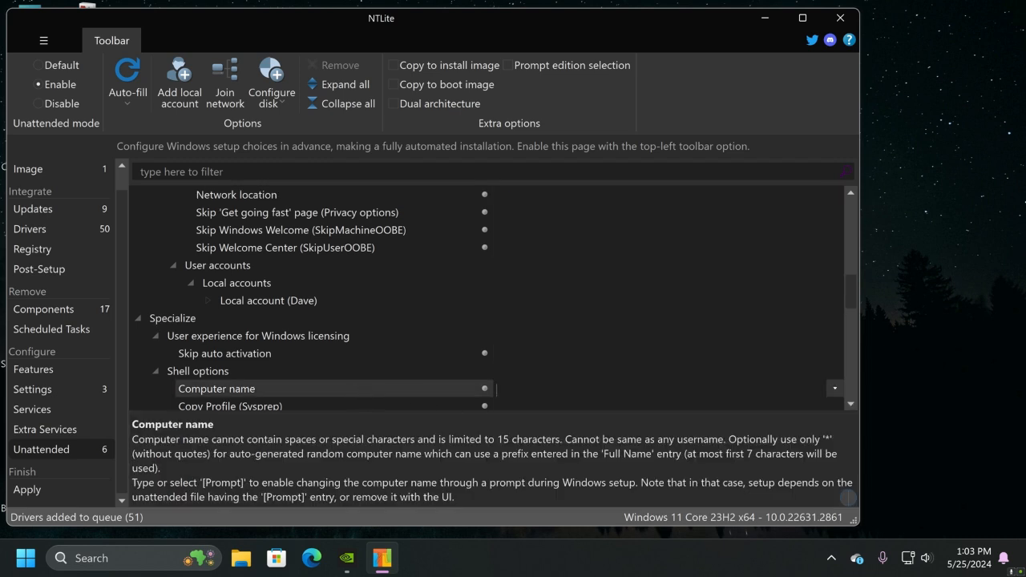
{"action": "type", "text": "DNL-DeskTop"}
{"action": "key", "text": "Return"}
{"action": "scroll", "coordinate": [583, 378], "scroll_direction": "down", "scroll_amount": 3}
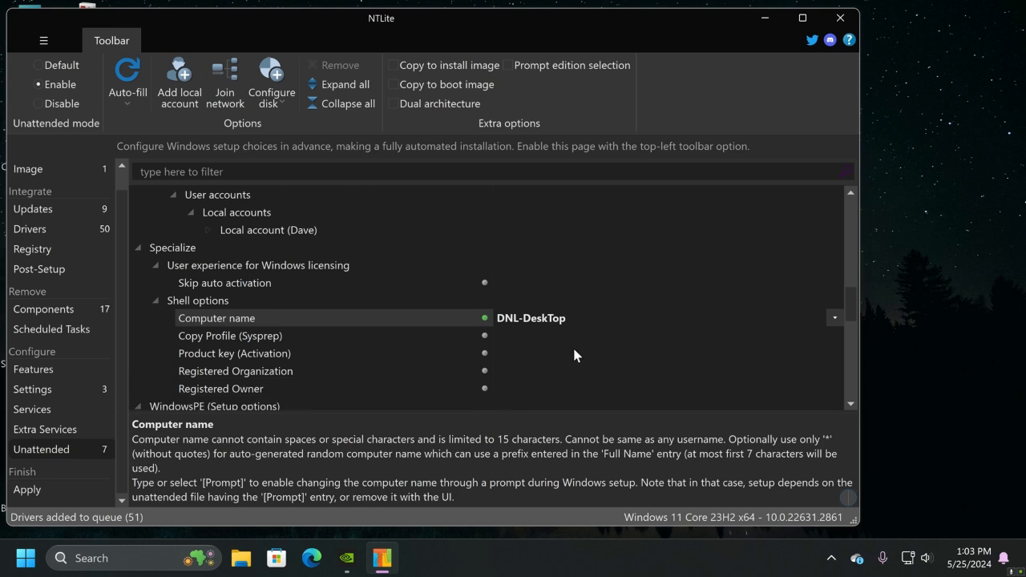
Go to the final Apply page of the image configuration and enable the Create ISO option
{"action": "scroll", "coordinate": [565, 377], "scroll_direction": "down", "scroll_amount": 3}
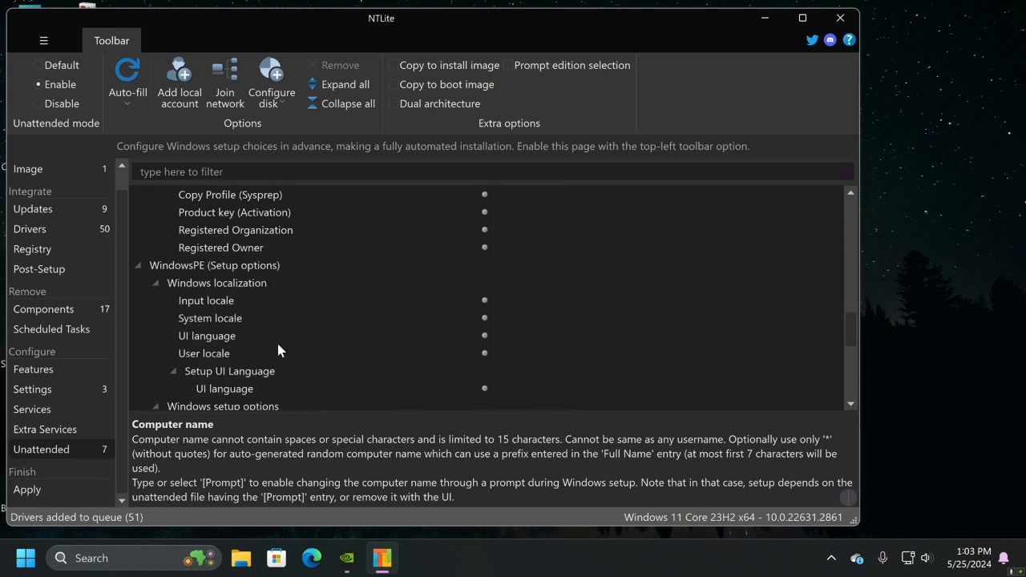
{"action": "scroll", "coordinate": [303, 357], "scroll_direction": "down", "scroll_amount": 1}
{"action": "scroll", "coordinate": [303, 356], "scroll_direction": "down", "scroll_amount": 1}
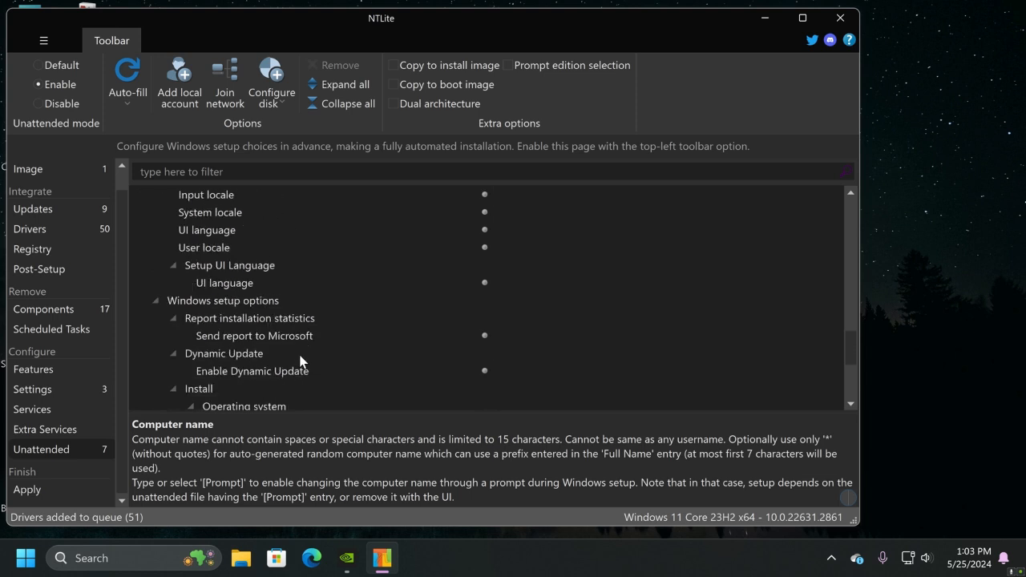
{"action": "left_click", "coordinate": [44, 491]}
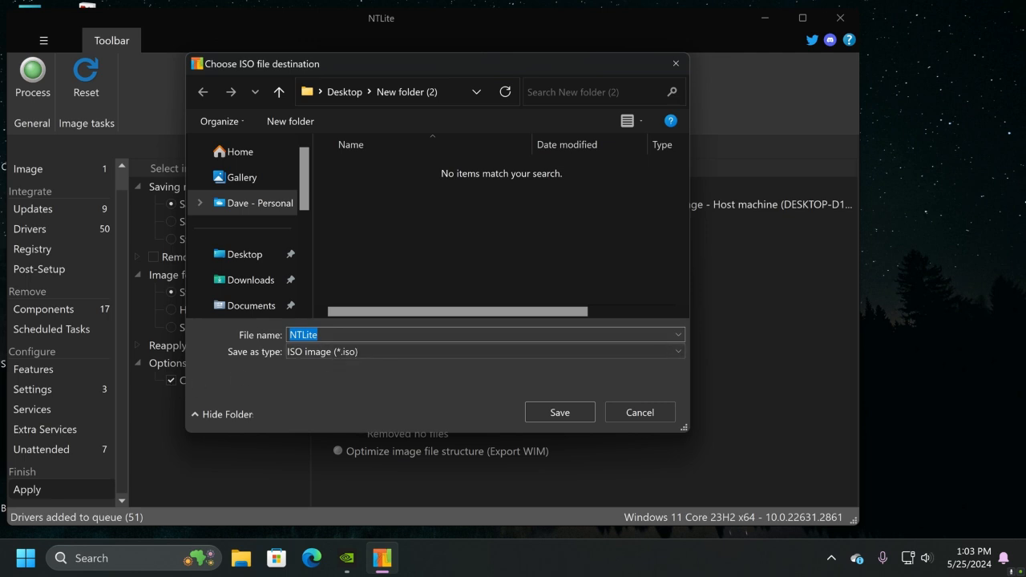
Save the ISO file as Windows11 Home in New folder (2) on the desktop
{"action": "left_click", "coordinate": [367, 335]}
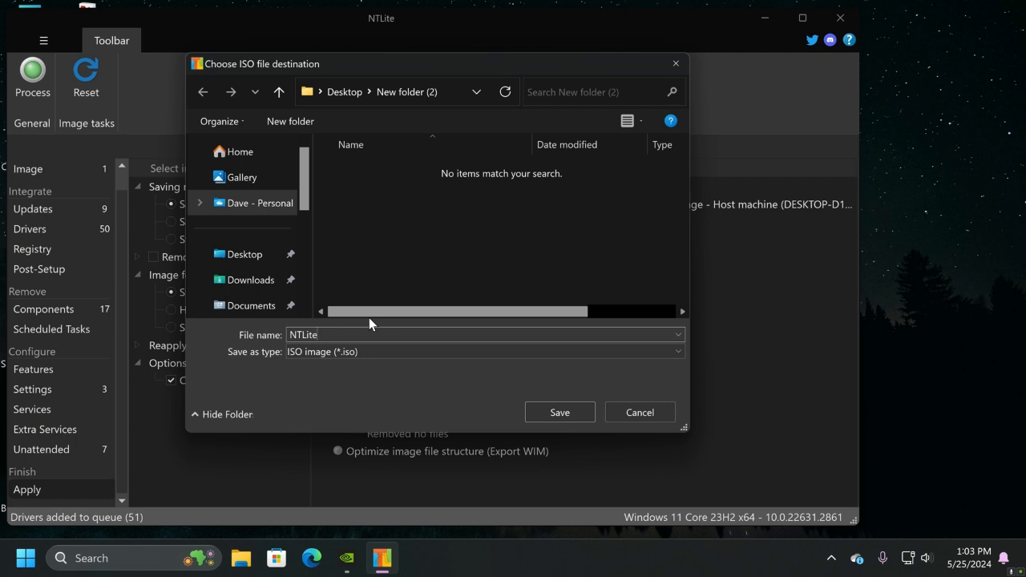
{"action": "key", "text": "BackSpace"}
{"action": "key", "text": "BackSpace"}
{"action": "key", "text": "BackSpace"}
{"action": "key", "text": "BackSpace"}
{"action": "key", "text": "BackSpace"}
{"action": "key", "text": "BackSpace"}
{"action": "type", "text": "Windows11 Home"}
{"action": "left_click", "coordinate": [247, 259]}
{"action": "double_click", "coordinate": [369, 193]}
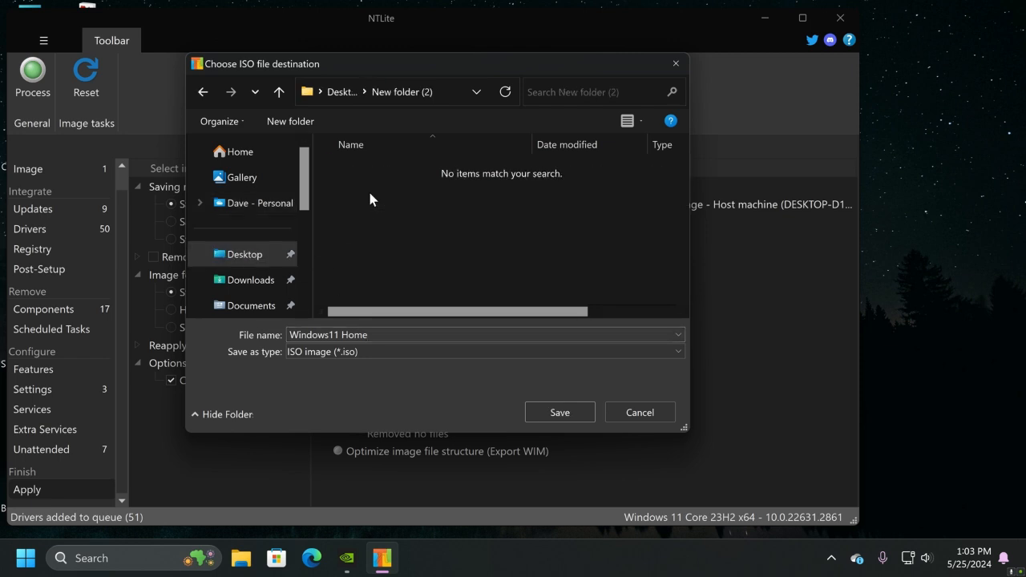
{"action": "left_click", "coordinate": [556, 412]}
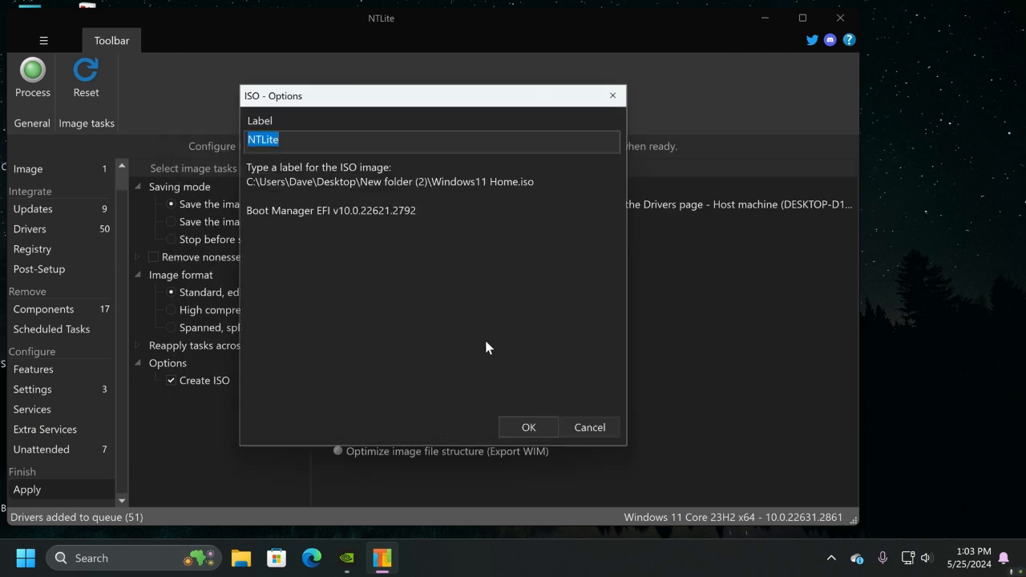
Set the ISO image label to Windows11 Home and confirm the ISO options
{"action": "left_click", "coordinate": [292, 141]}
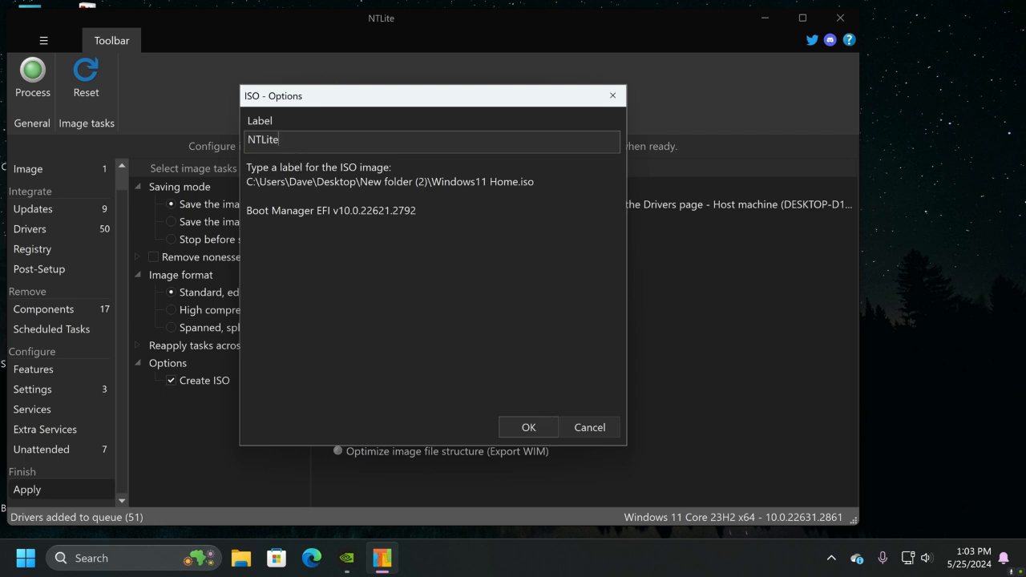
{"action": "key", "text": "BackSpace"}
{"action": "key", "text": "BackSpace"}
{"action": "key", "text": "BackSpace"}
{"action": "key", "text": "BackSpace"}
{"action": "key", "text": "BackSpace"}
{"action": "key", "text": "BackSpace"}
{"action": "type", "text": "Windows11 Home"}
{"action": "left_click", "coordinate": [529, 427]}
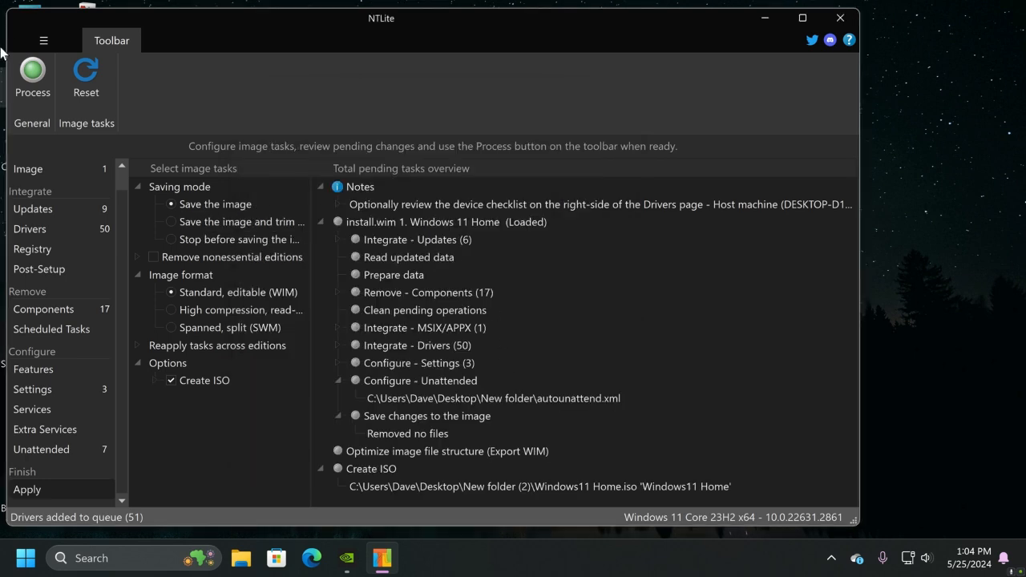
Process all pending image changes without opening the Windows Defender settings, and close NTLite once the ISO is built
{"action": "left_click", "coordinate": [33, 74]}
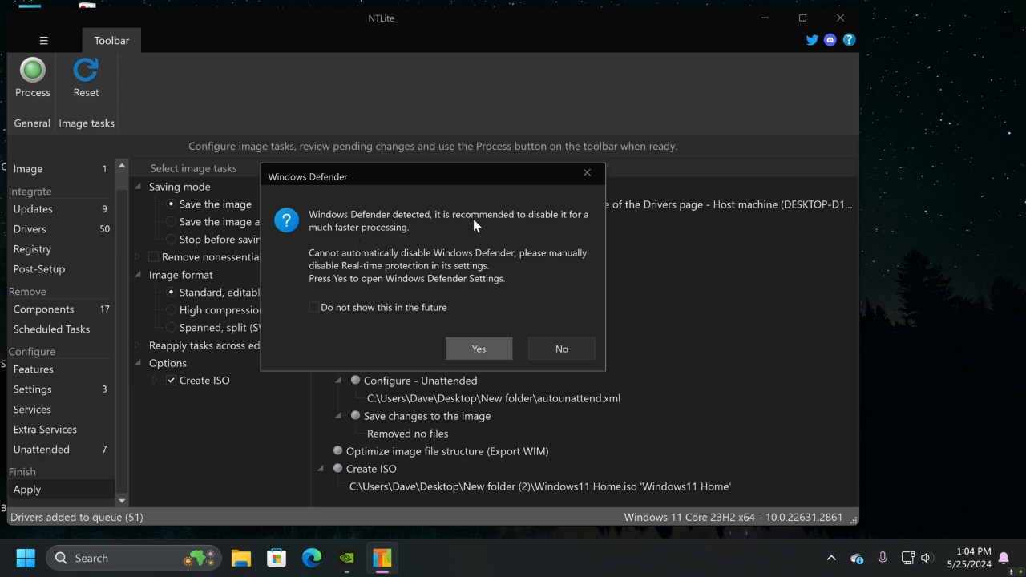
{"action": "left_click", "coordinate": [565, 348]}
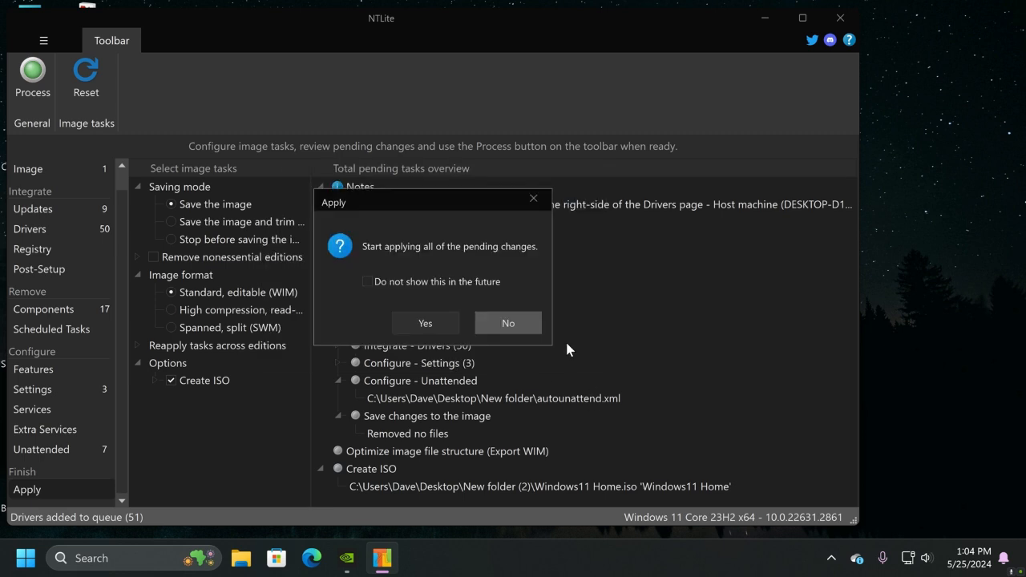
{"action": "left_click", "coordinate": [424, 325]}
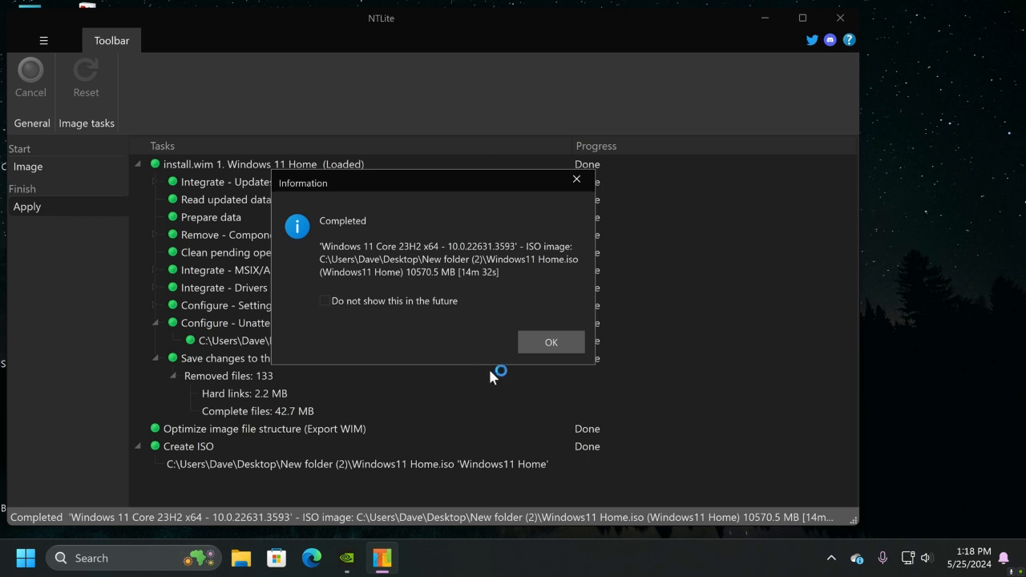
{"action": "left_click", "coordinate": [551, 342]}
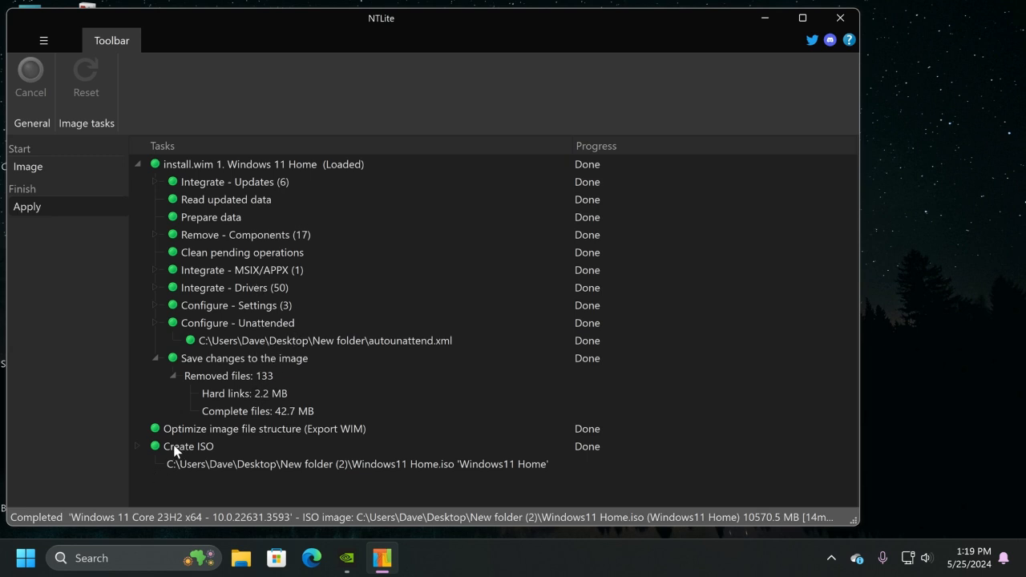
{"action": "left_click", "coordinate": [838, 18]}
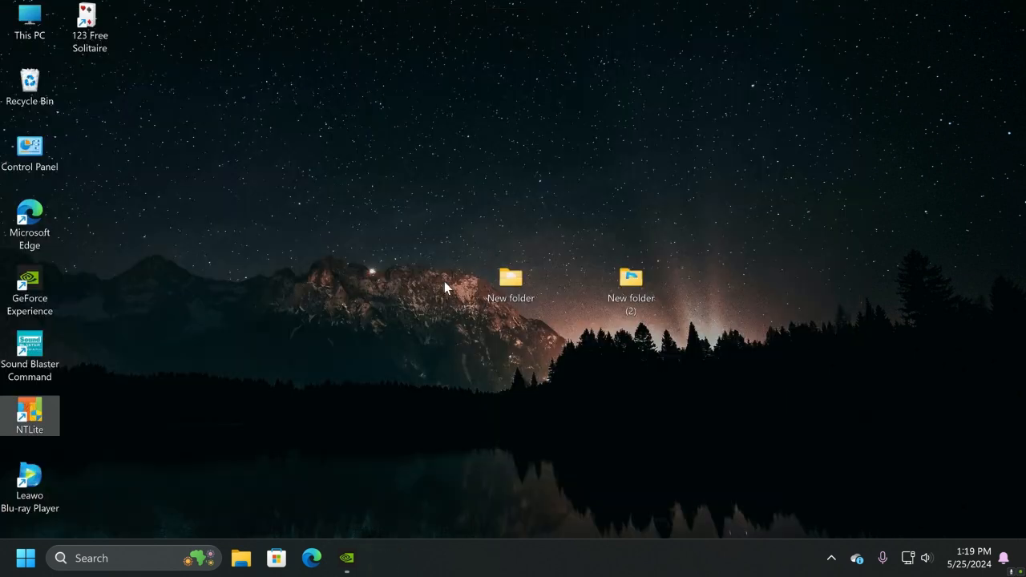
Close the USB drive's window and launch rufus-4.5 from the Programs folder on DATA (E:), allowing it to make changes
{"action": "left_click", "coordinate": [399, 347]}
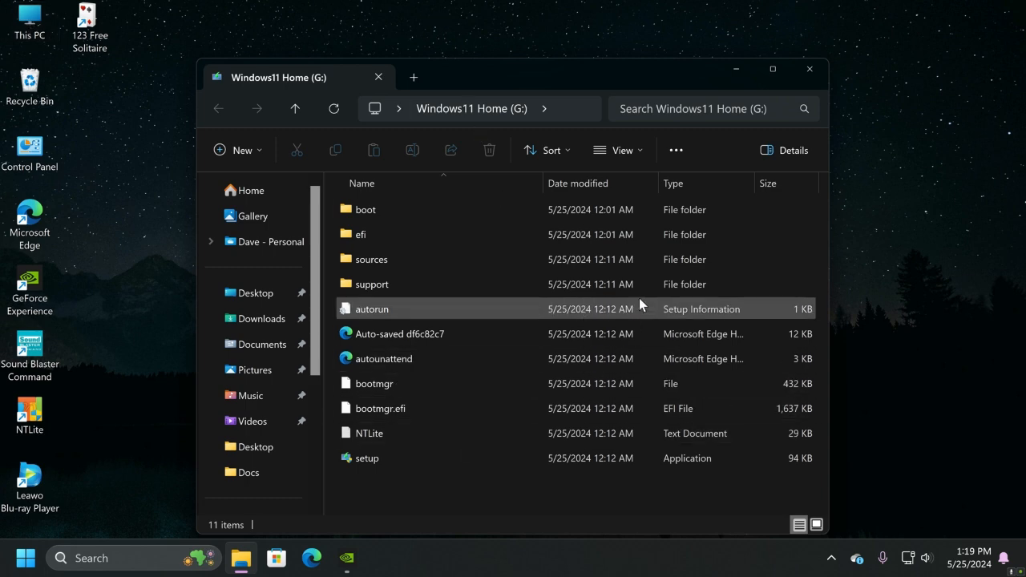
{"action": "left_click", "coordinate": [813, 60]}
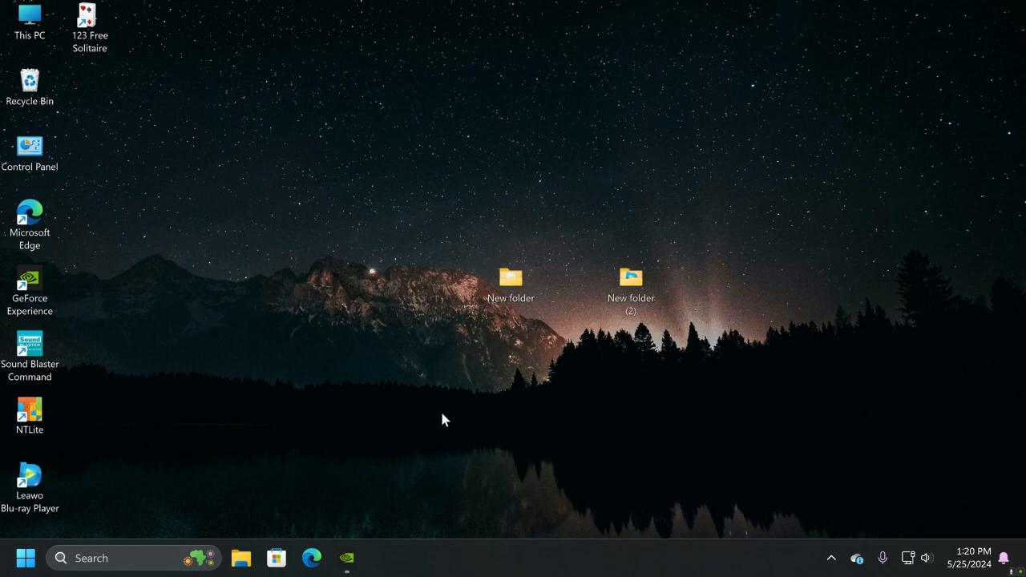
{"action": "double_click", "coordinate": [43, 32]}
{"action": "double_click", "coordinate": [379, 266]}
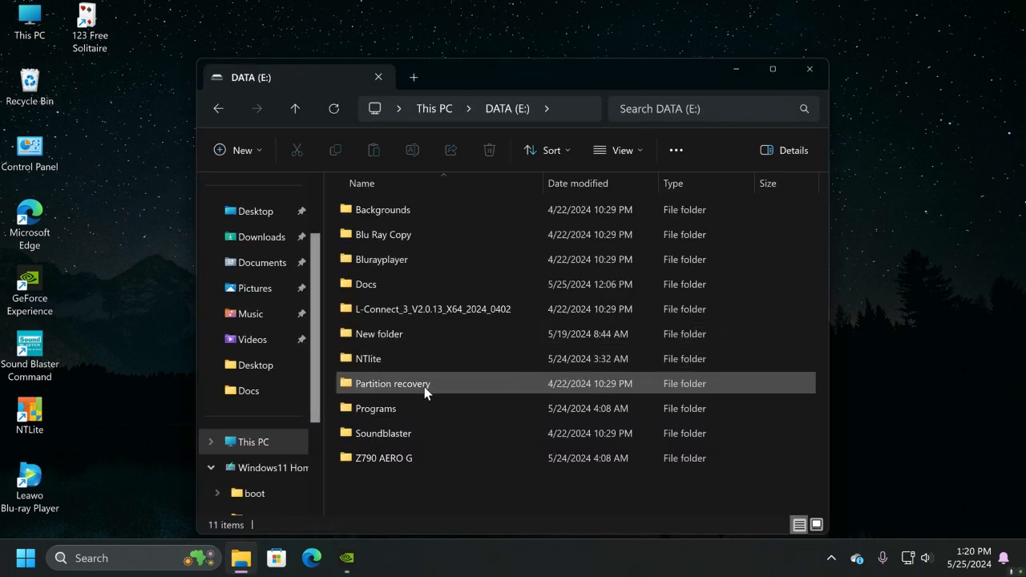
{"action": "double_click", "coordinate": [412, 410]}
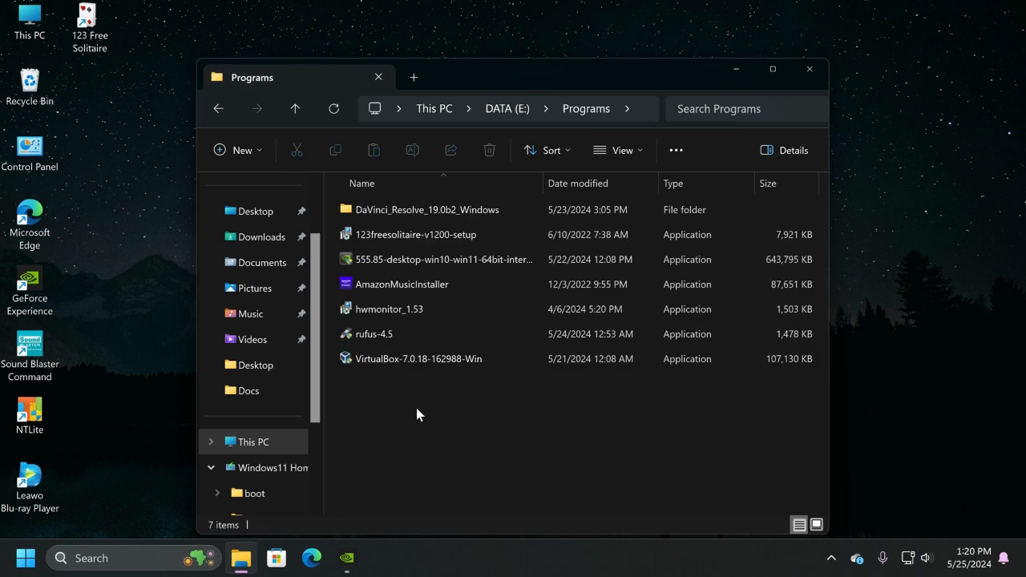
{"action": "left_click", "coordinate": [373, 334]}
{"action": "double_click", "coordinate": [373, 334]}
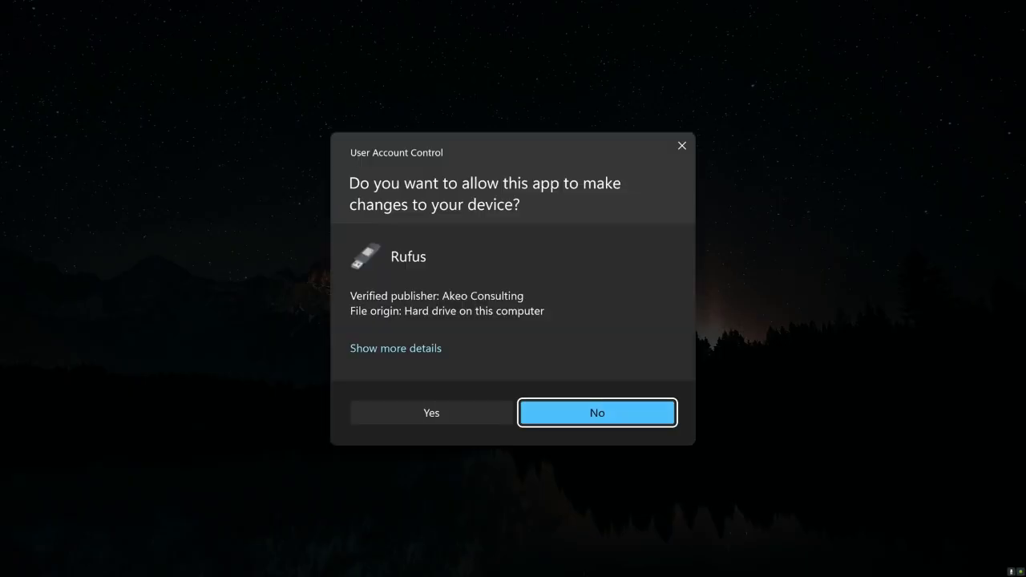
{"action": "left_click", "coordinate": [407, 406]}
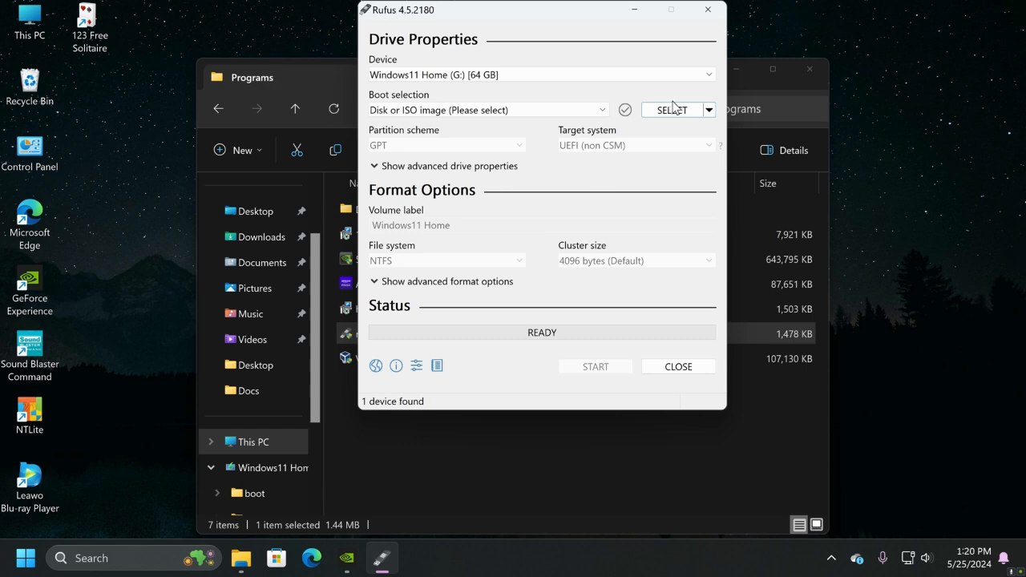
{"action": "left_click", "coordinate": [812, 74]}
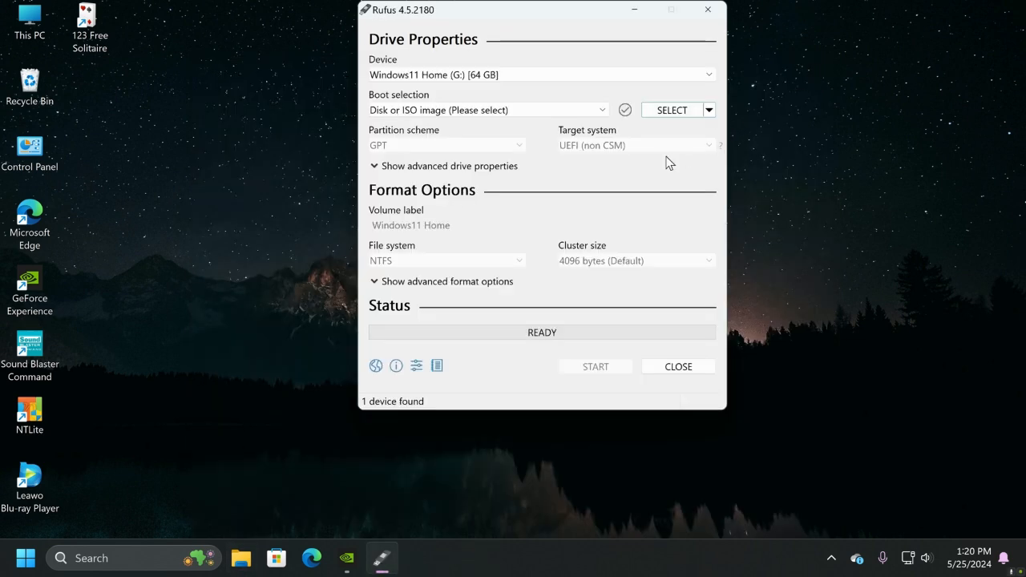
Load the Windows11 Home ISO from New folder (2) on the desktop as the boot image
{"action": "left_click", "coordinate": [662, 113]}
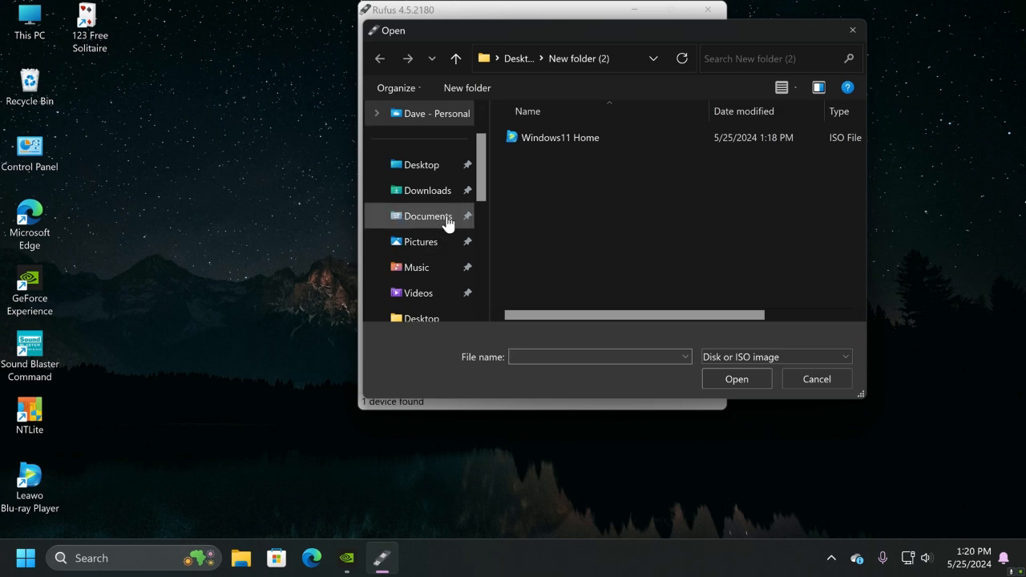
{"action": "scroll", "coordinate": [433, 269], "scroll_direction": "down", "scroll_amount": 5}
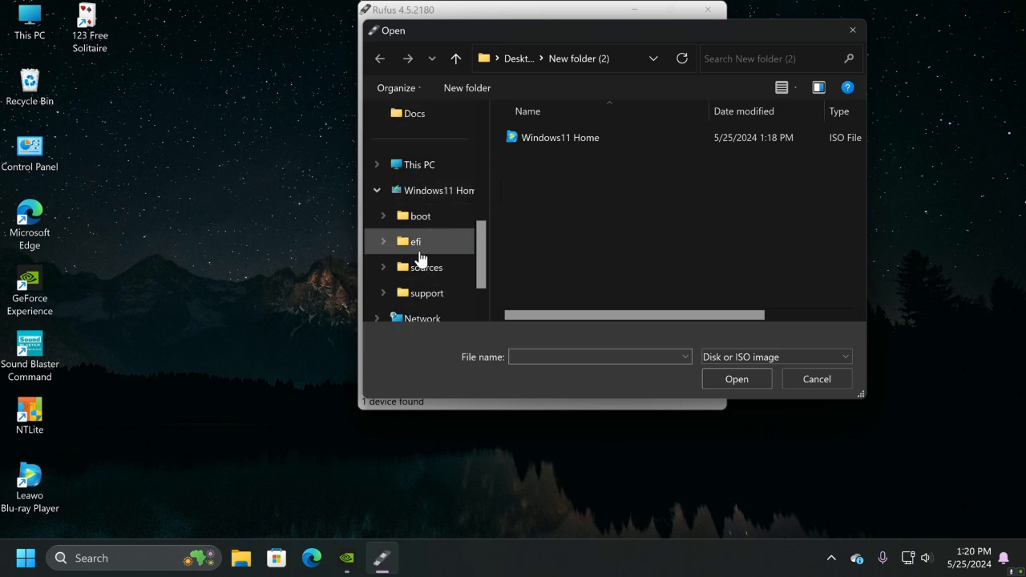
{"action": "scroll", "coordinate": [425, 262], "scroll_direction": "down", "scroll_amount": 1}
{"action": "scroll", "coordinate": [426, 263], "scroll_direction": "up", "scroll_amount": 2}
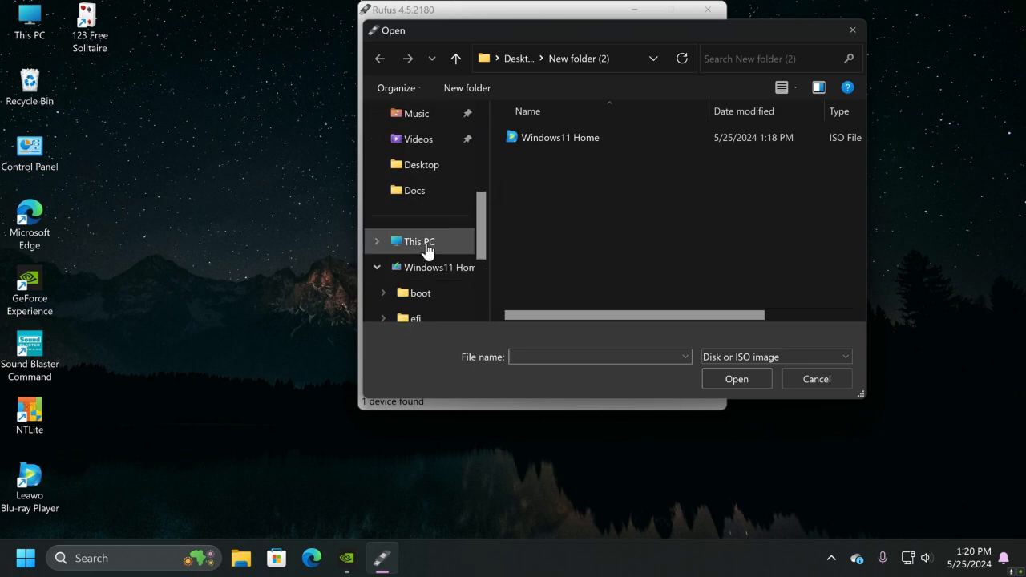
{"action": "left_click", "coordinate": [426, 248]}
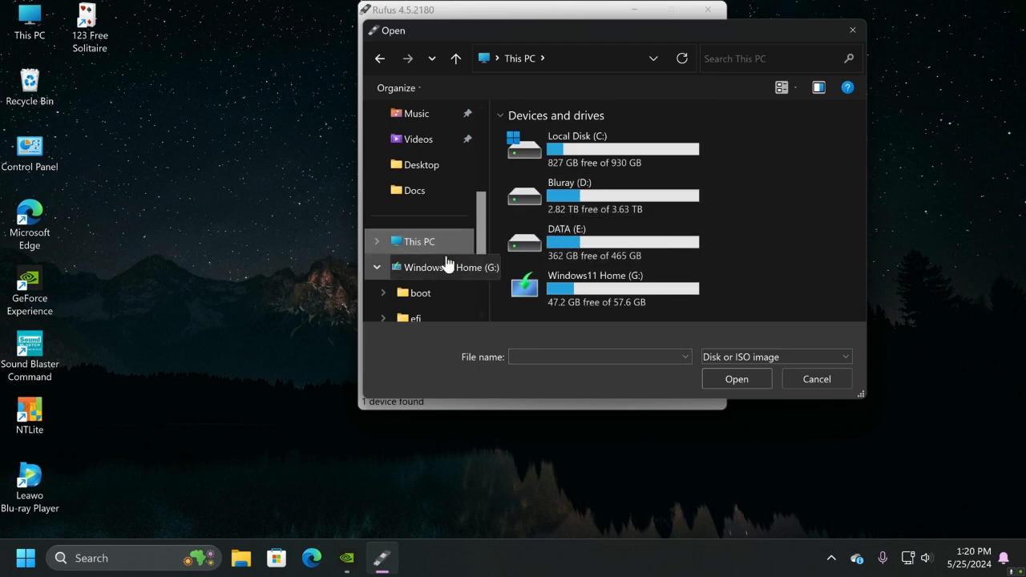
{"action": "scroll", "coordinate": [428, 217], "scroll_direction": "up", "scroll_amount": 3}
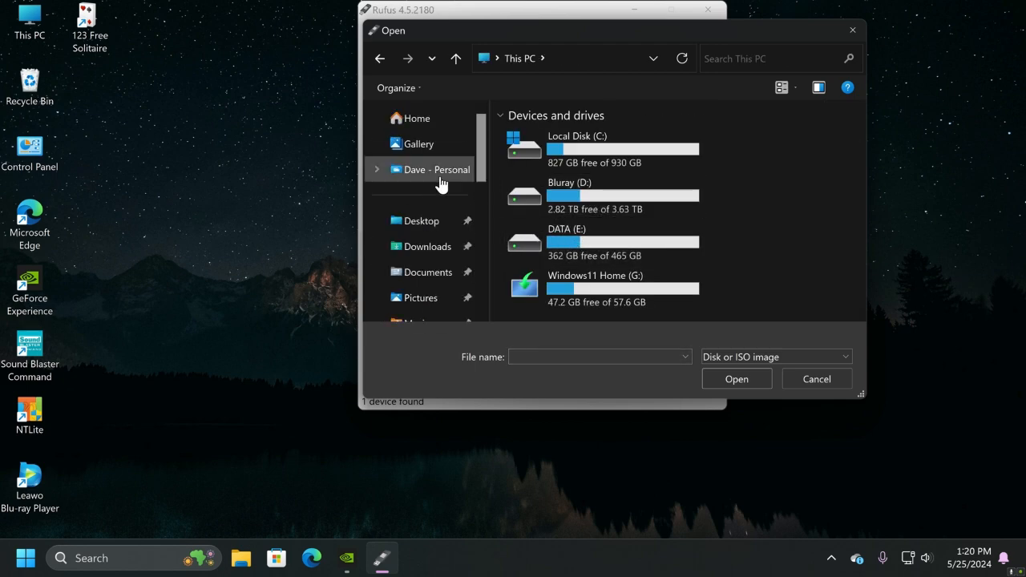
{"action": "left_click", "coordinate": [430, 226]}
{"action": "double_click", "coordinate": [543, 165]}
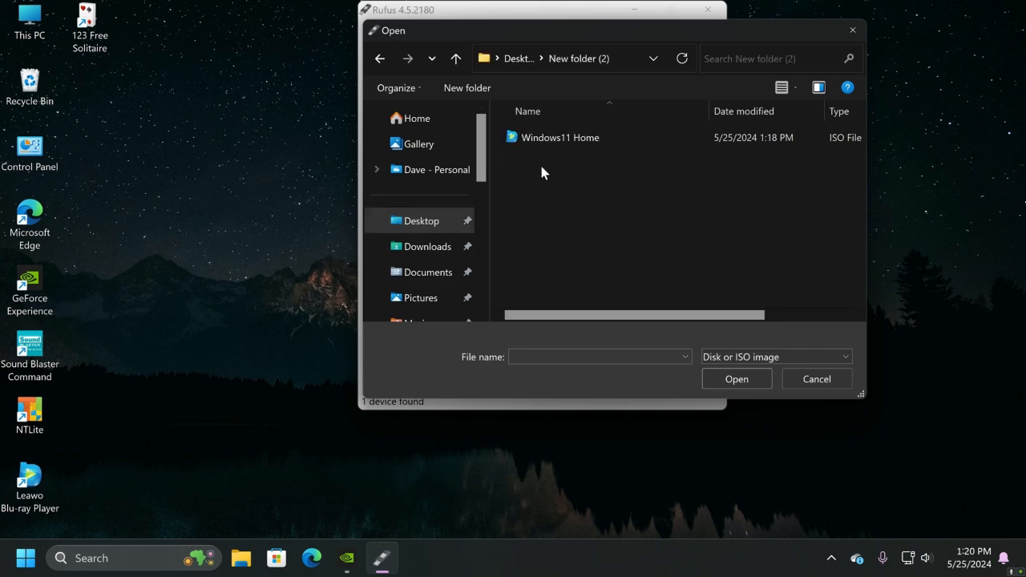
{"action": "left_click", "coordinate": [561, 138]}
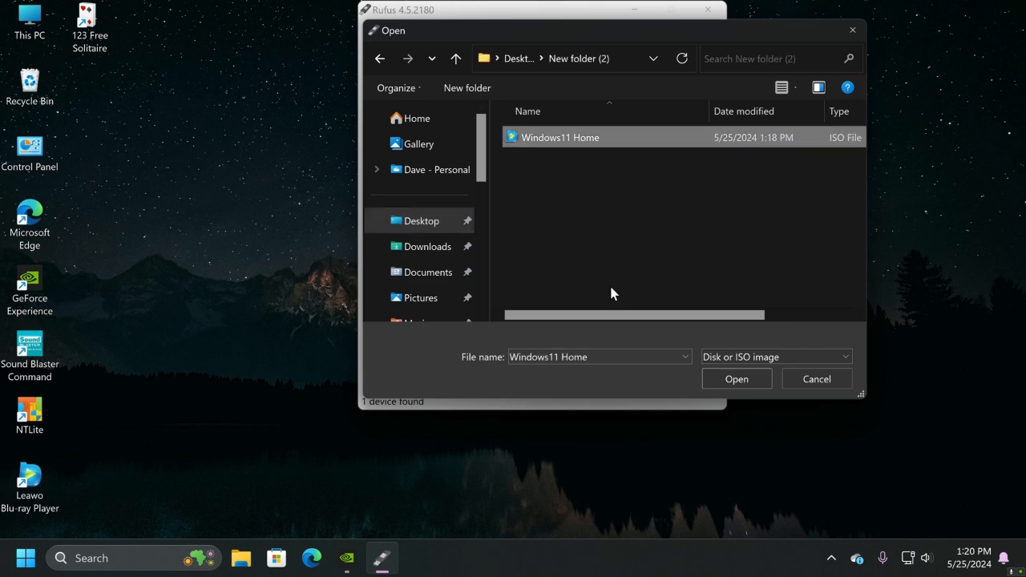
{"action": "left_click", "coordinate": [733, 379]}
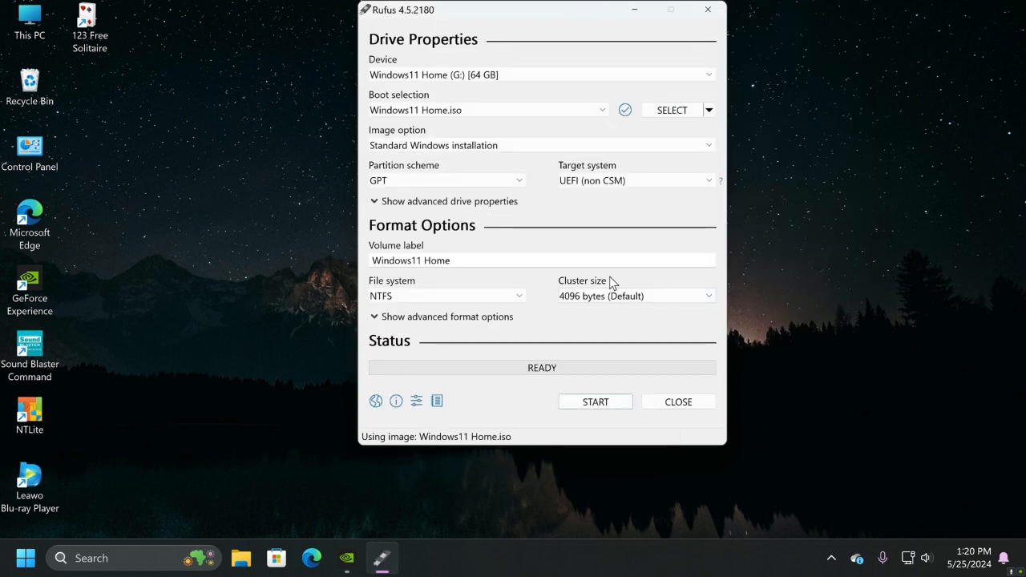
Start writing the image to the 64 GB USB drive with no Windows customizations selected, accepting that all its data is erased
{"action": "left_click", "coordinate": [580, 404]}
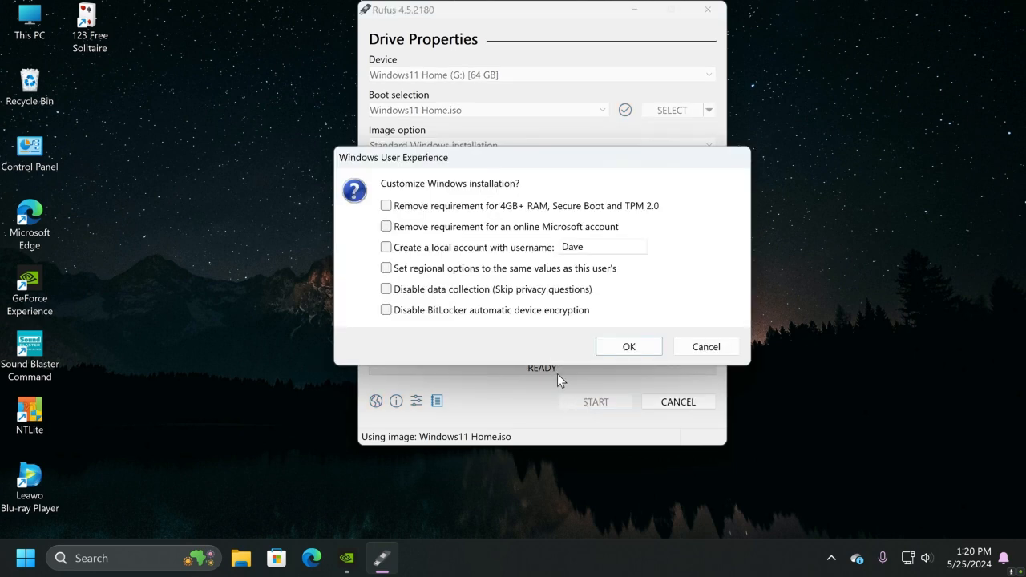
{"action": "left_click", "coordinate": [629, 346]}
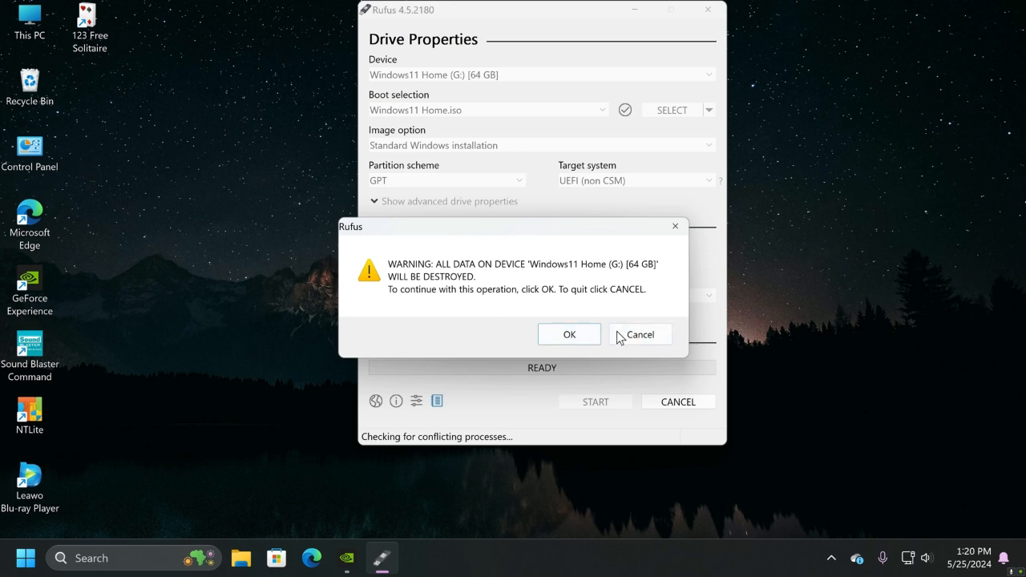
{"action": "left_click", "coordinate": [577, 334]}
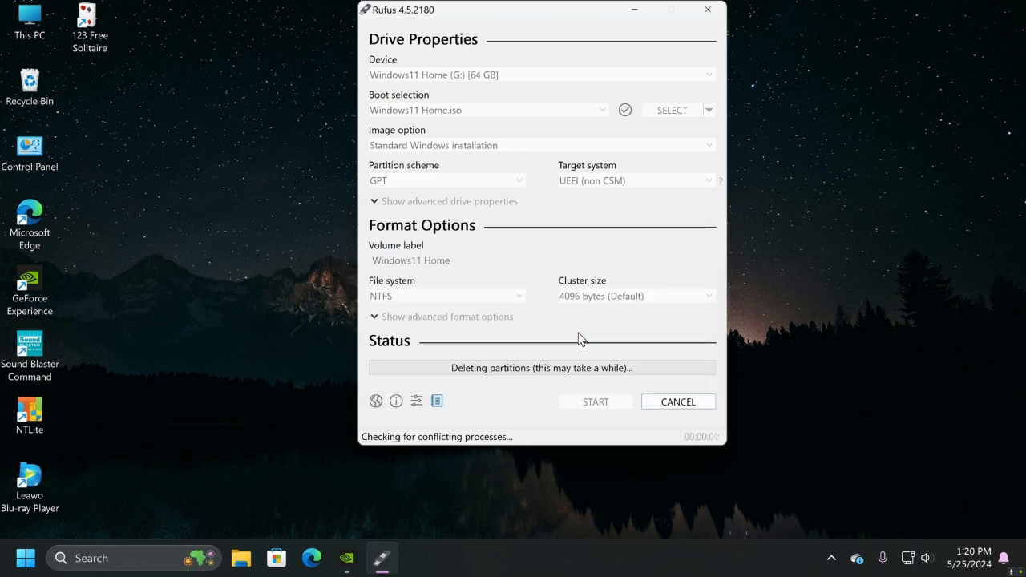